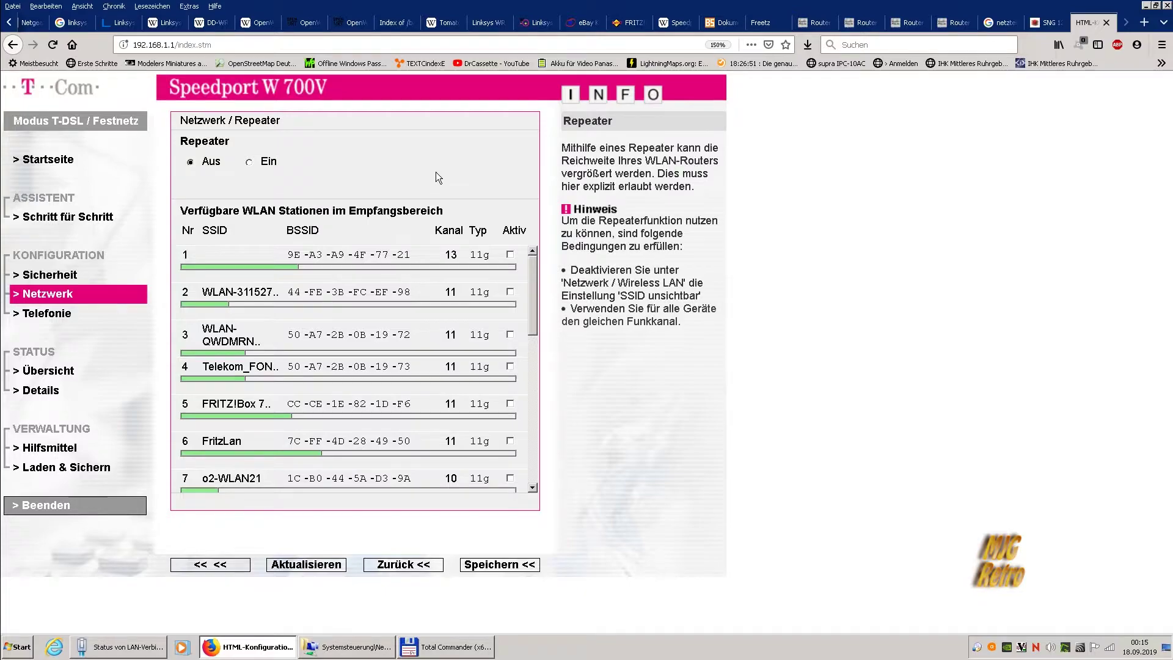
# Leave the Repeater settings, view the PPPoE Pass-Through page and return to the network settings overview
pyautogui.click(400, 564)
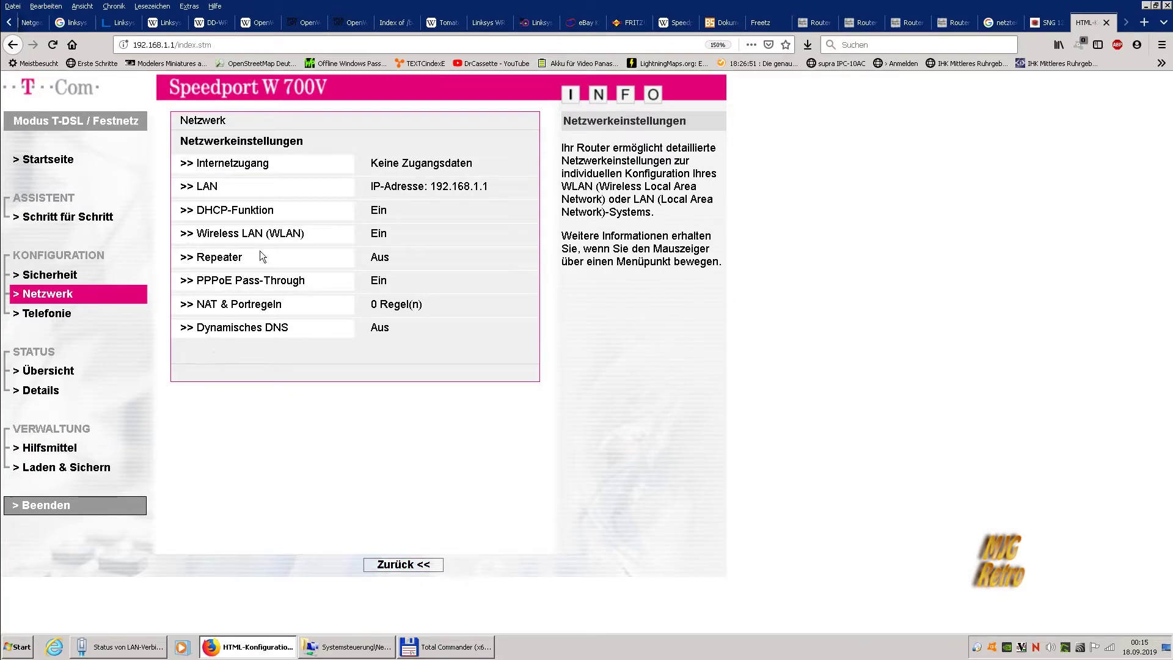
pyautogui.click(262, 284)
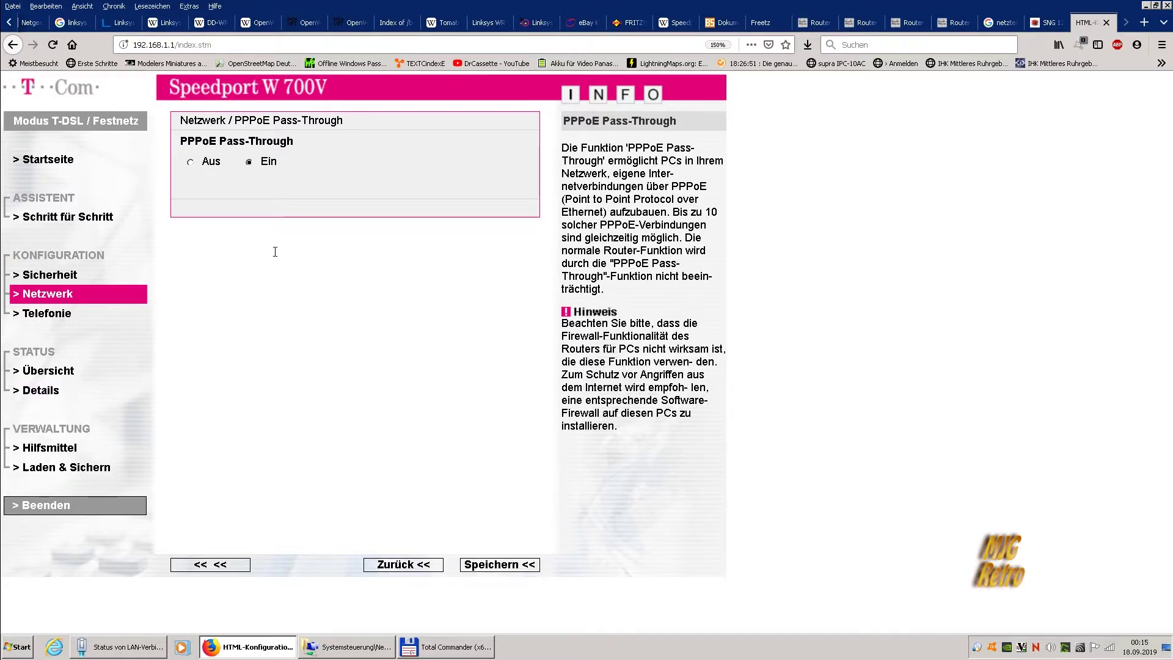
pyautogui.click(394, 567)
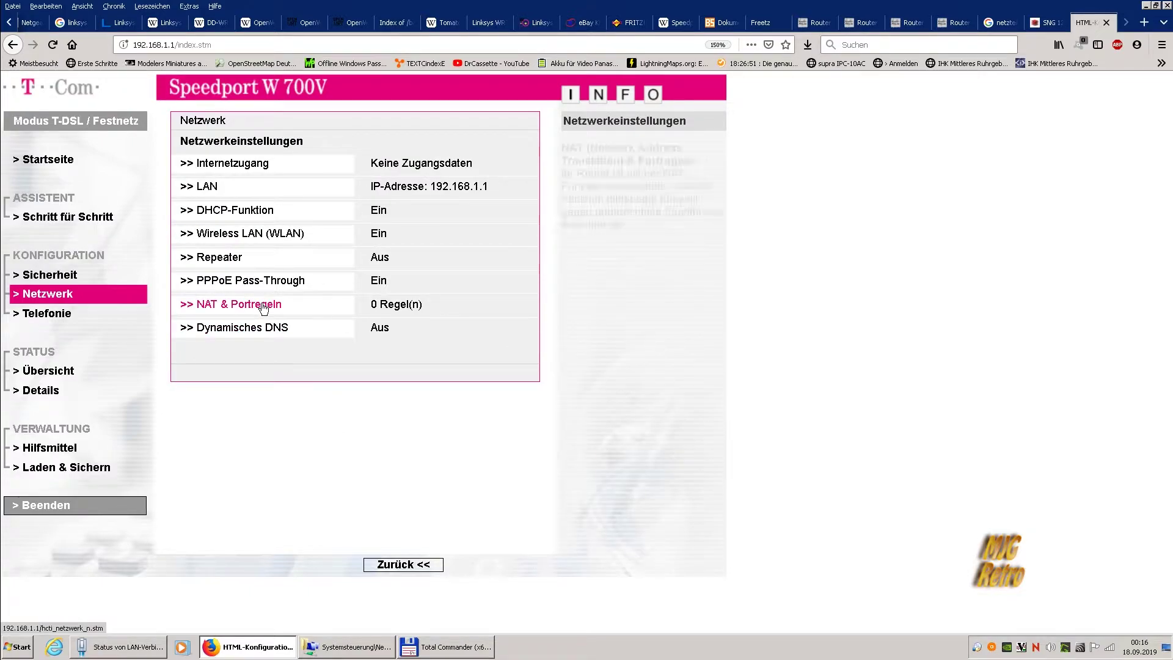
# Start a new Port-Weiterleitung rule under NAT & Portregeln and view its predefined application rules
pyautogui.click(263, 307)
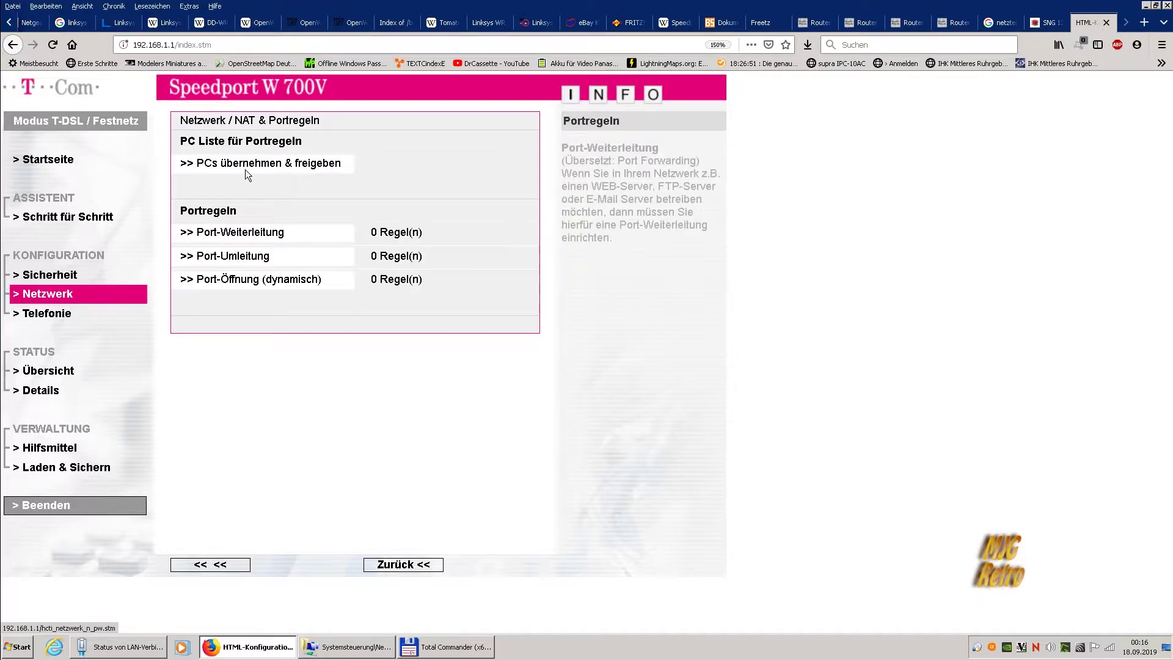
pyautogui.click(235, 234)
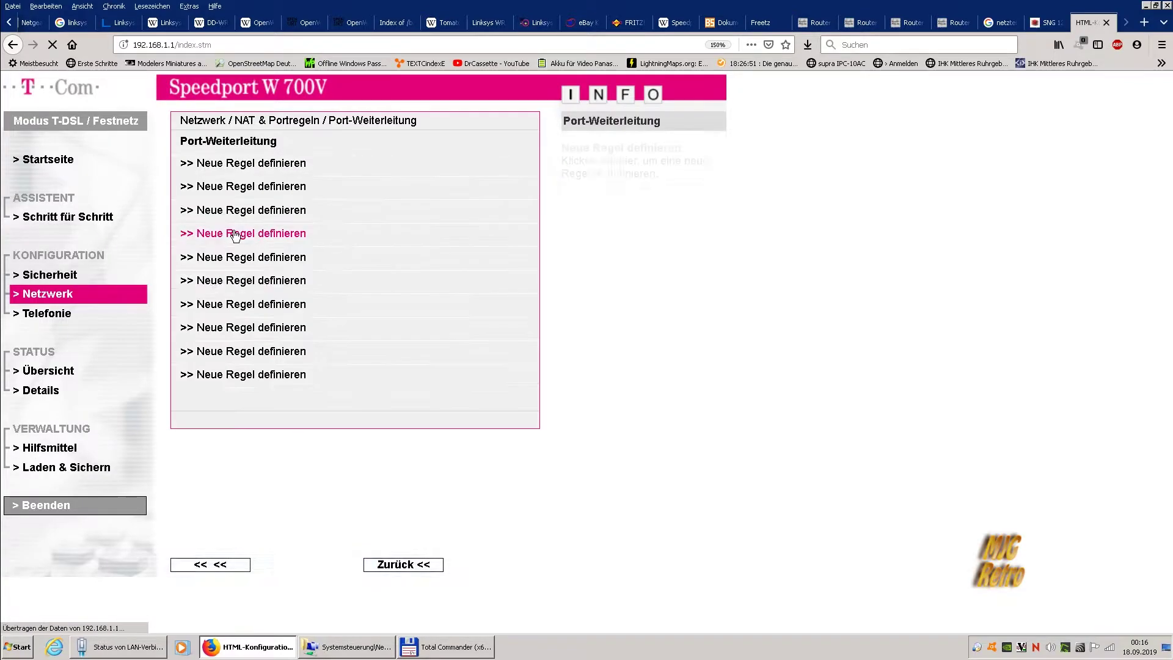
pyautogui.click(239, 167)
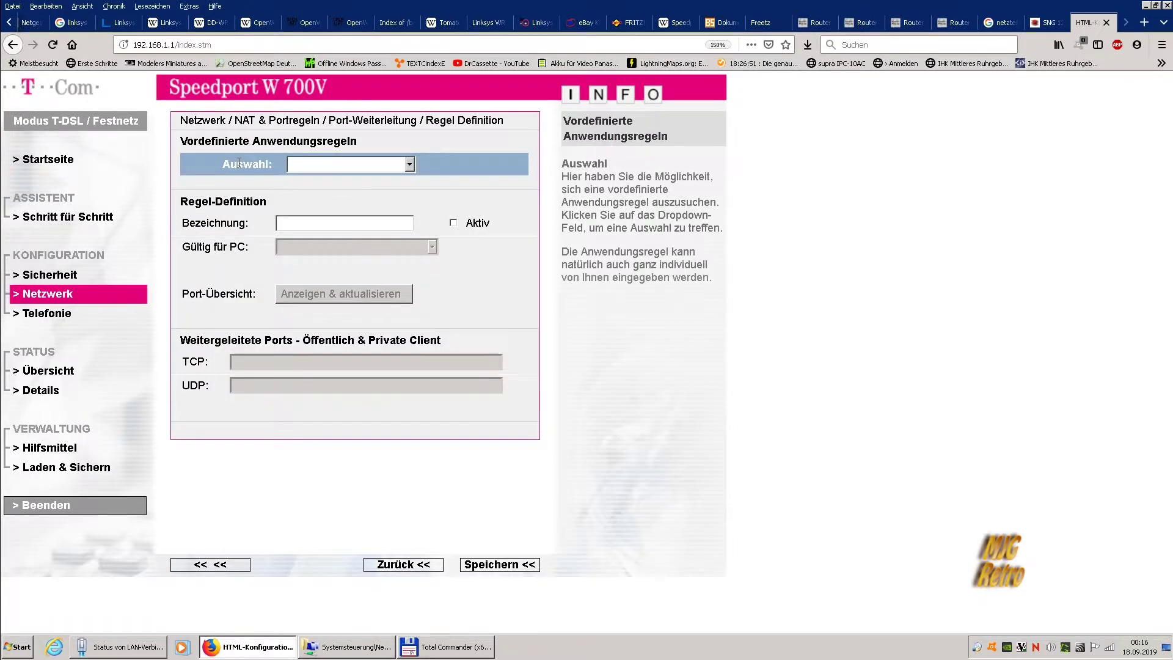
pyautogui.click(330, 163)
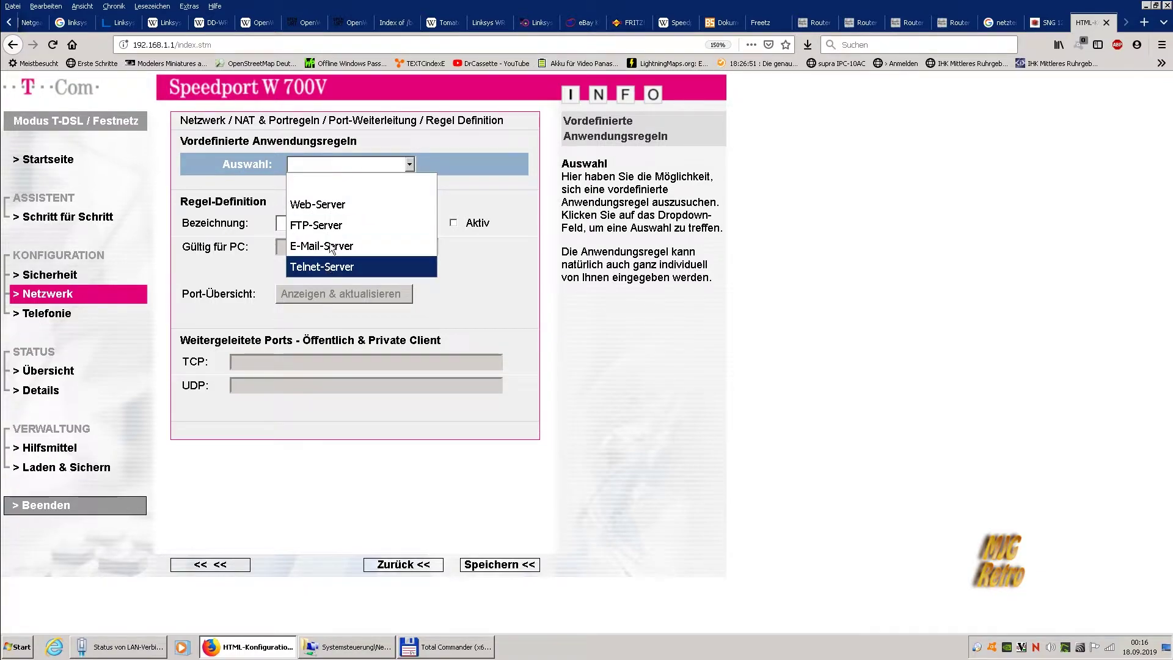
pyautogui.click(332, 166)
pyautogui.click(331, 166)
# Preview the Web-Server preset and its PC choices, then return to the NAT & Portregeln overview without saving
pyautogui.click(315, 204)
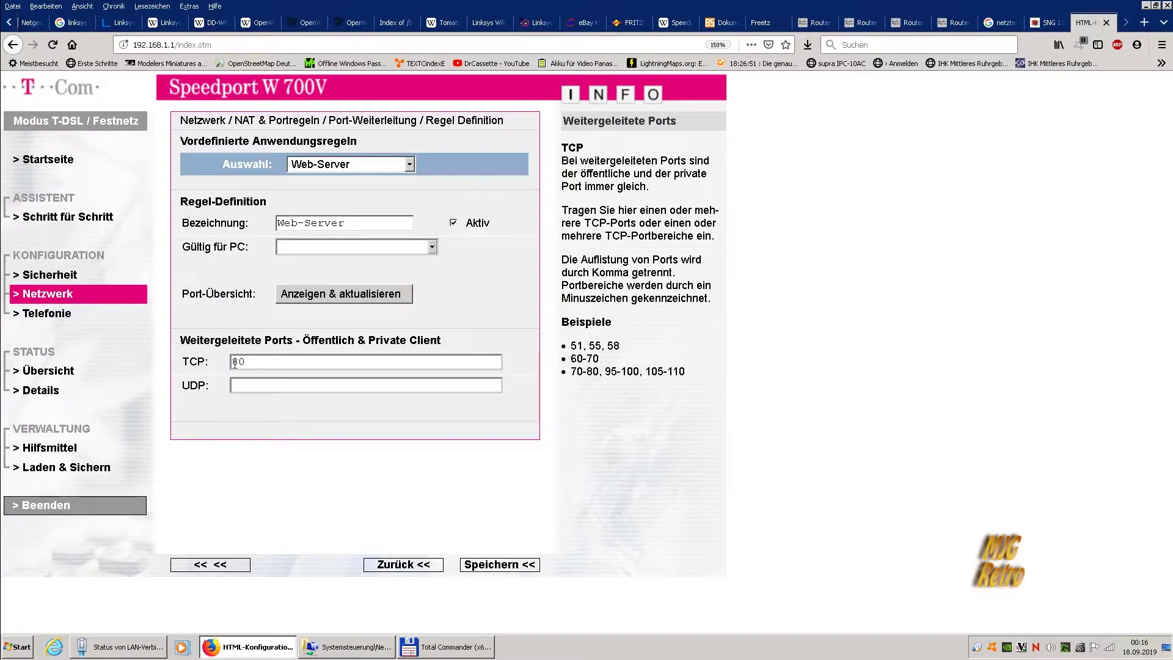
pyautogui.click(401, 245)
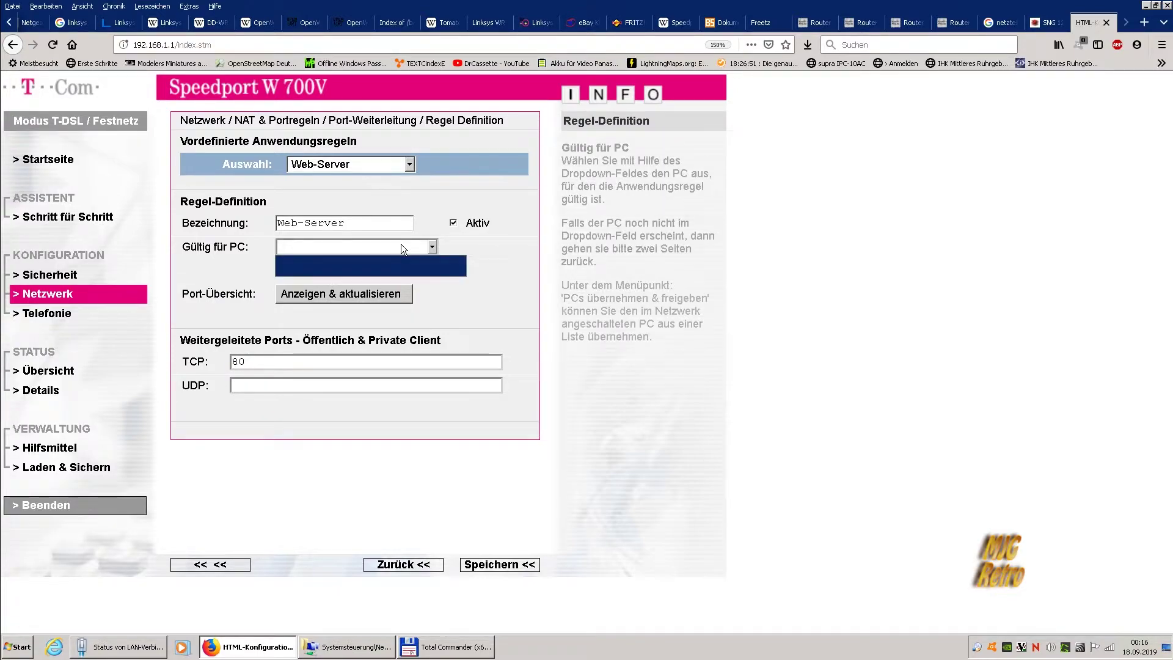
pyautogui.click(401, 243)
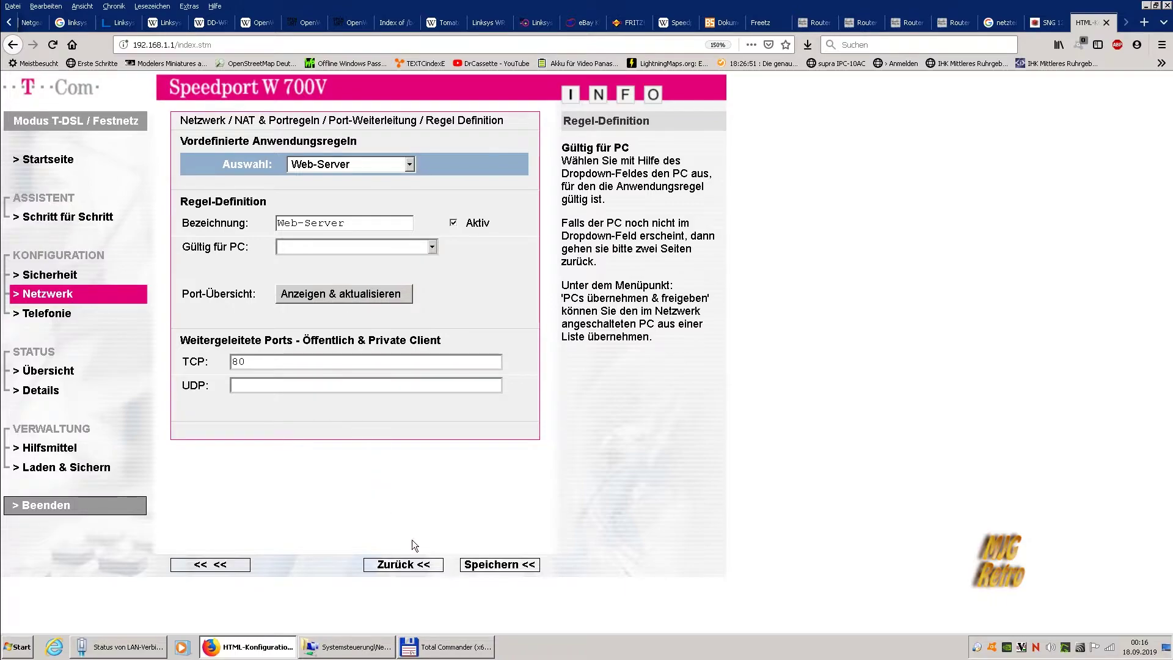
pyautogui.click(403, 564)
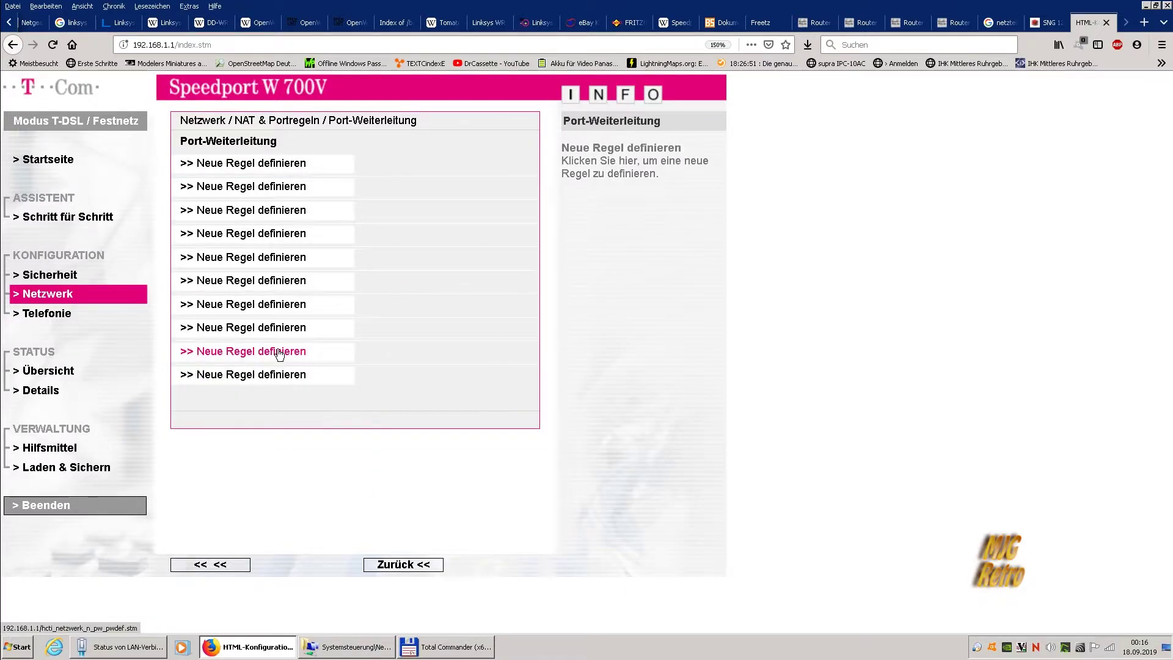
pyautogui.click(403, 564)
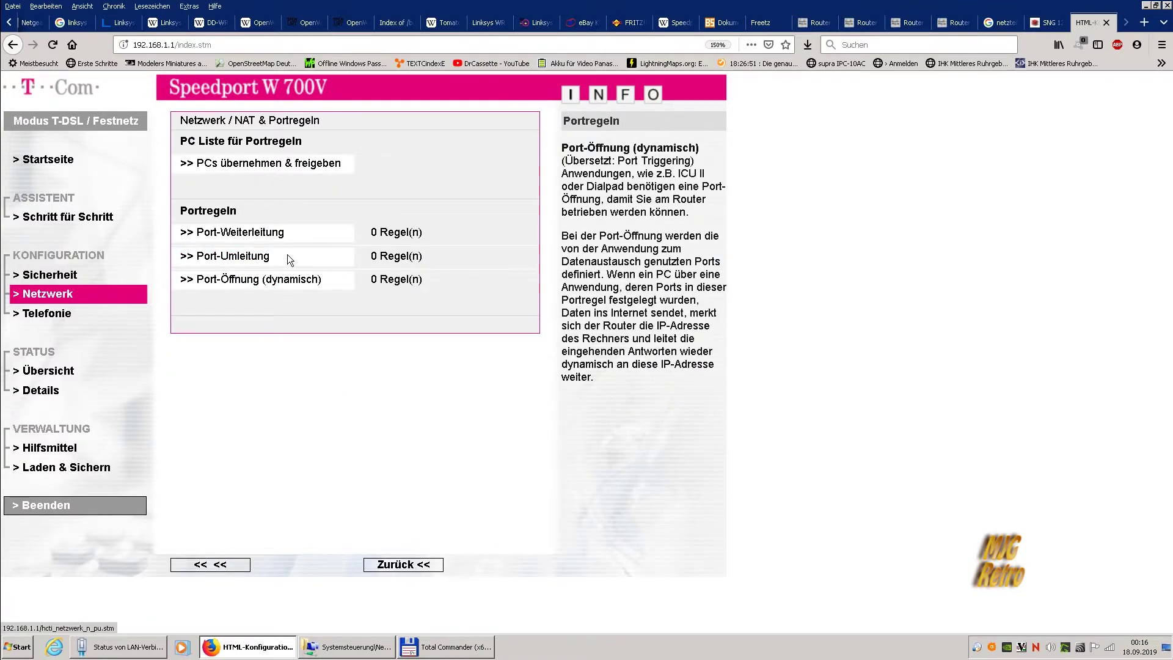
# Preview the Zweiter Web-Server preset in a new Port-Umleitung rule, check its PC choices and public TCP port, and leave without saving
pyautogui.click(244, 259)
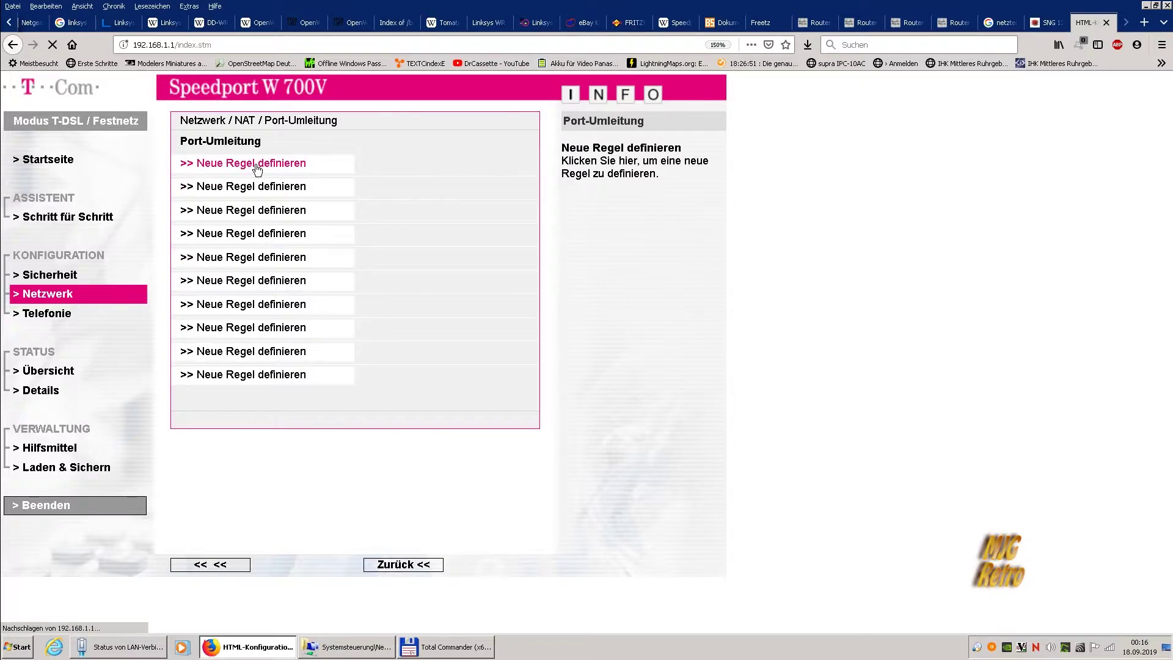
pyautogui.click(311, 165)
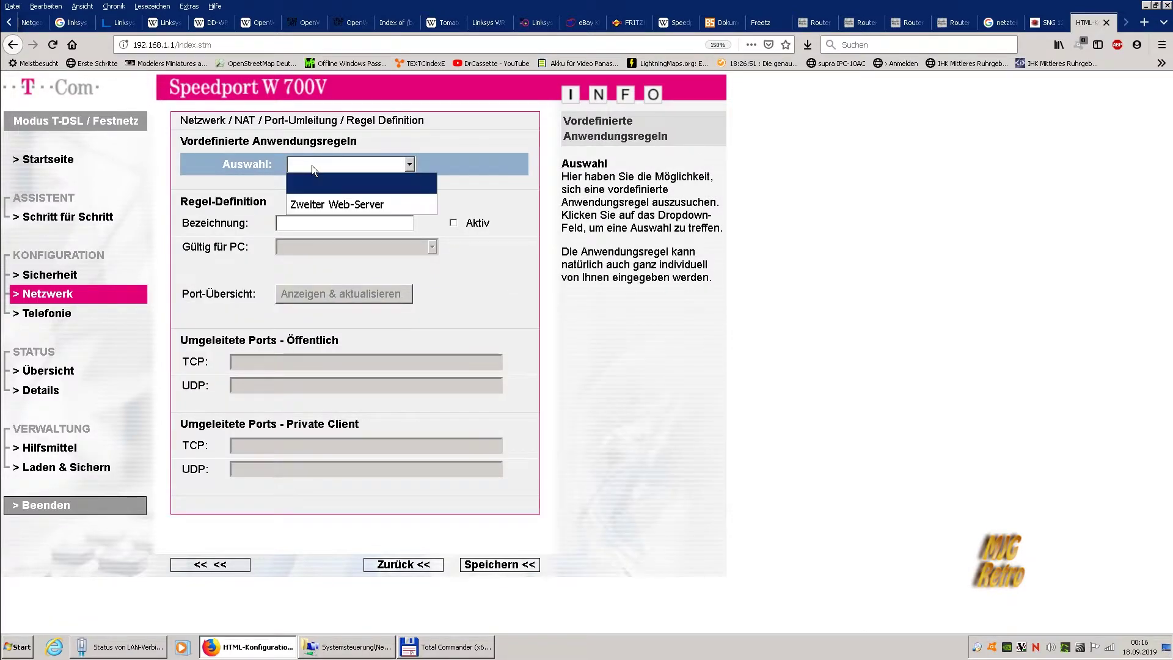
pyautogui.click(325, 204)
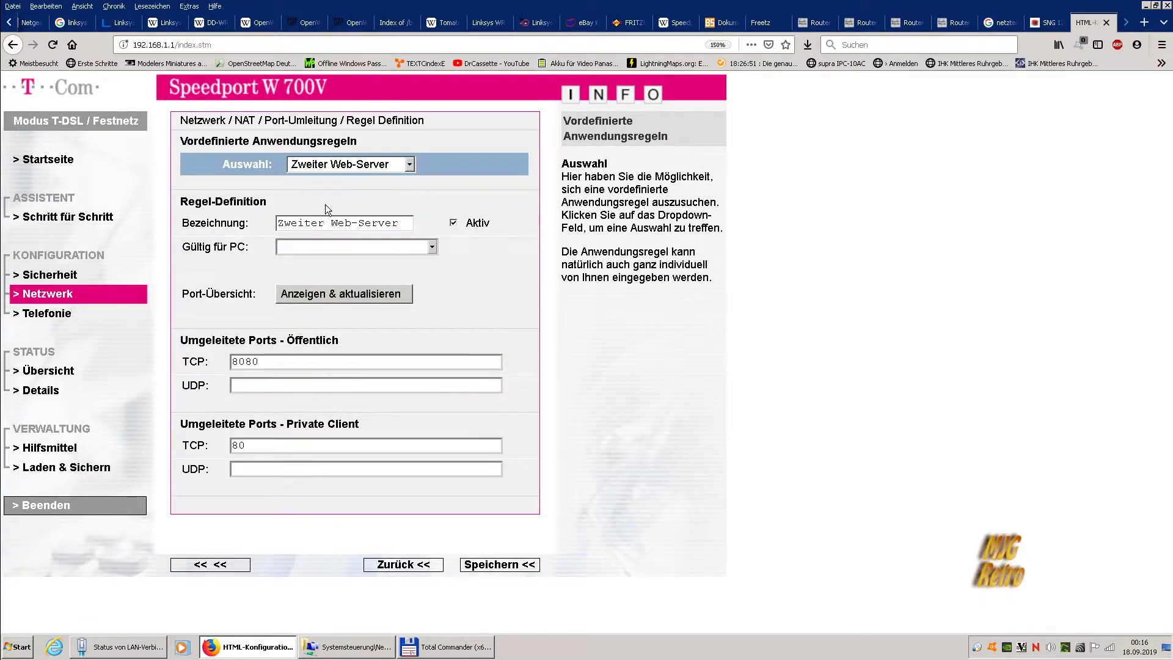
pyautogui.click(320, 245)
pyautogui.click(321, 245)
pyautogui.moveTo(285, 365); pyautogui.dragTo(234, 362)
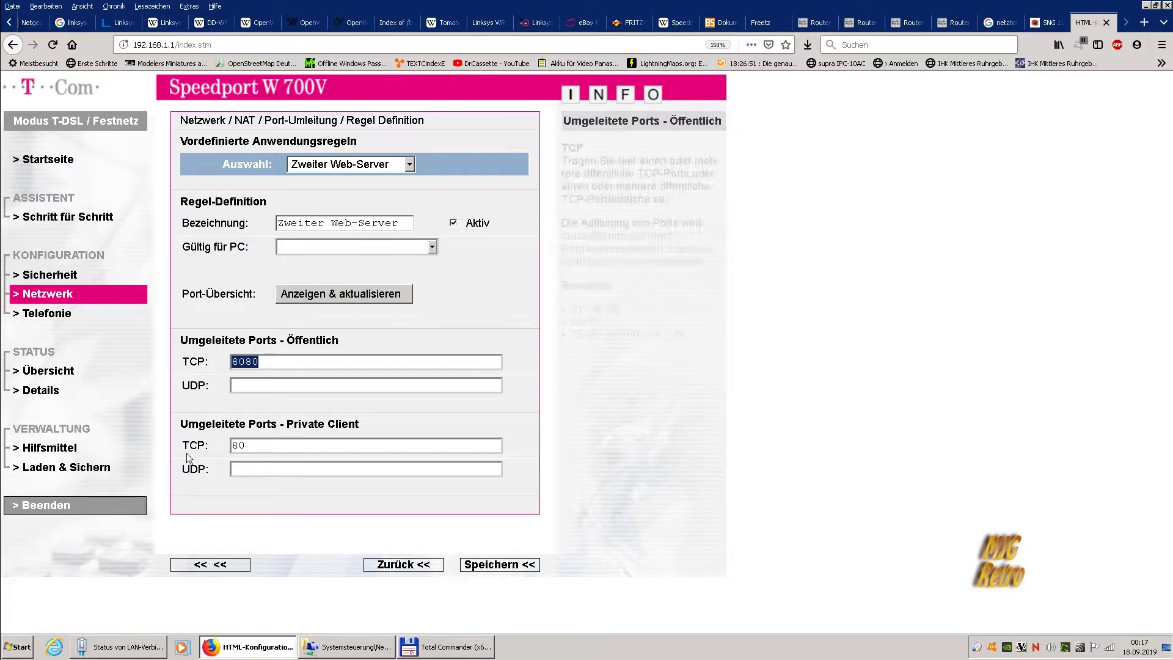
pyautogui.click(406, 566)
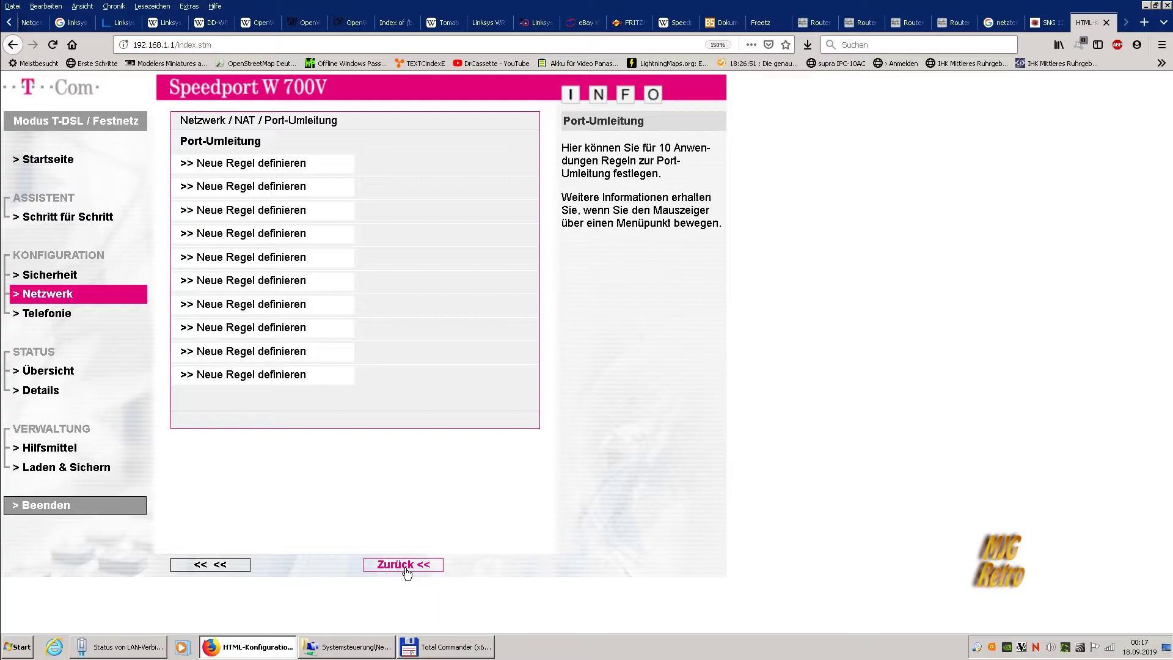
pyautogui.click(406, 565)
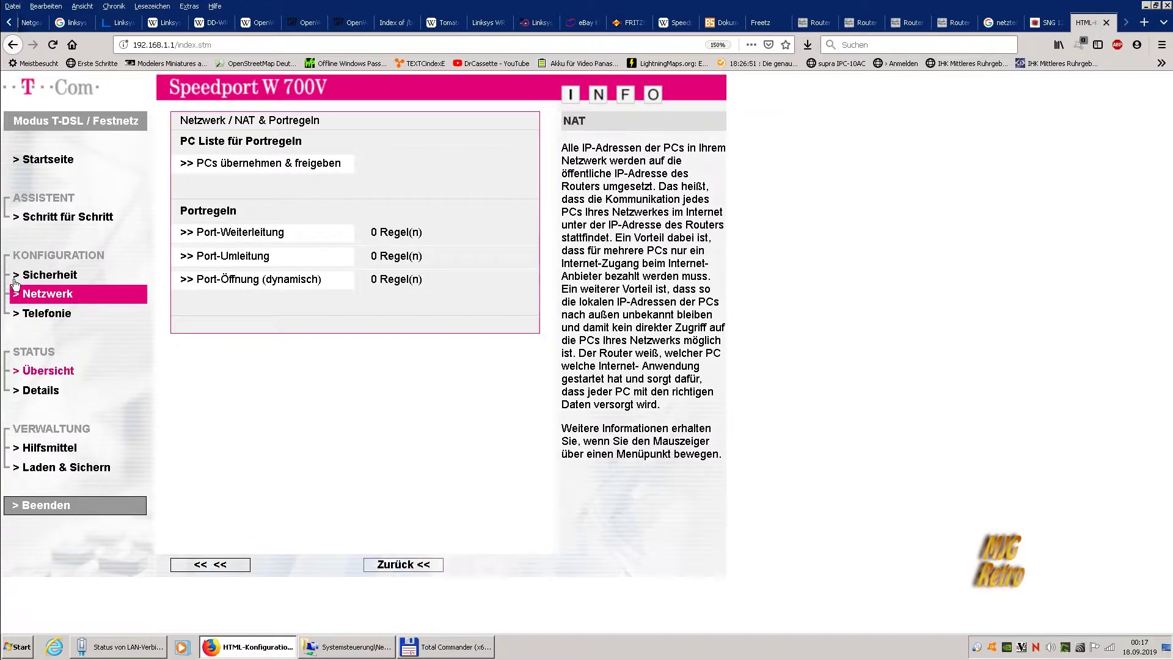
# Preview the ICU II preset in a new Port-Öffnung rule, check its triggering protocol choices, and leave without saving
pyautogui.click(226, 281)
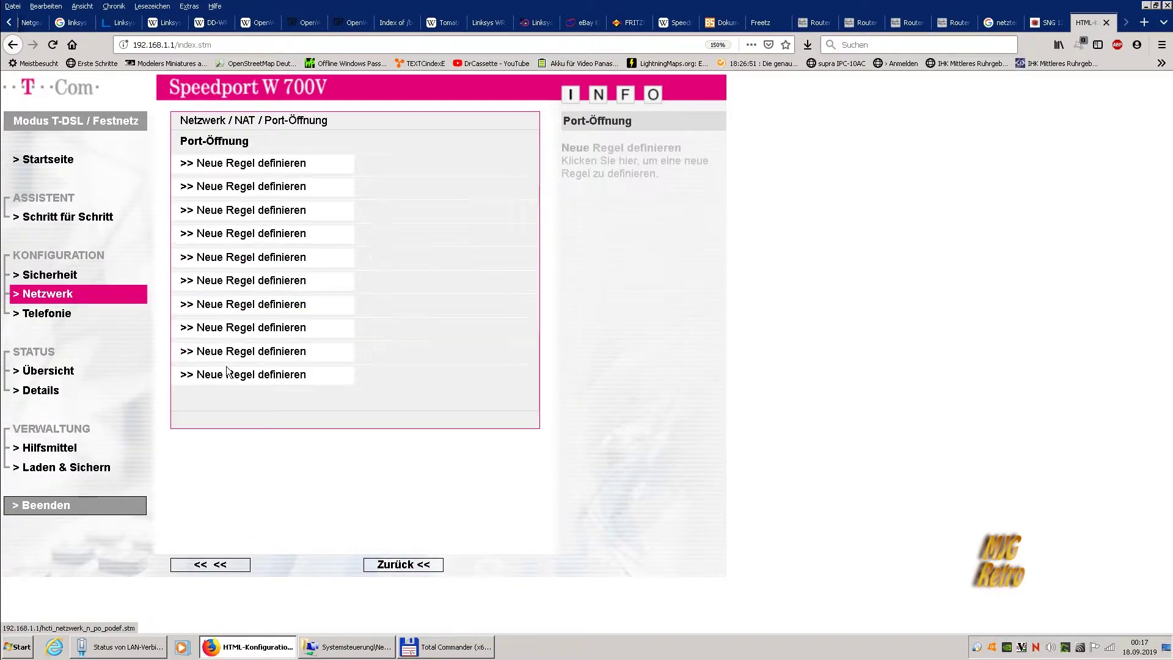
pyautogui.click(225, 164)
pyautogui.click(337, 162)
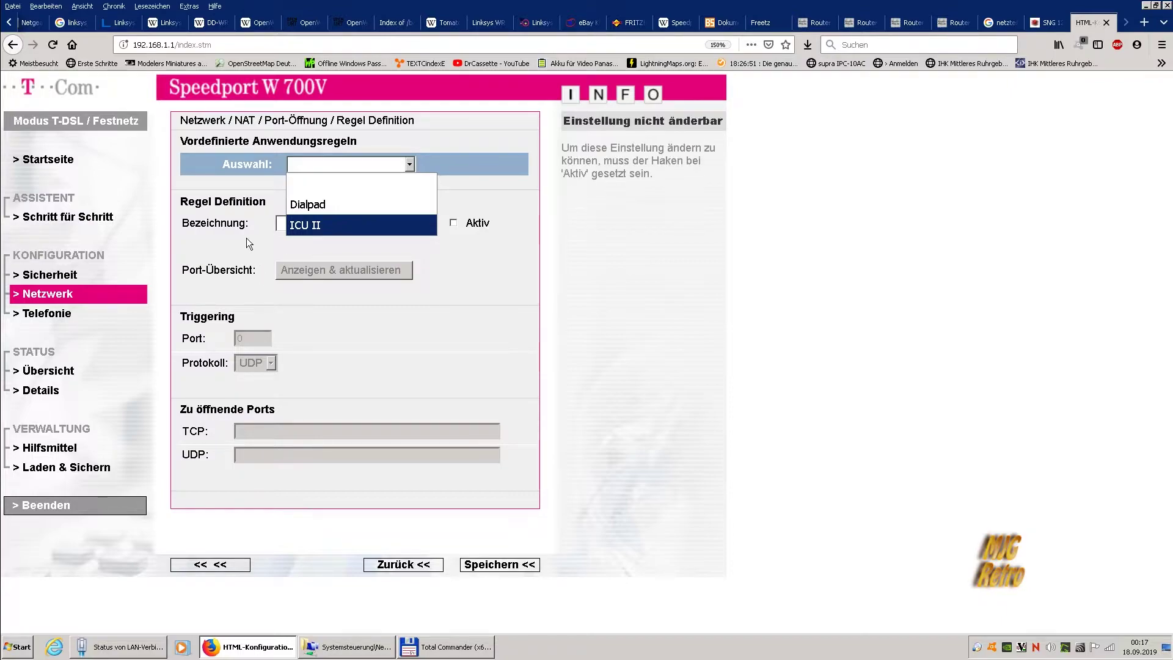
pyautogui.click(297, 225)
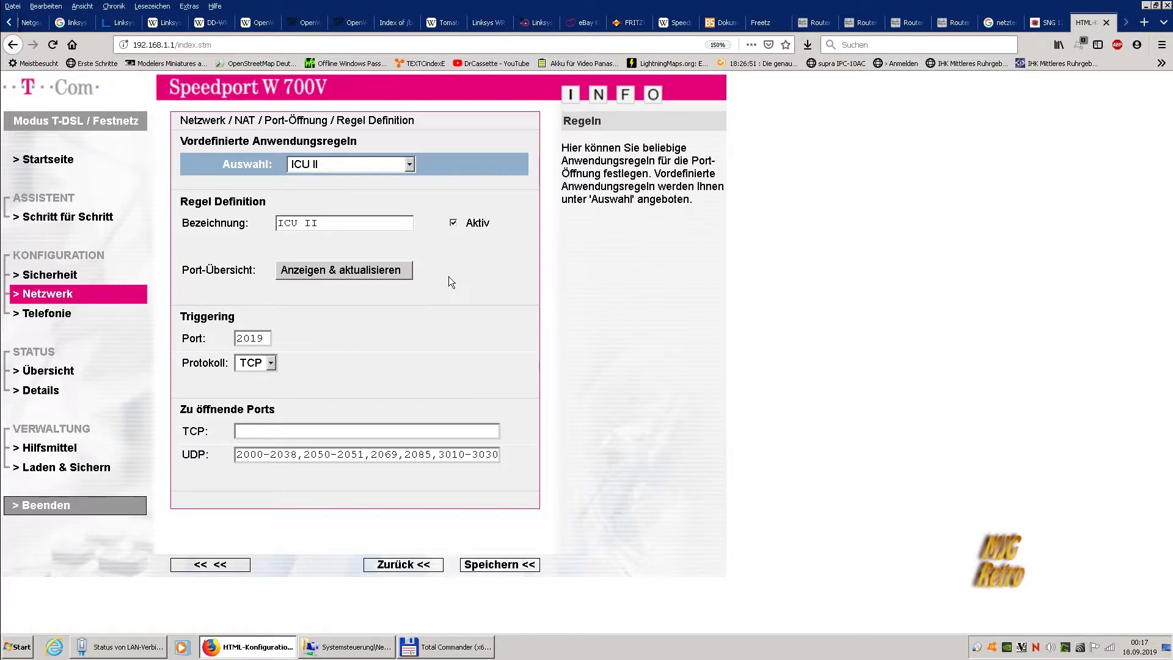
pyautogui.click(266, 362)
pyautogui.click(265, 361)
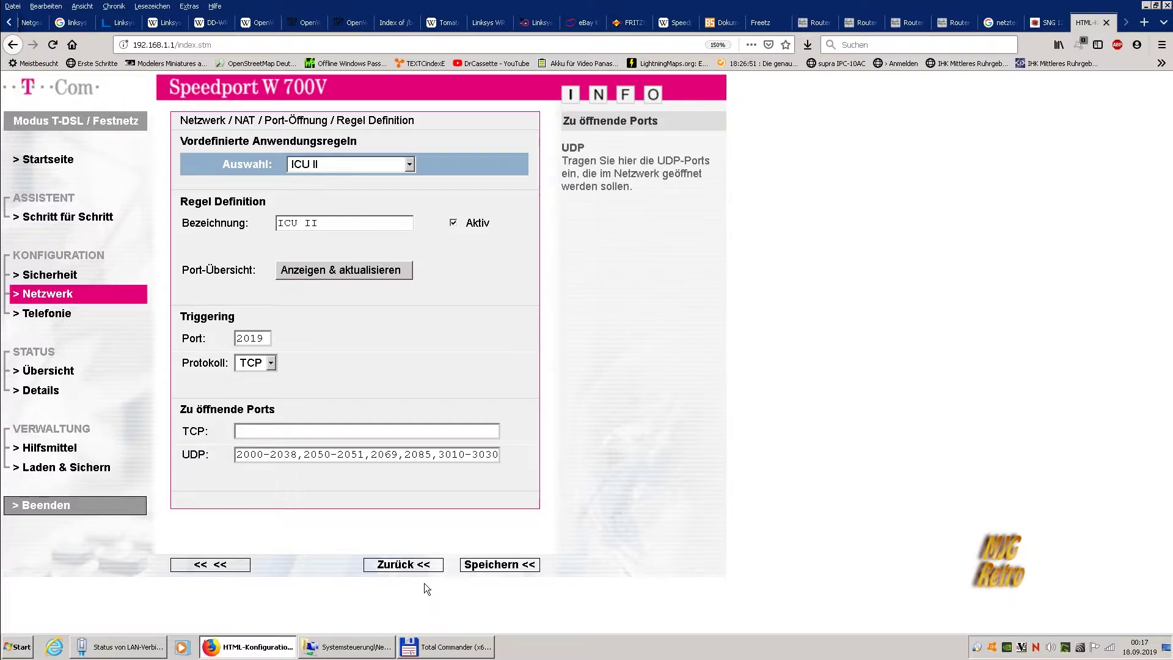
pyautogui.click(406, 566)
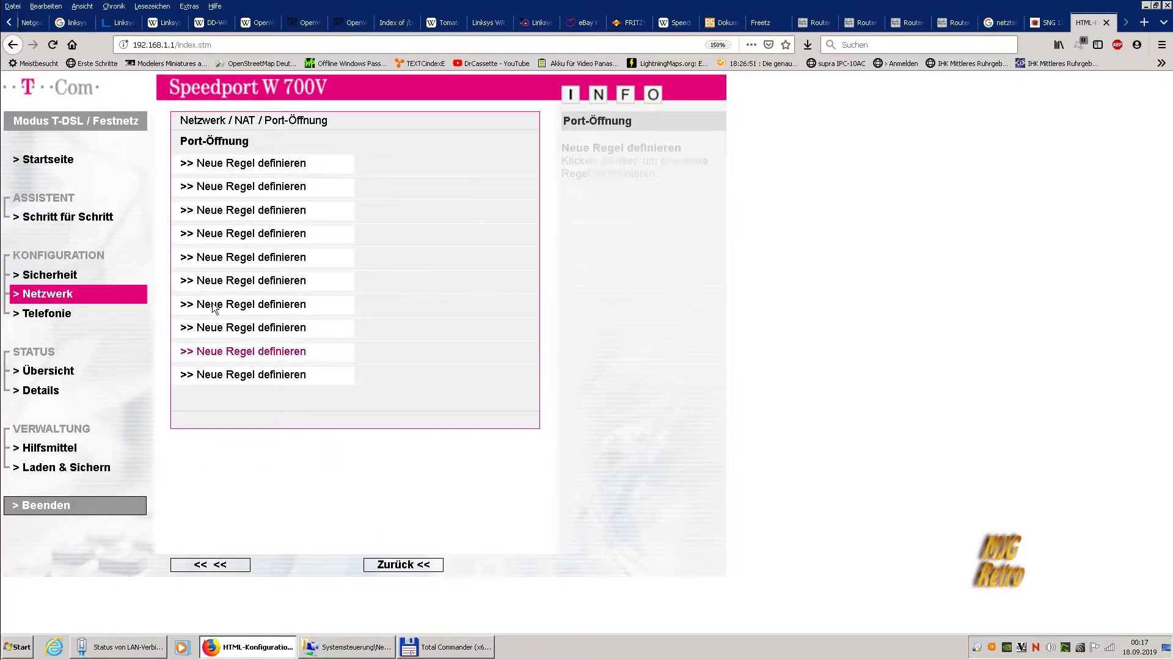
# Temporarily enable Dynamisches DNS to view the available providers, then set it back to Aus and leave without saving
pyautogui.click(66, 302)
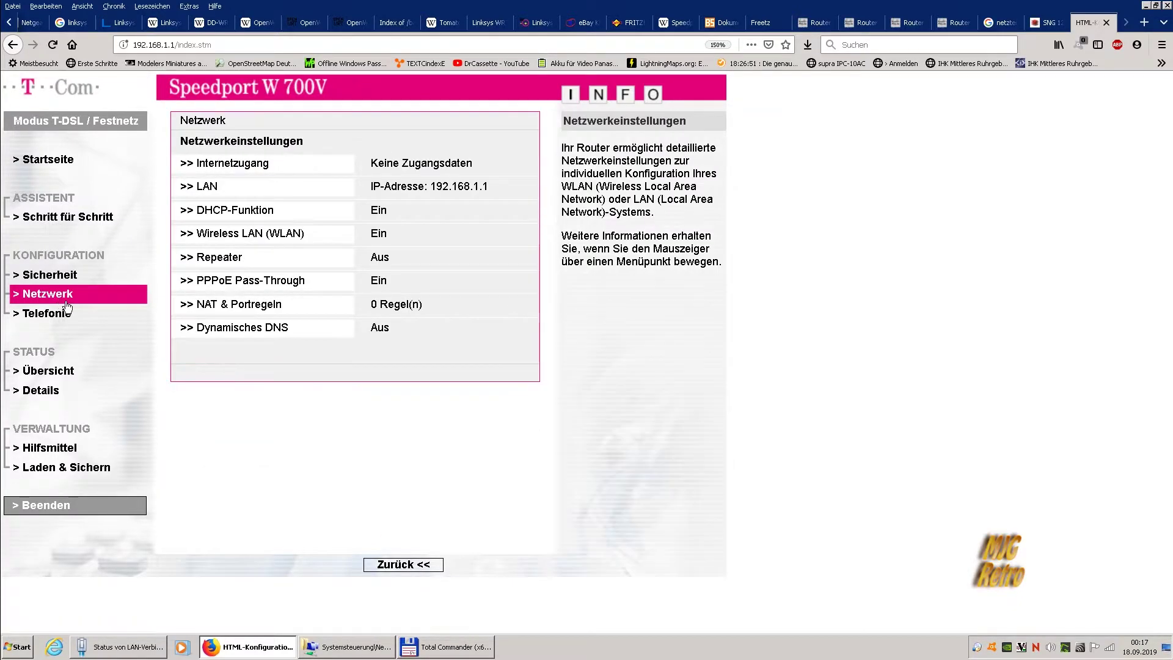
pyautogui.click(230, 330)
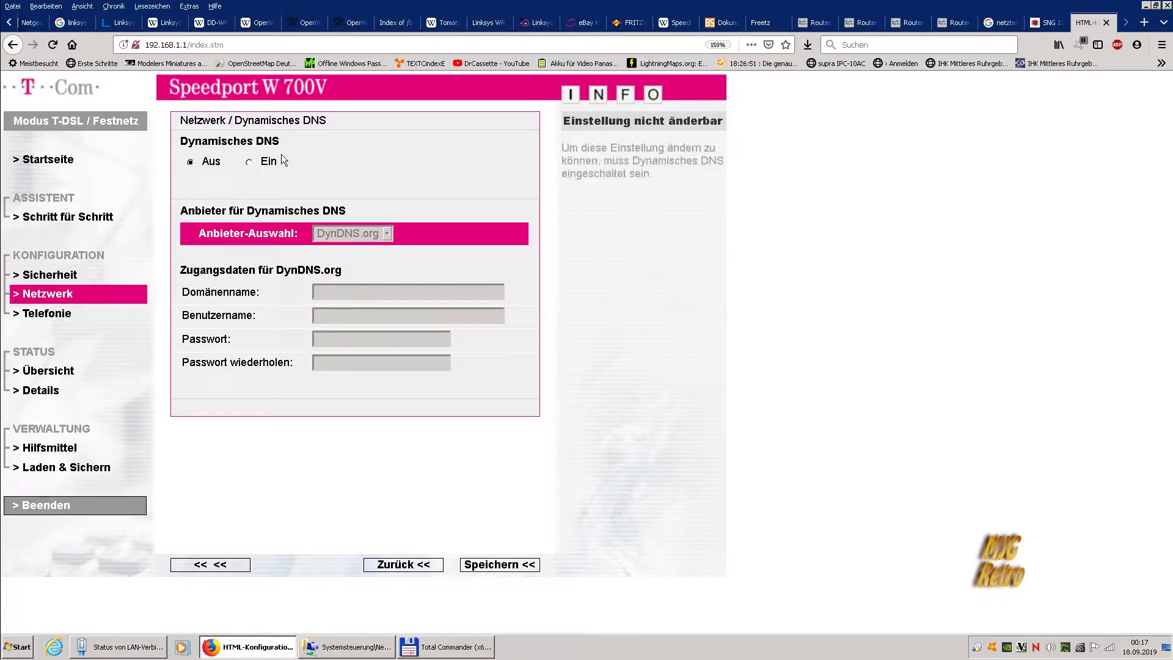
pyautogui.click(248, 163)
pyautogui.click(335, 240)
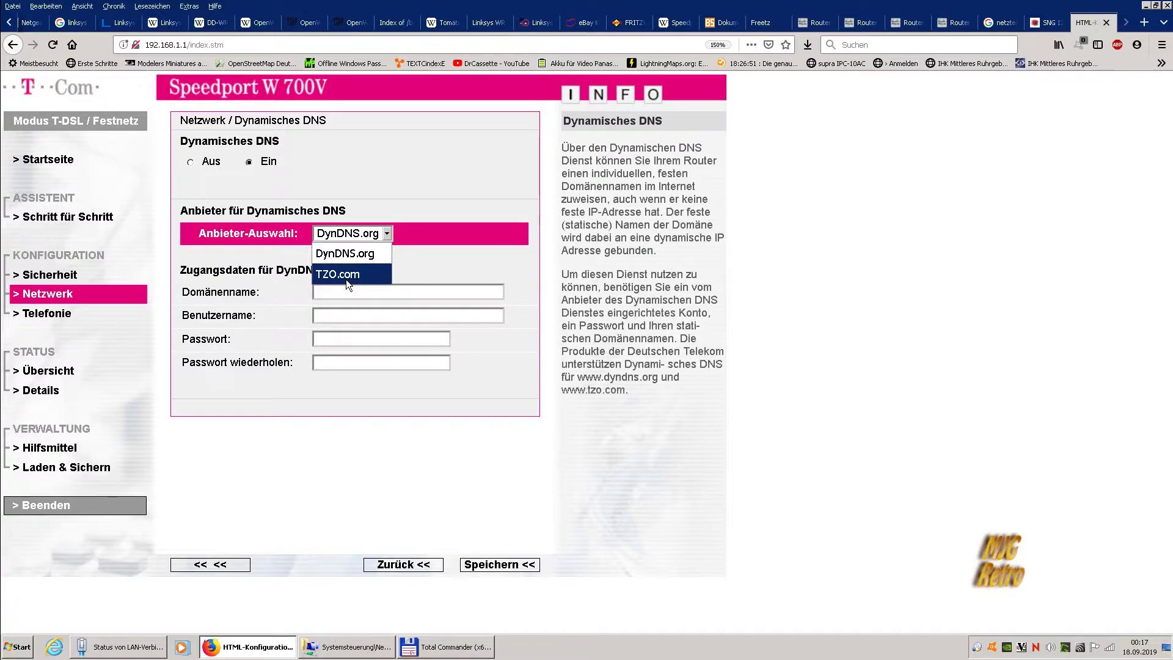
pyautogui.click(190, 162)
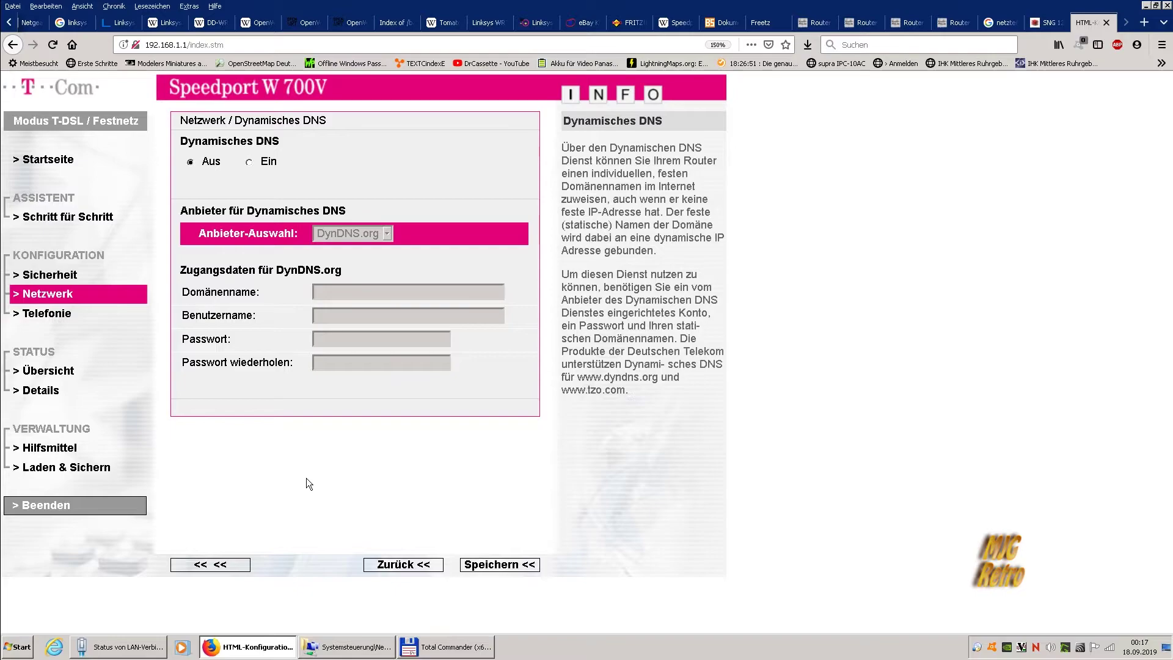
pyautogui.click(403, 564)
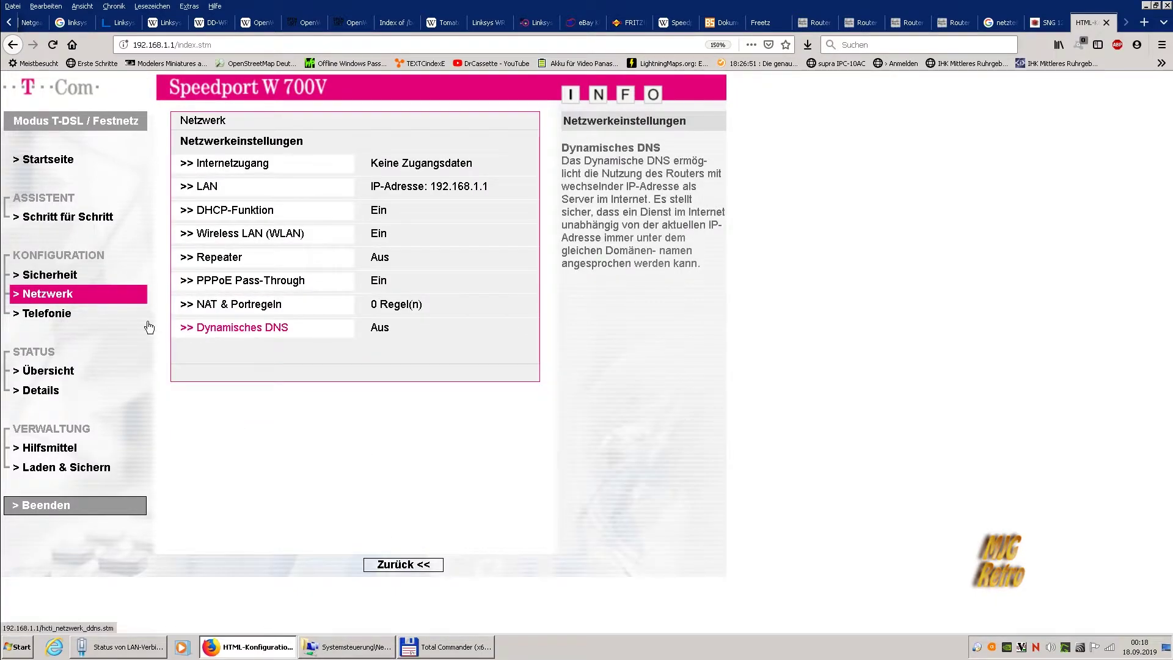
# Examine the Telefonie form for a new DSL phone number, including its provider choices and area code option, and return to the overview
pyautogui.click(60, 315)
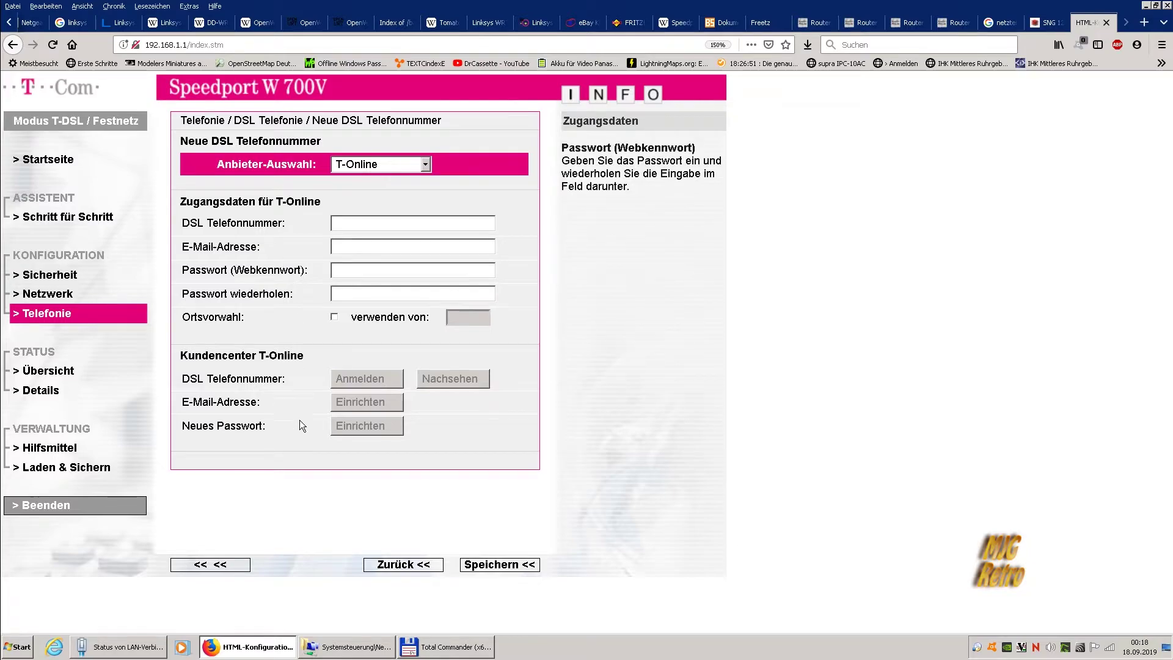
pyautogui.click(361, 163)
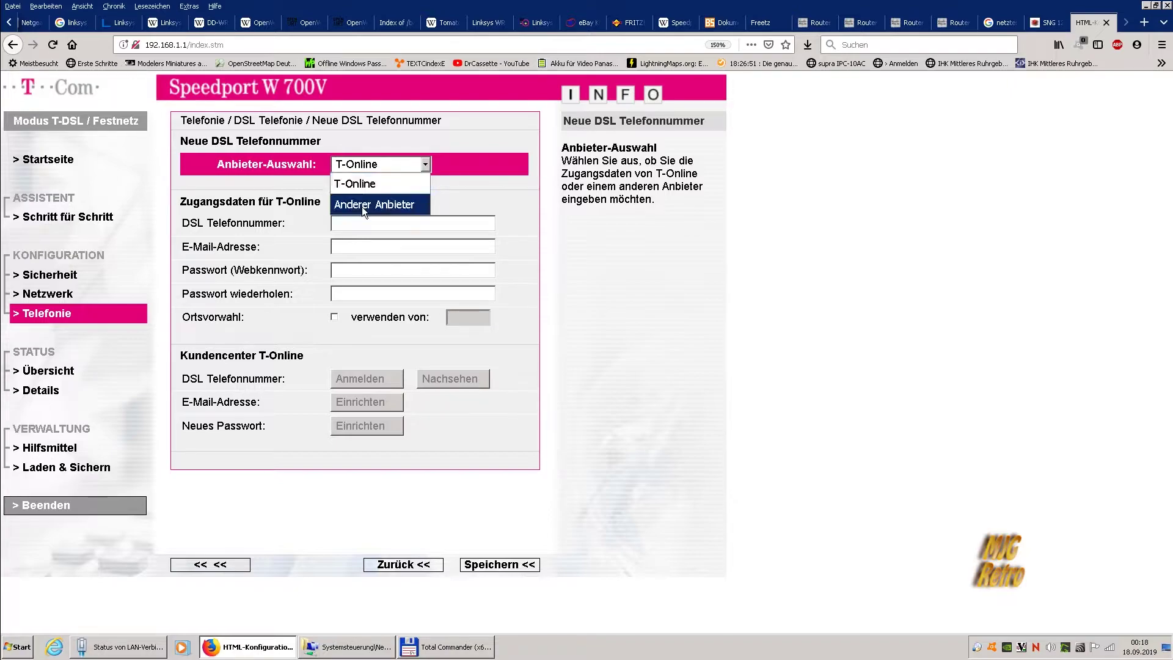
pyautogui.click(365, 177)
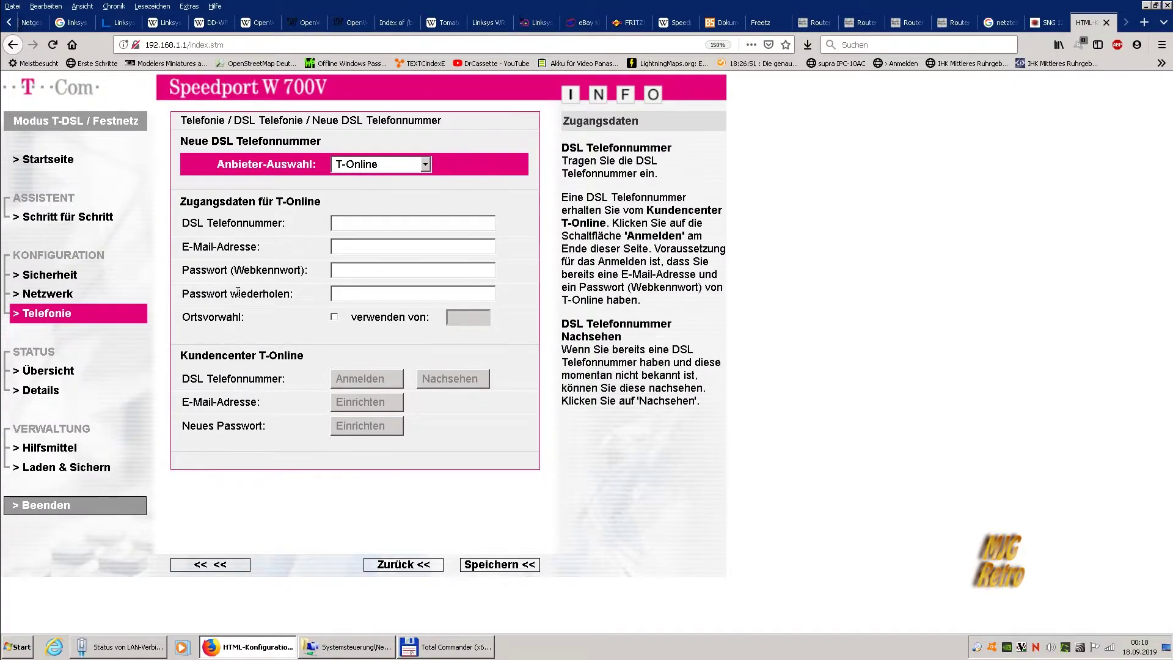
pyautogui.moveTo(339, 315)
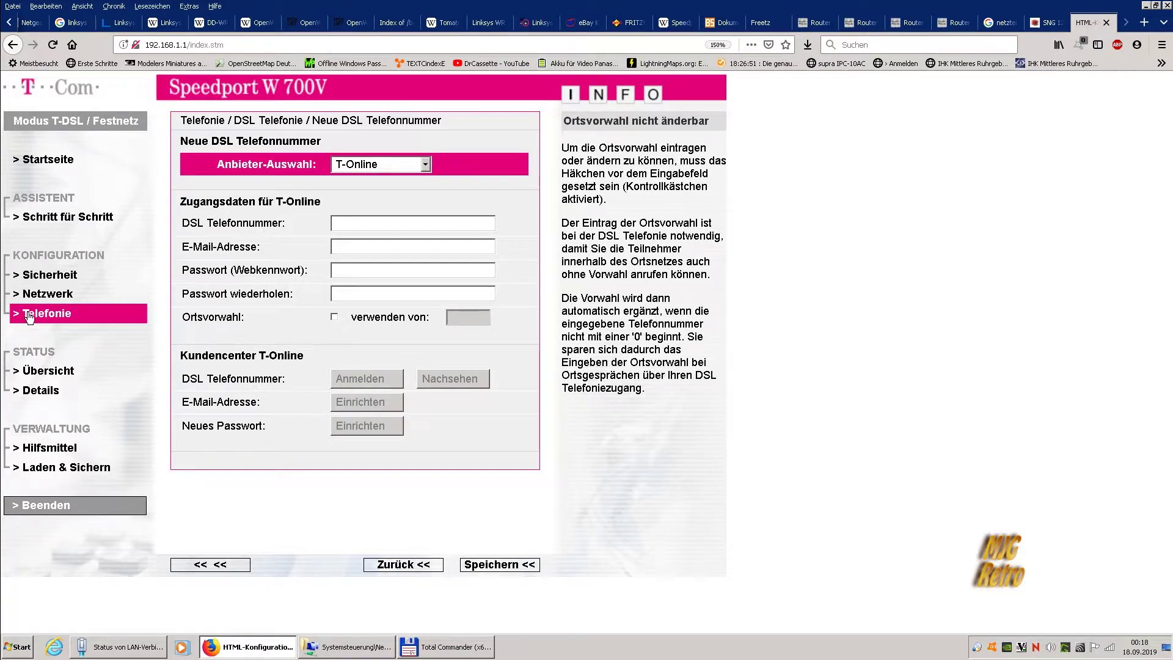
pyautogui.click(415, 565)
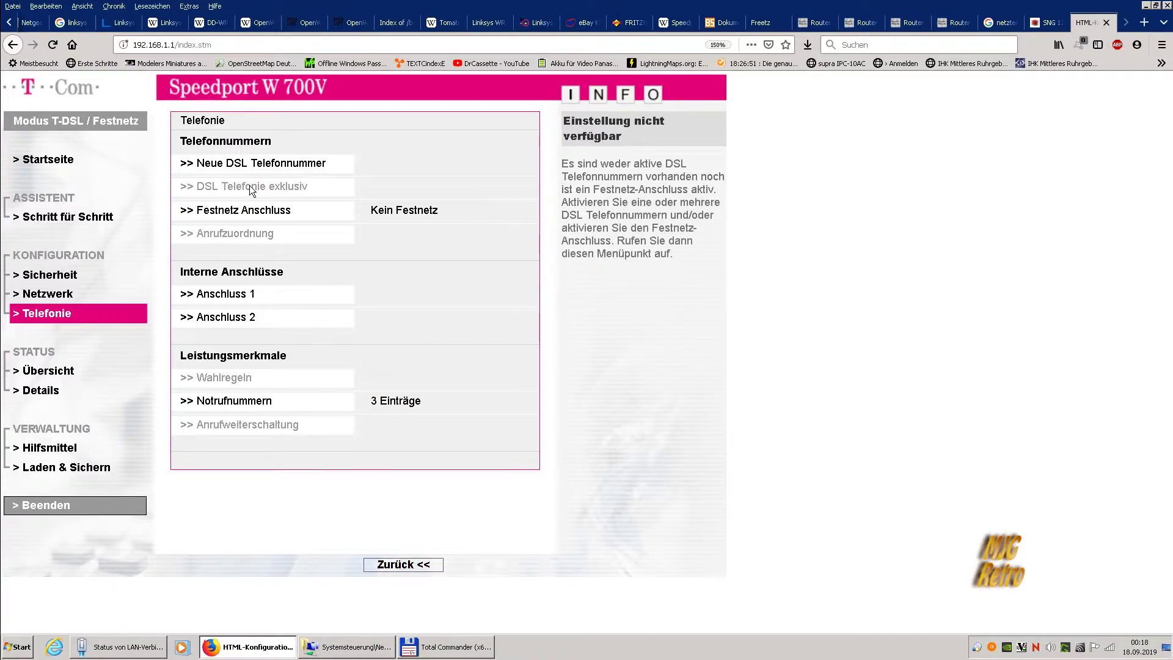
# Turn off the automatic detection of the Festnetz Anschluss and confirm the change
pyautogui.moveTo(237, 184)
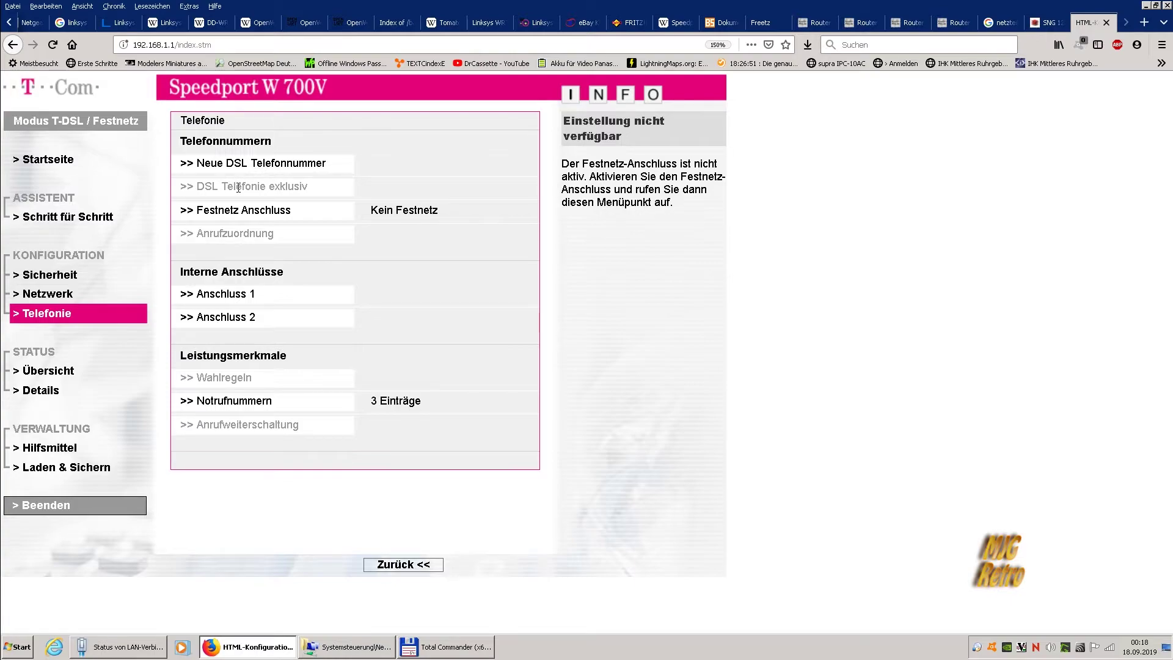
pyautogui.click(256, 213)
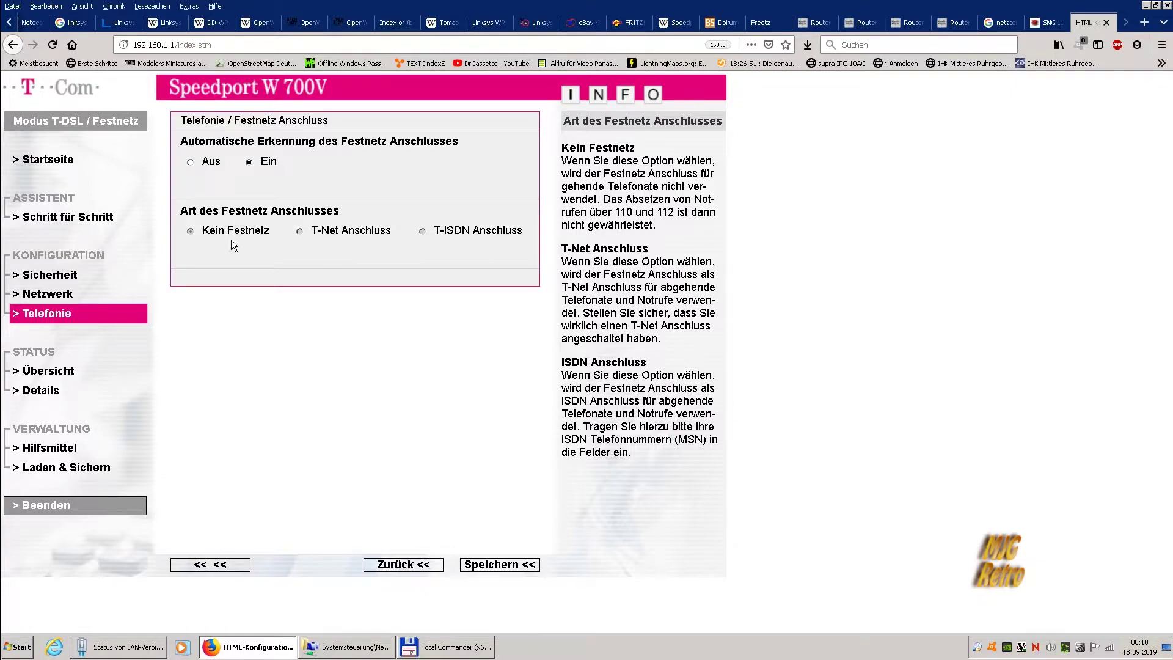
pyautogui.click(307, 230)
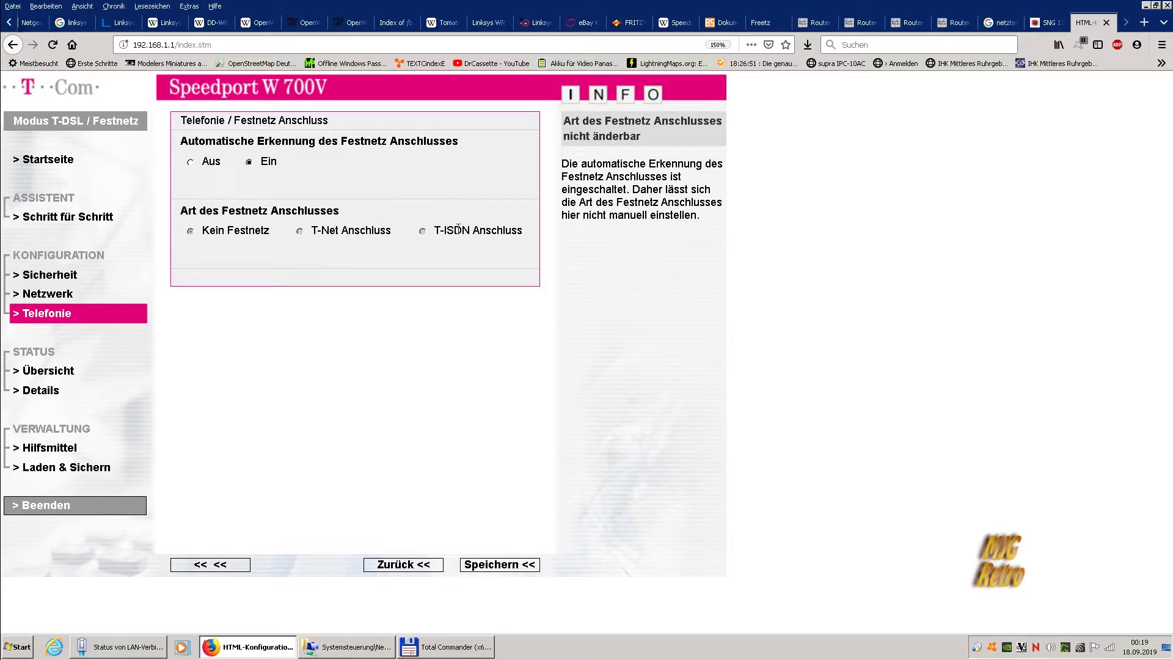
pyautogui.click(199, 160)
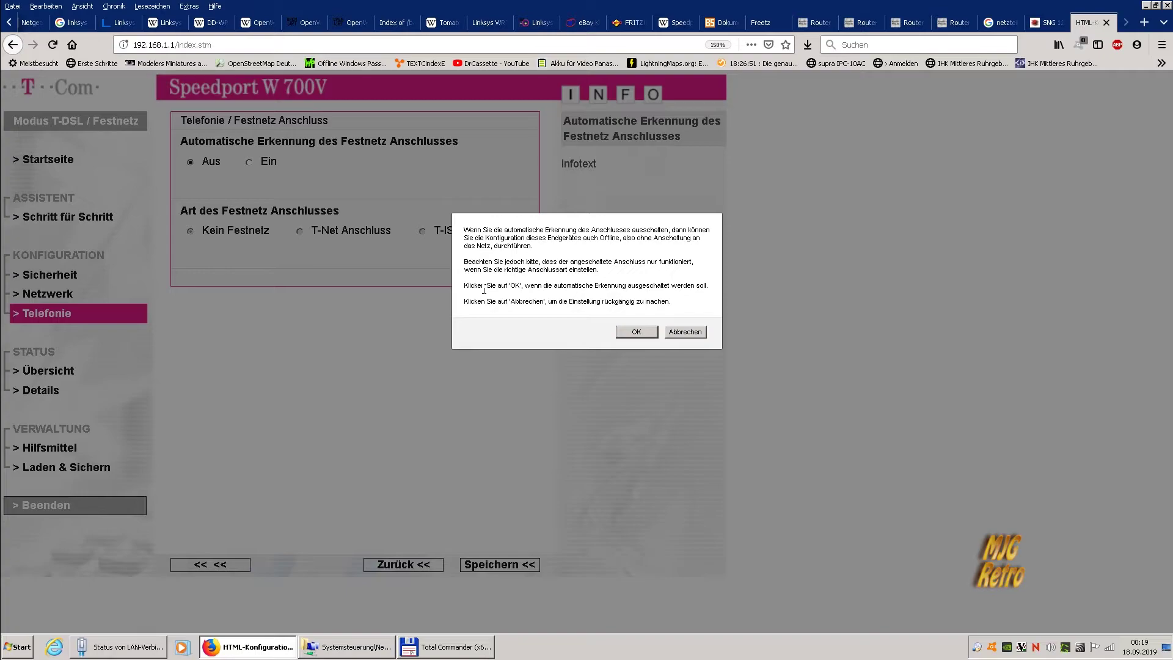
pyautogui.click(629, 330)
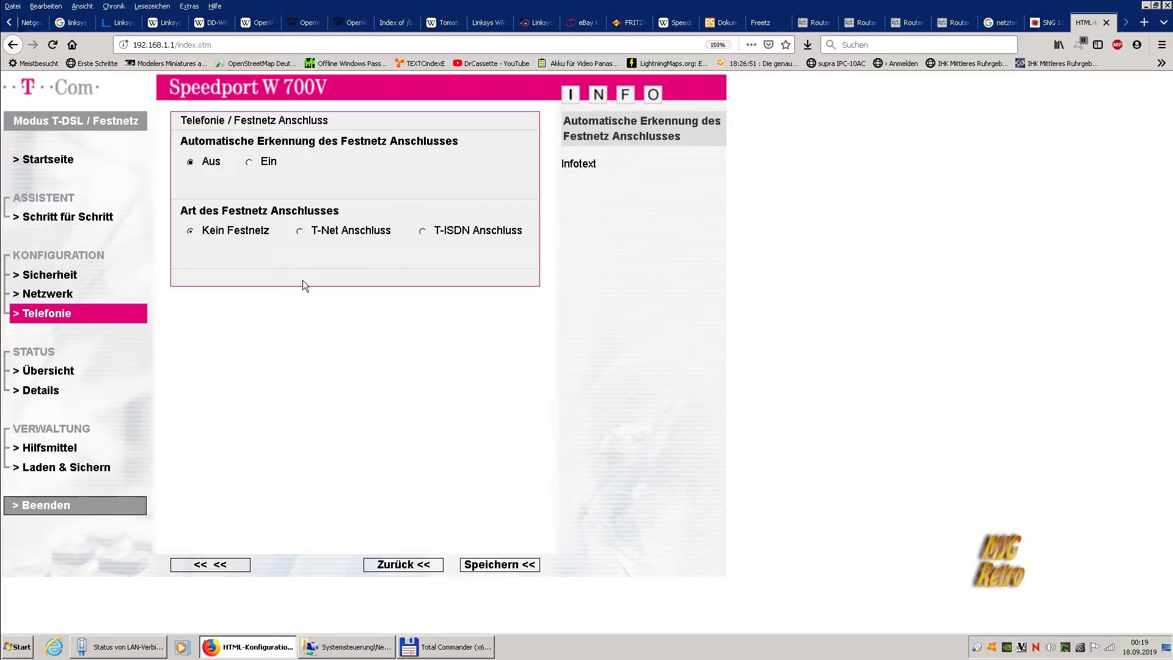
# Compare the T-Net and T-ISDN connection types, set the Festnetz Anschluss to T-ISDN Anschluss without entering MSNs, and save
pyautogui.click(298, 232)
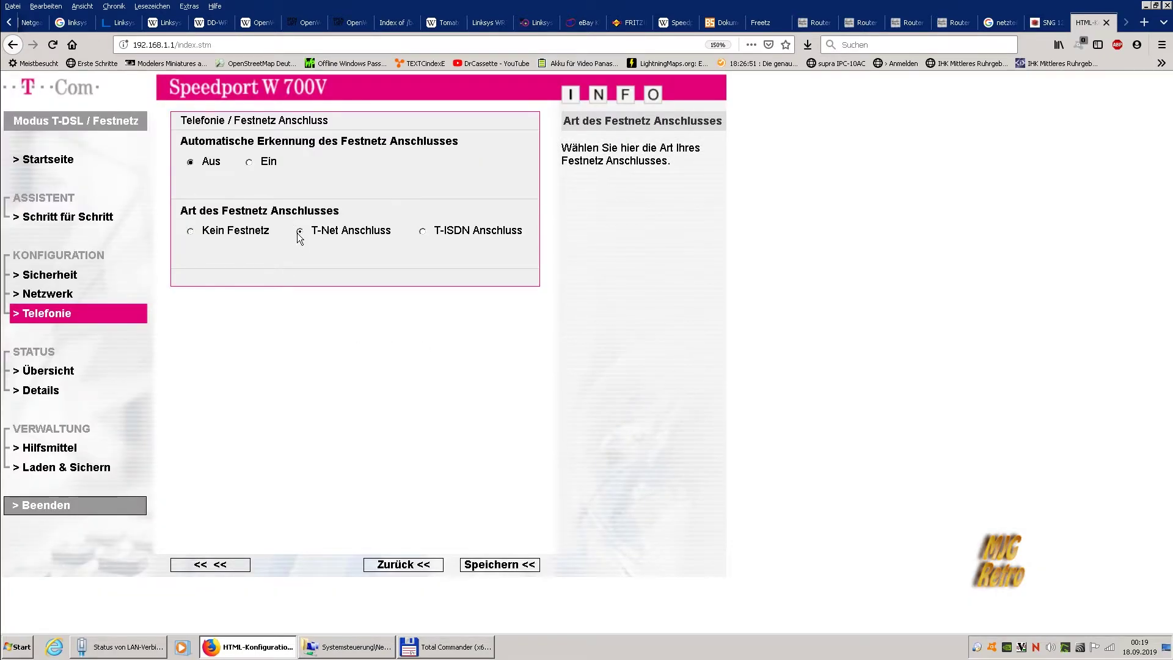
pyautogui.click(425, 235)
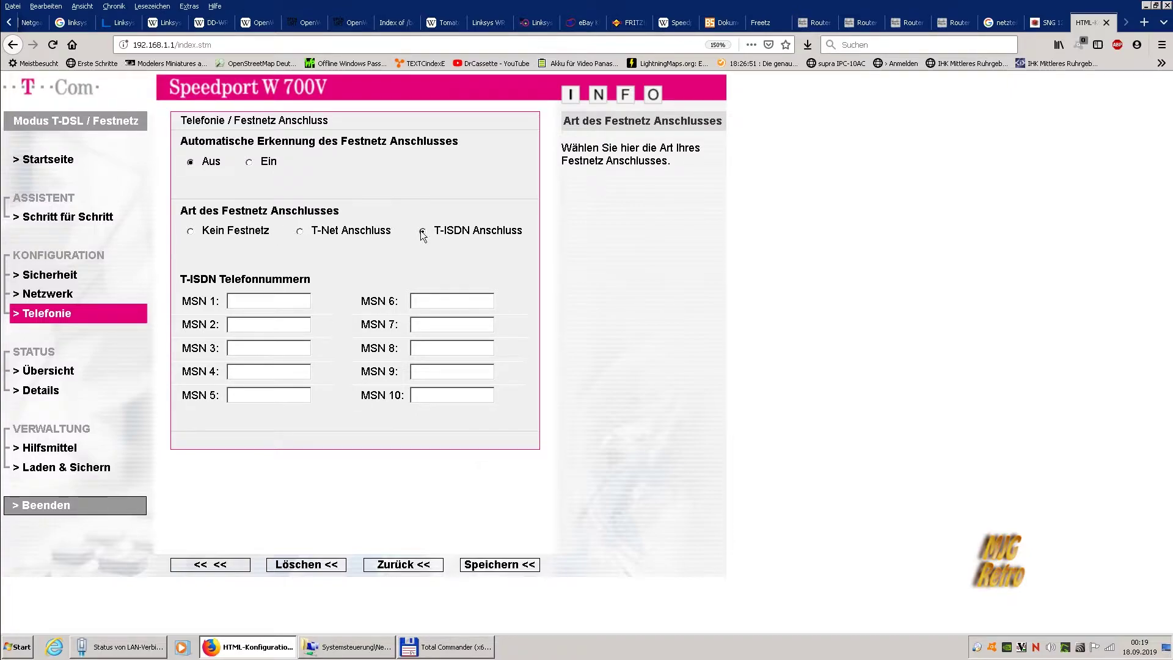
pyautogui.click(299, 232)
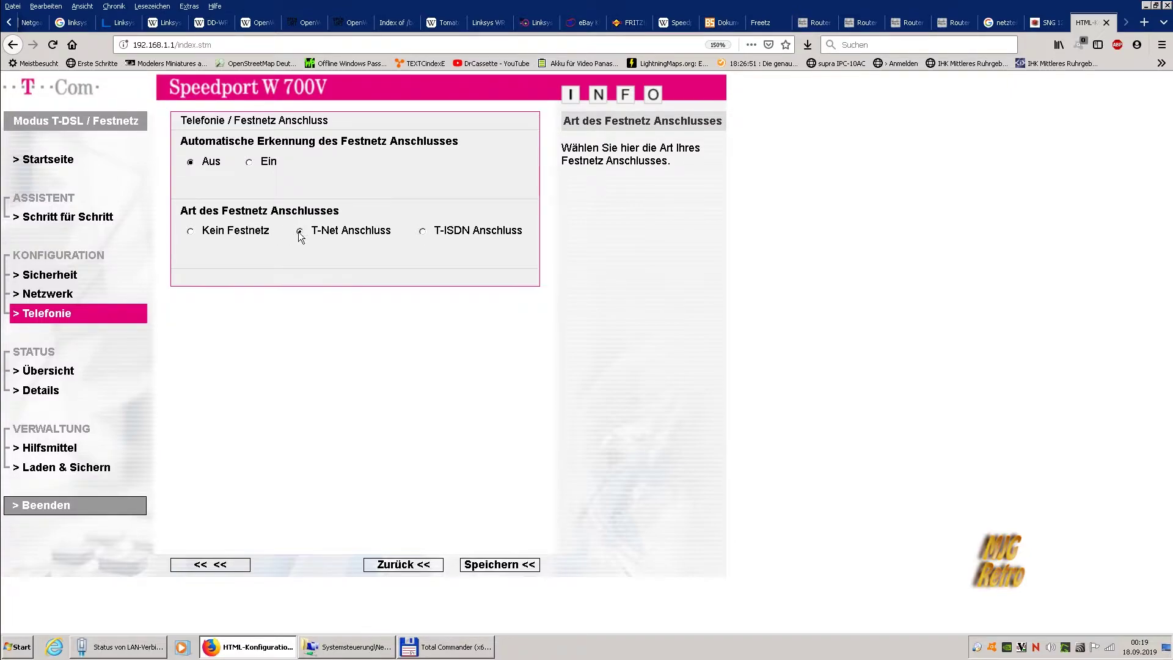
pyautogui.click(422, 231)
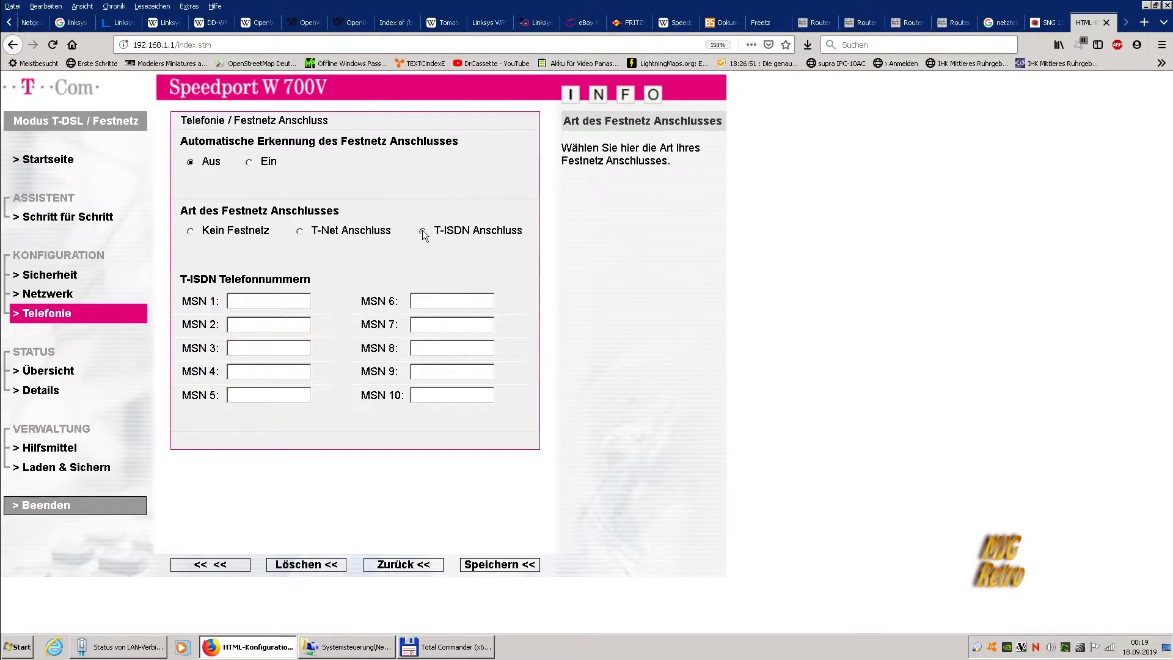
pyautogui.moveTo(270, 295)
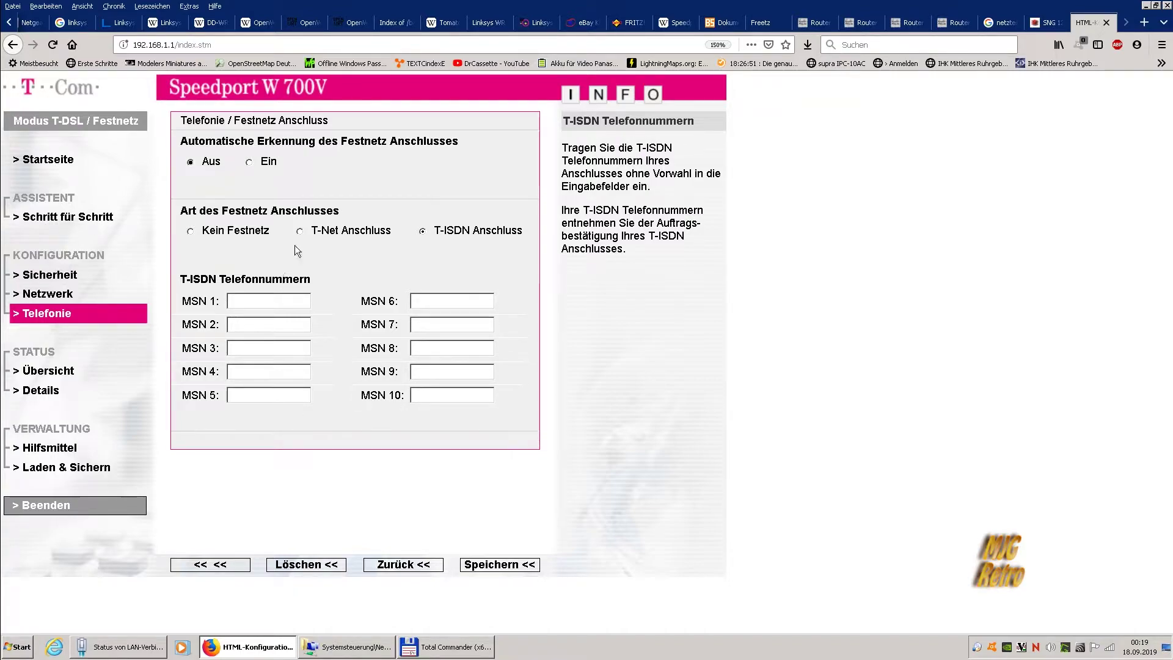
pyautogui.moveTo(308, 235)
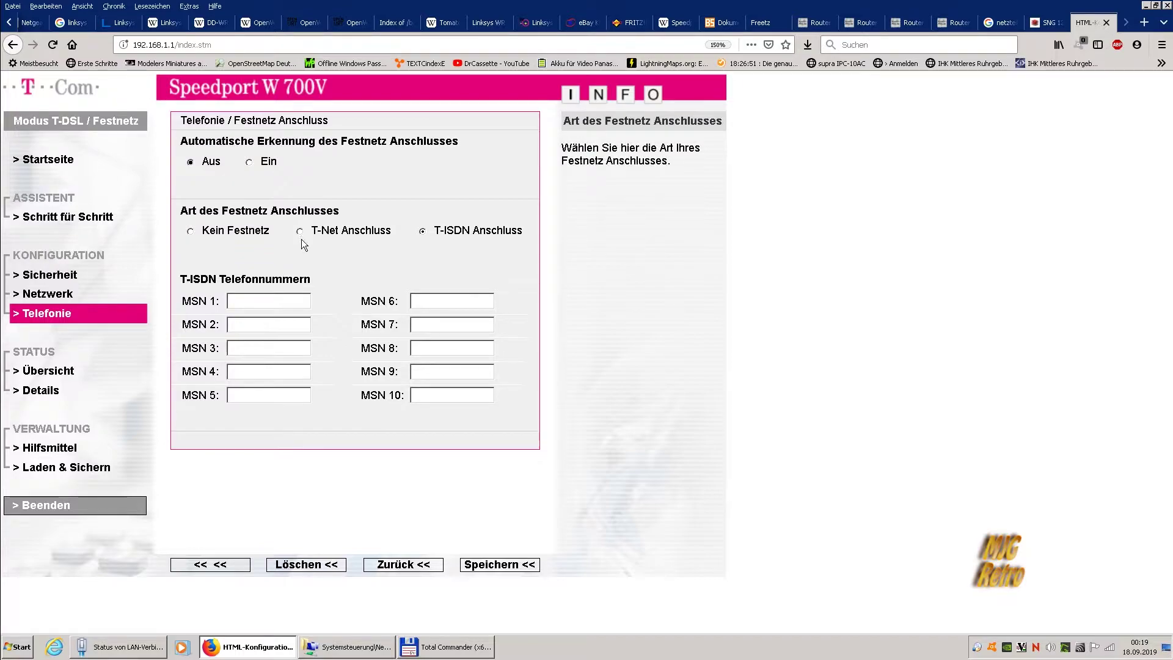
pyautogui.click(490, 565)
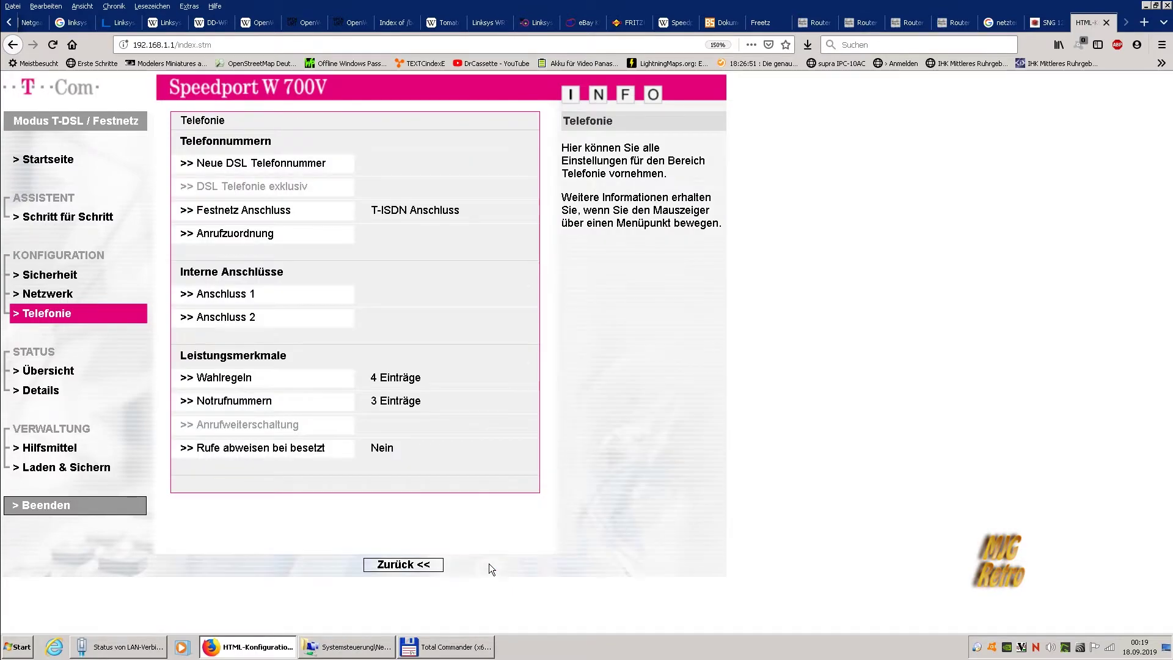
# Examine the Anrufzuordnung ringing assignments for both internal connections and return to the Telefonie overview
pyautogui.click(231, 232)
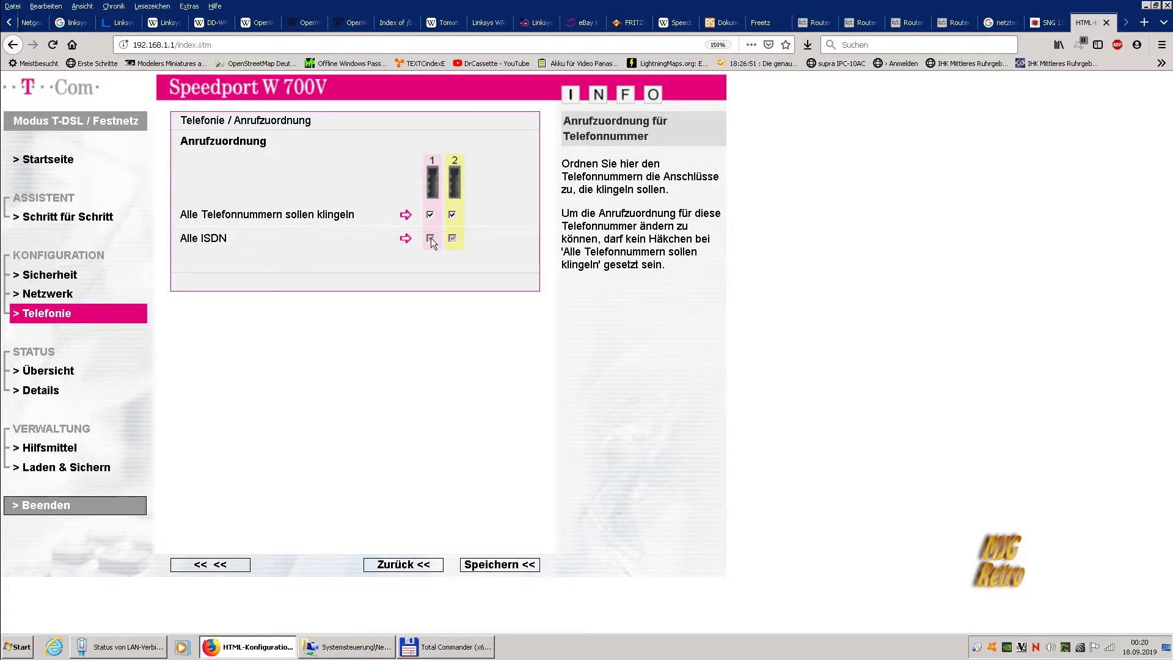
pyautogui.moveTo(427, 179)
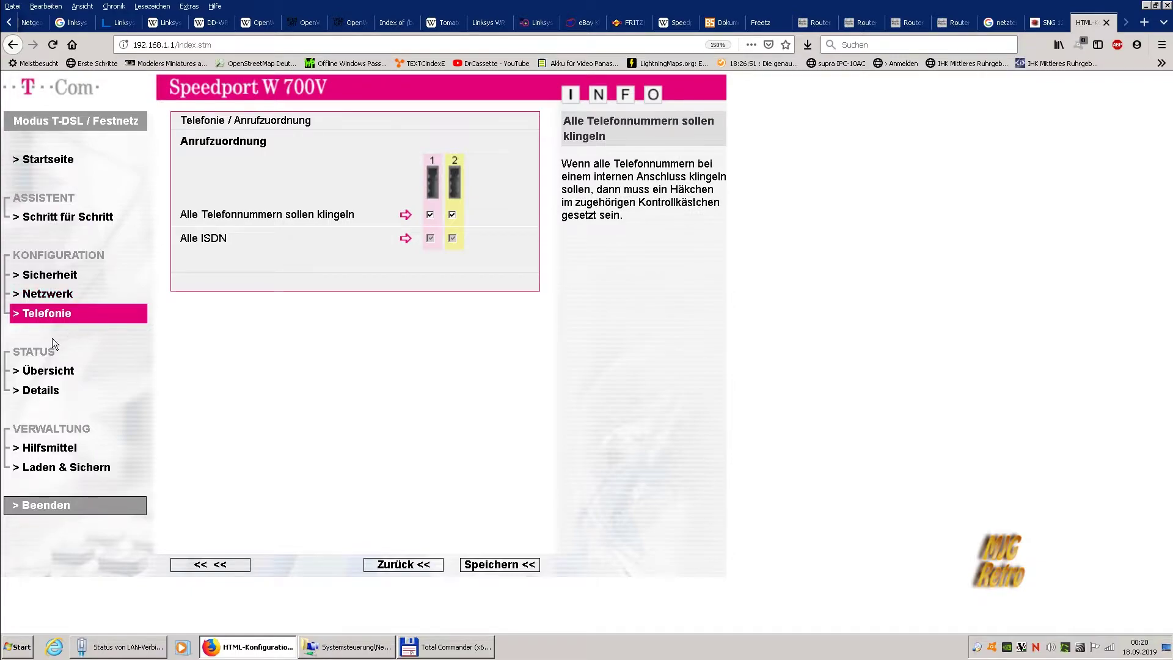
pyautogui.click(27, 314)
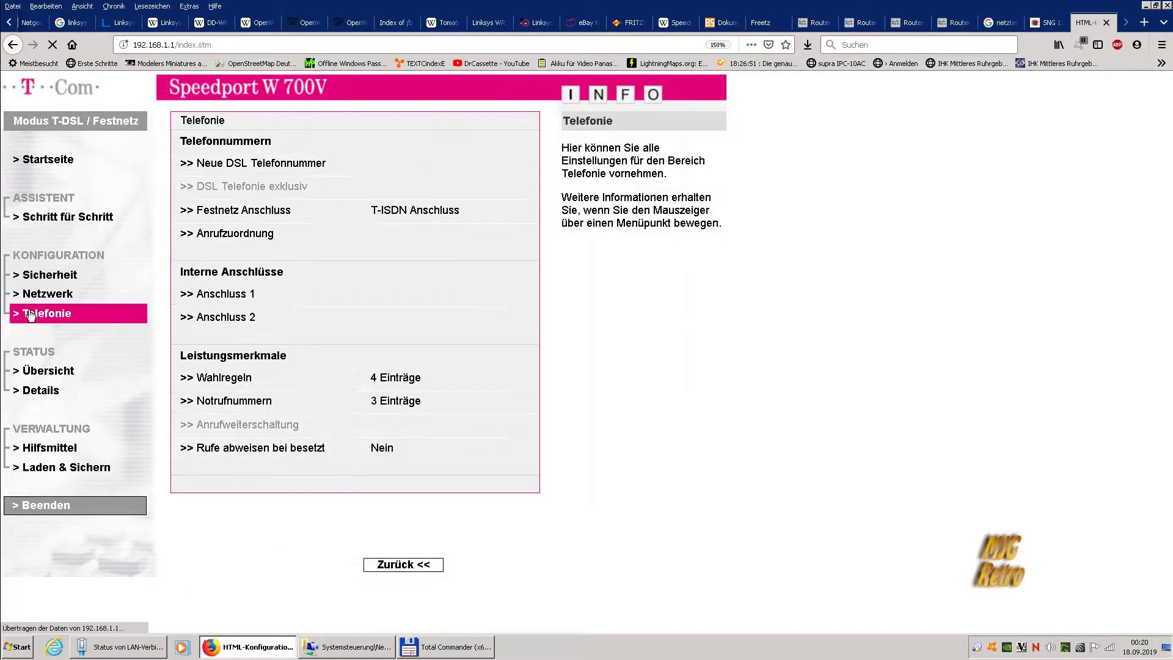
# For Anschluss 1's incoming numbers, disable Alle Telefonnummern sollen klingeln, leaving Alle ISDN enabled, and save
pyautogui.click(234, 296)
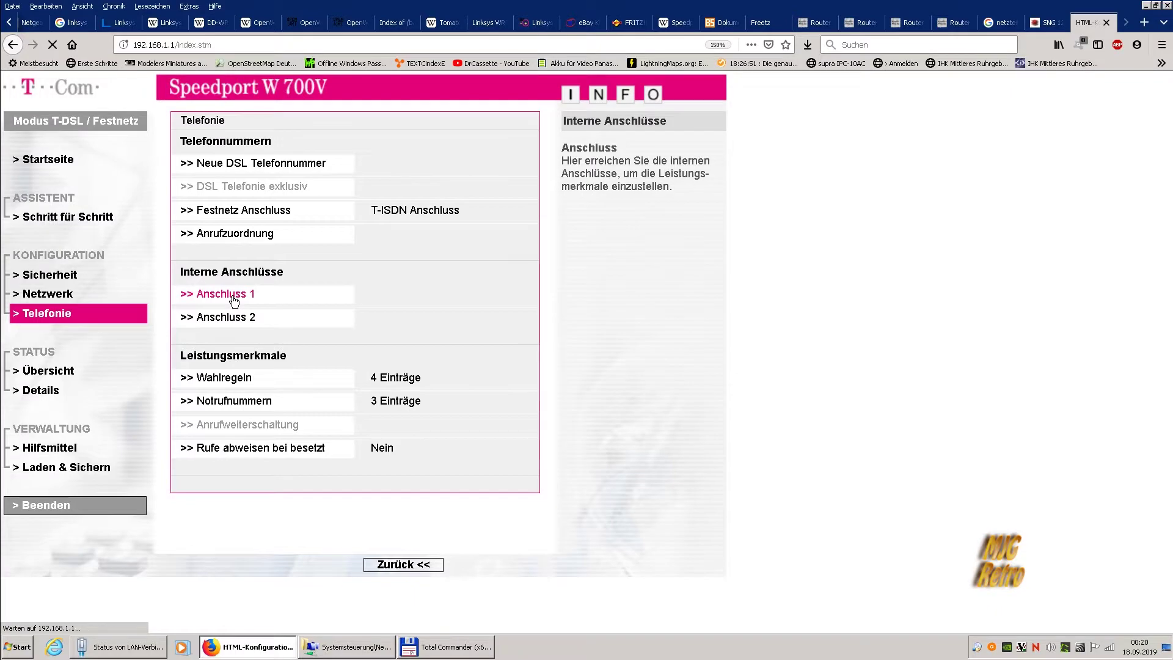
pyautogui.moveTo(297, 245)
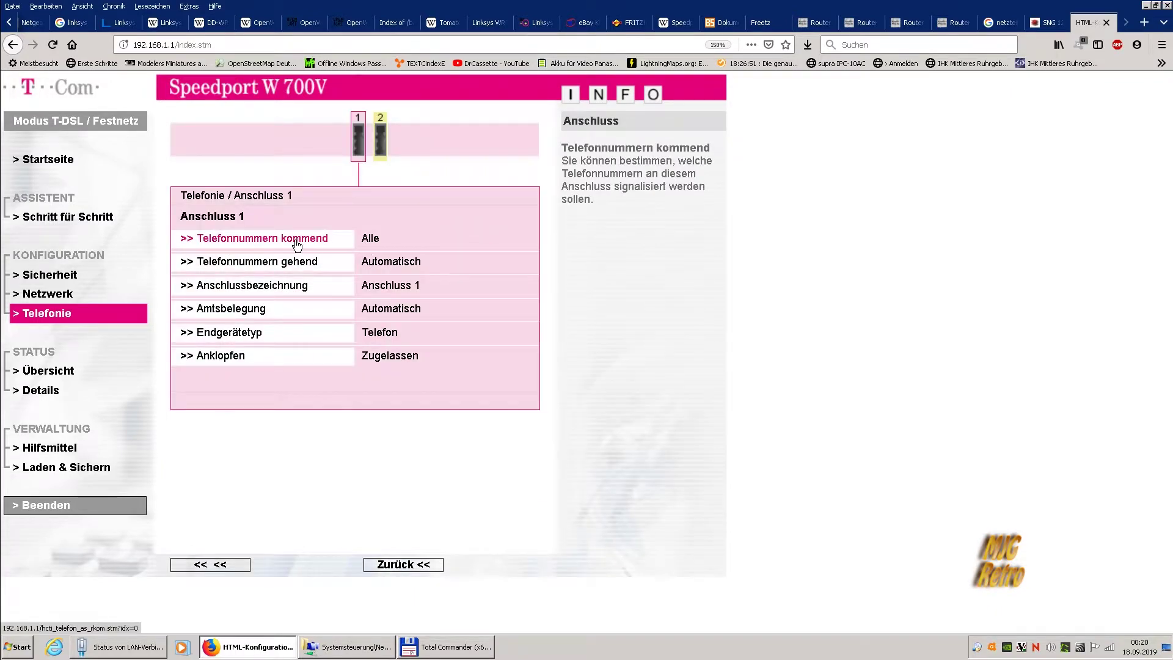
pyautogui.click(310, 241)
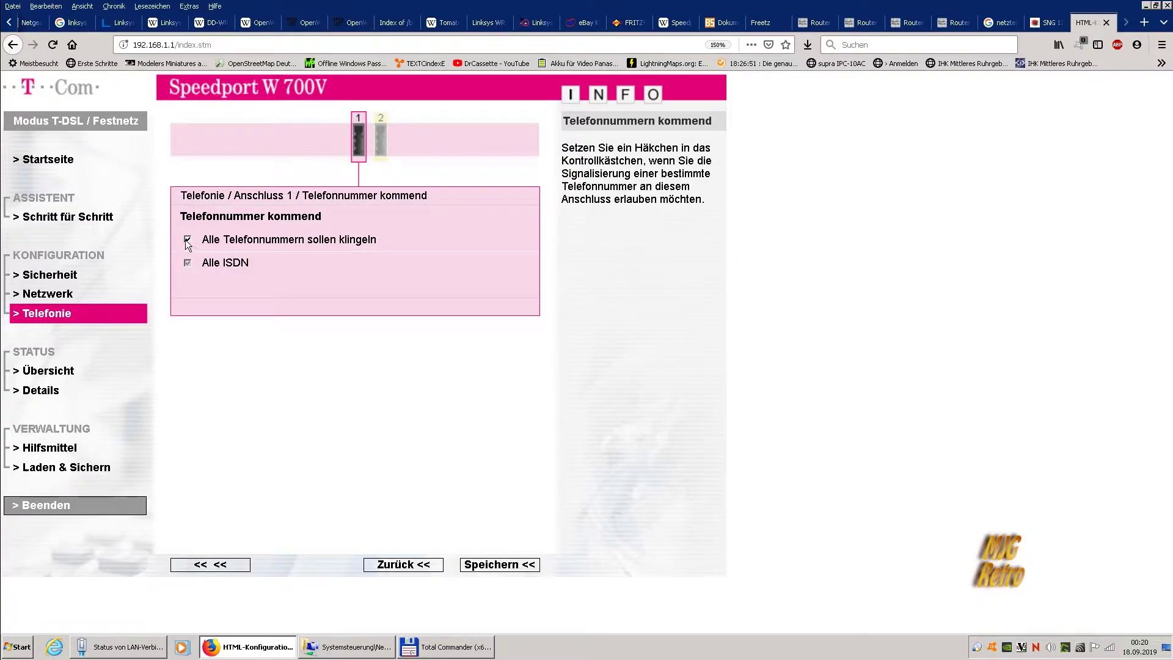
pyautogui.click(187, 239)
pyautogui.click(479, 566)
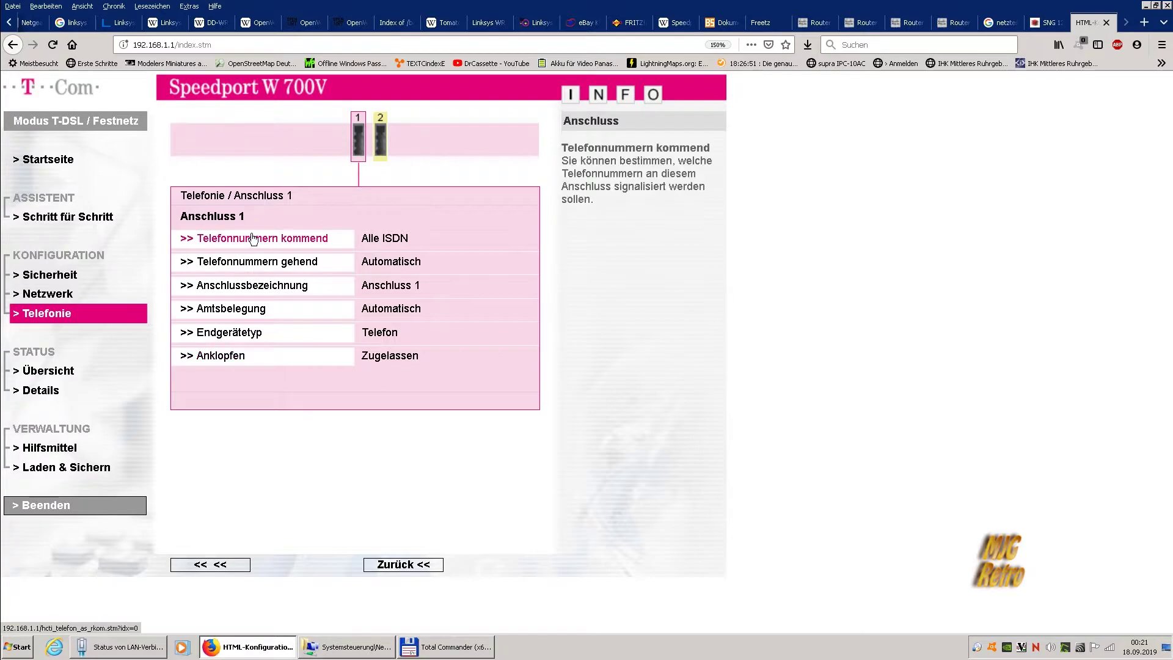
# For Anschluss 2's incoming numbers, disable Alle Telefonnummern sollen klingeln, leaving Alle ISDN enabled, and save
pyautogui.click(71, 316)
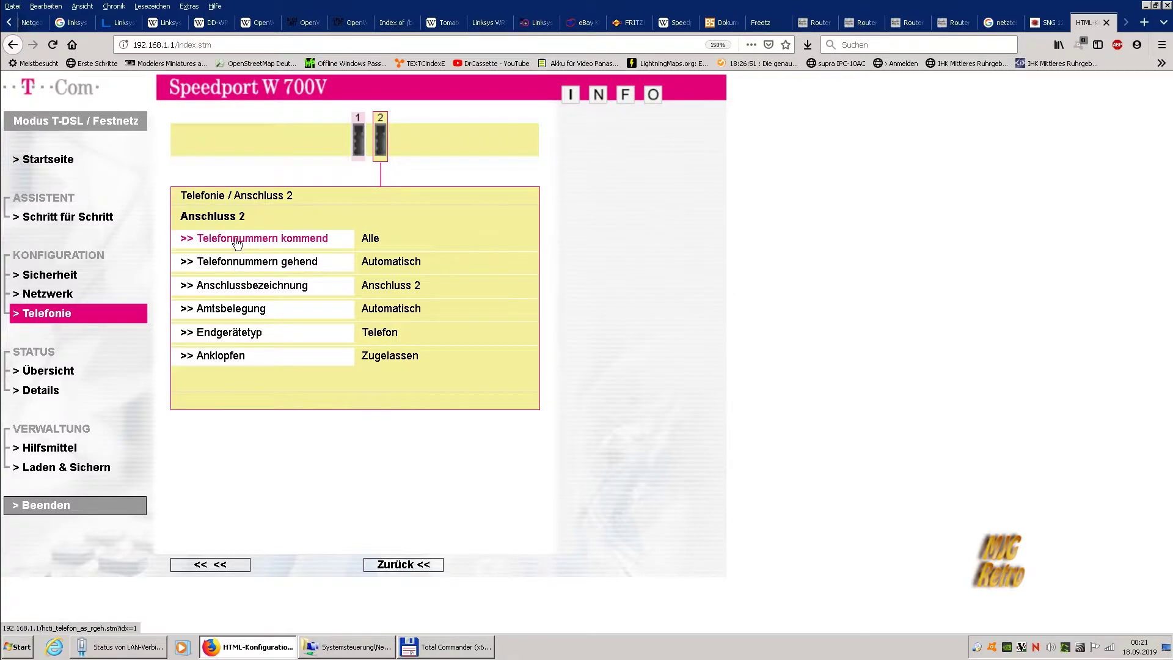
pyautogui.click(304, 243)
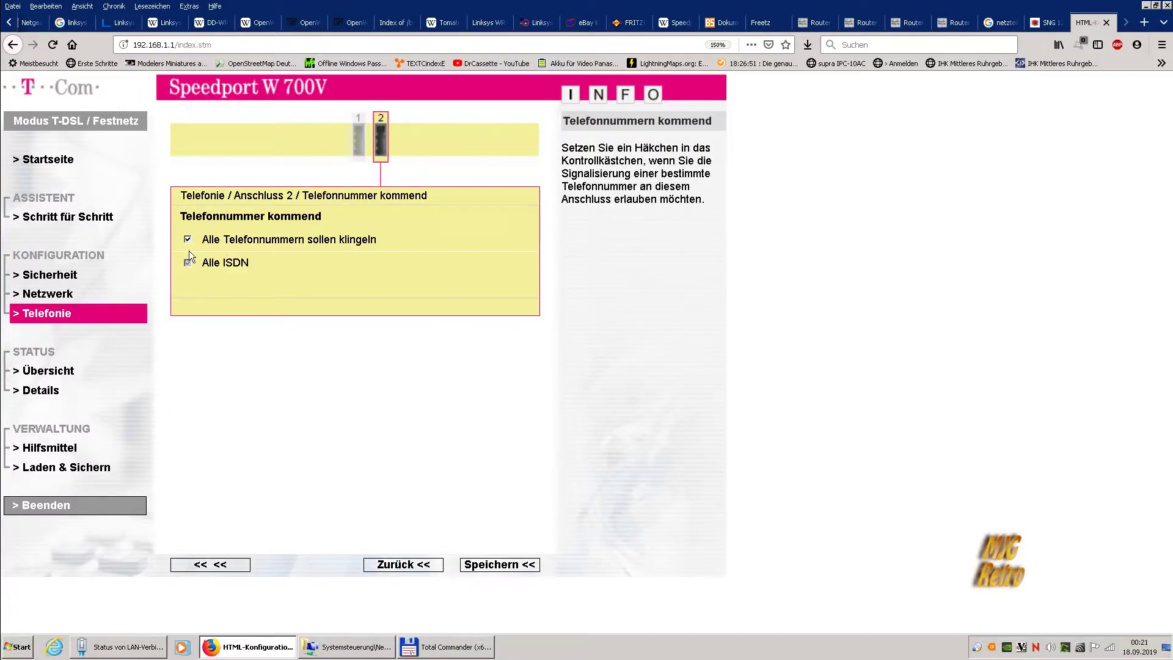
pyautogui.click(188, 239)
pyautogui.click(469, 567)
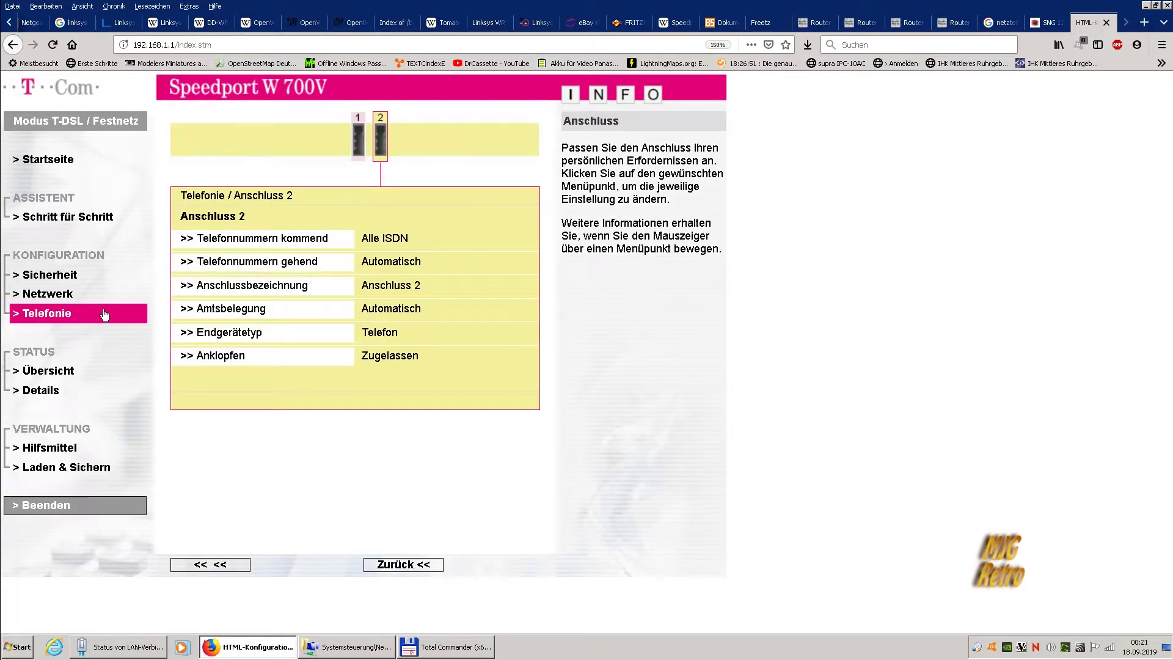
# Temporarily disable Alle ISDN for Anschluss 2's incoming numbers, acknowledge the notice, re-enable the option and save
pyautogui.click(269, 238)
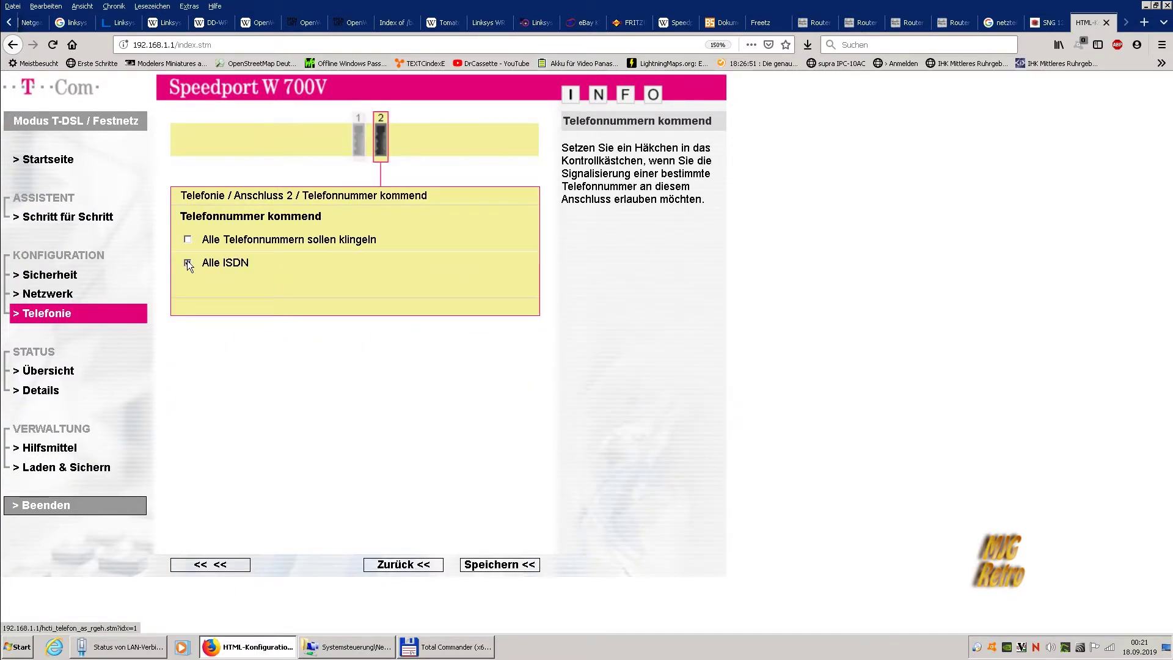
pyautogui.click(187, 262)
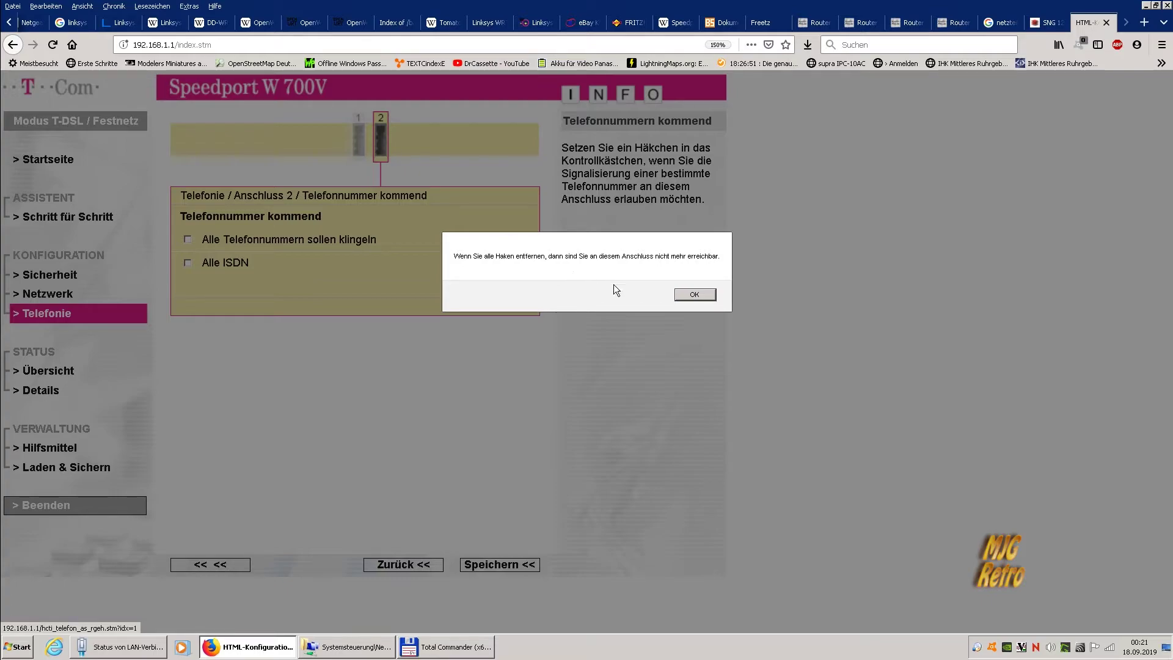
pyautogui.click(690, 296)
pyautogui.click(187, 262)
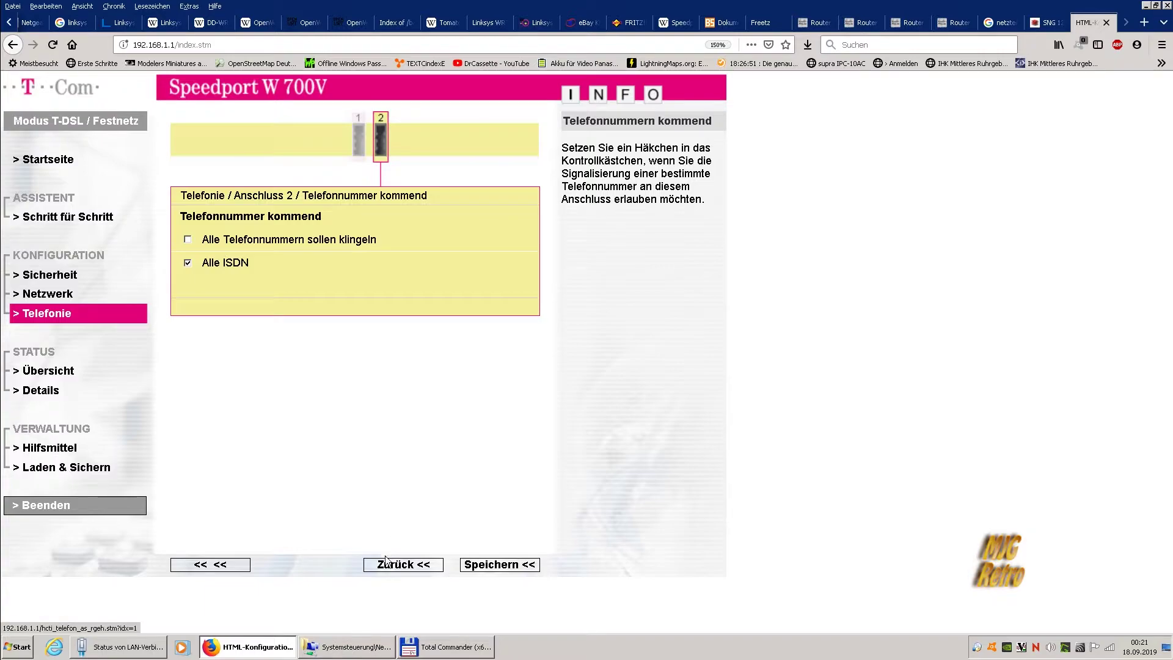
pyautogui.click(480, 565)
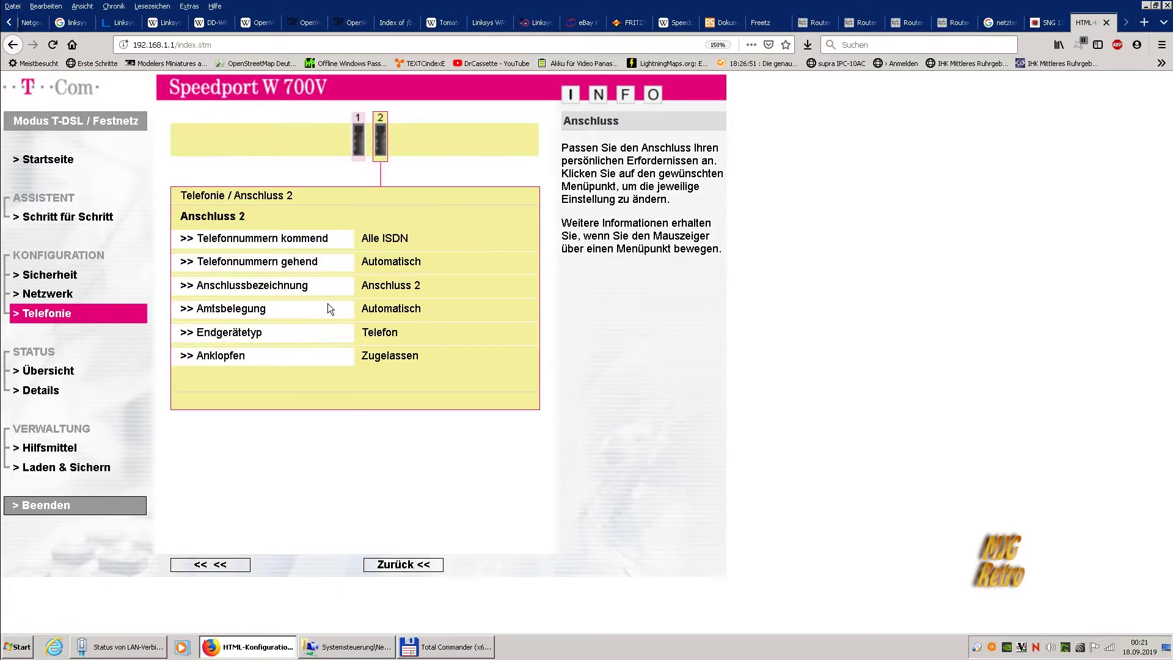
# In the Festnetz Anschluss settings, enter the placeholder values 1 for MSN 1 and 2 for MSN 2, and save
pyautogui.click(63, 312)
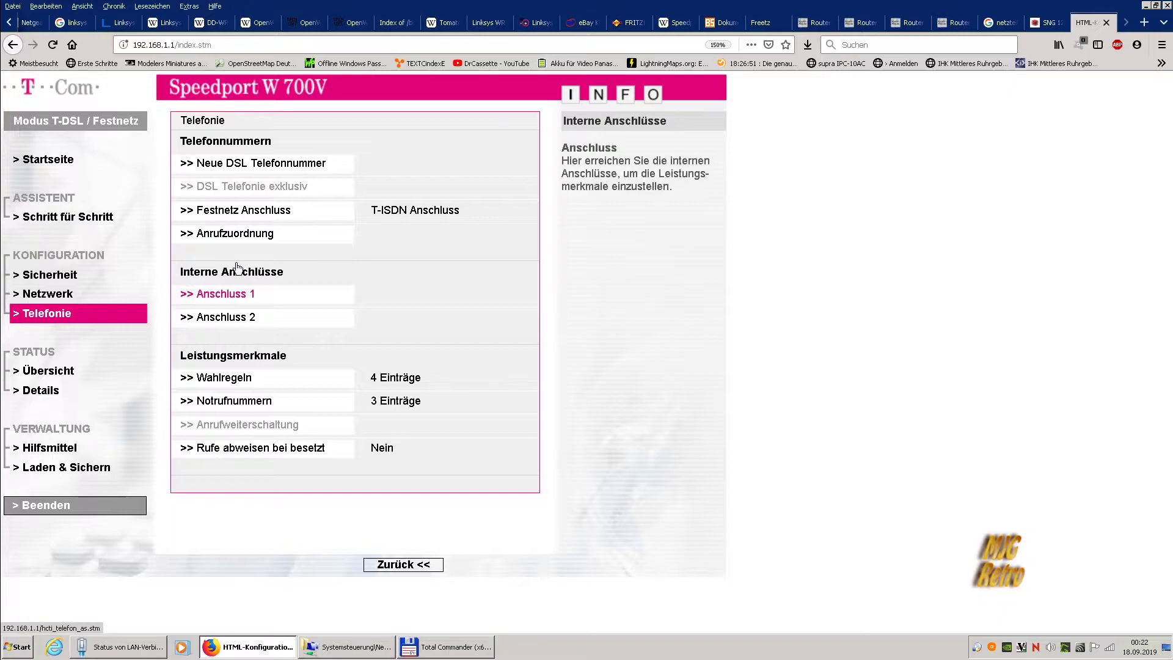
pyautogui.click(247, 214)
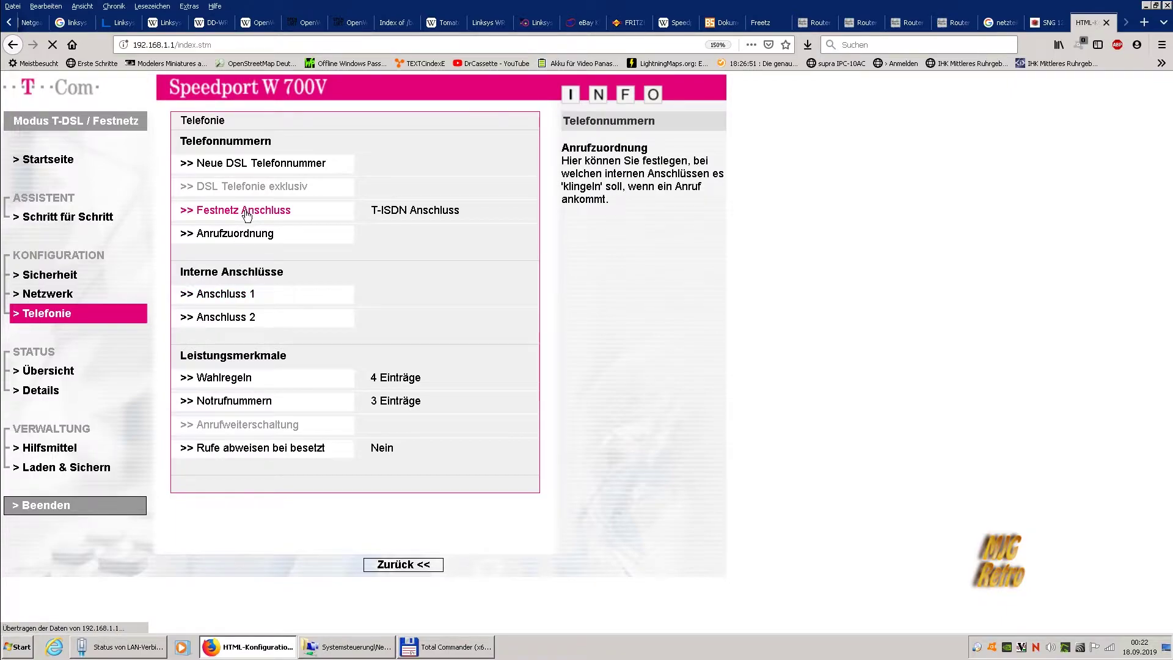
pyautogui.moveTo(238, 304)
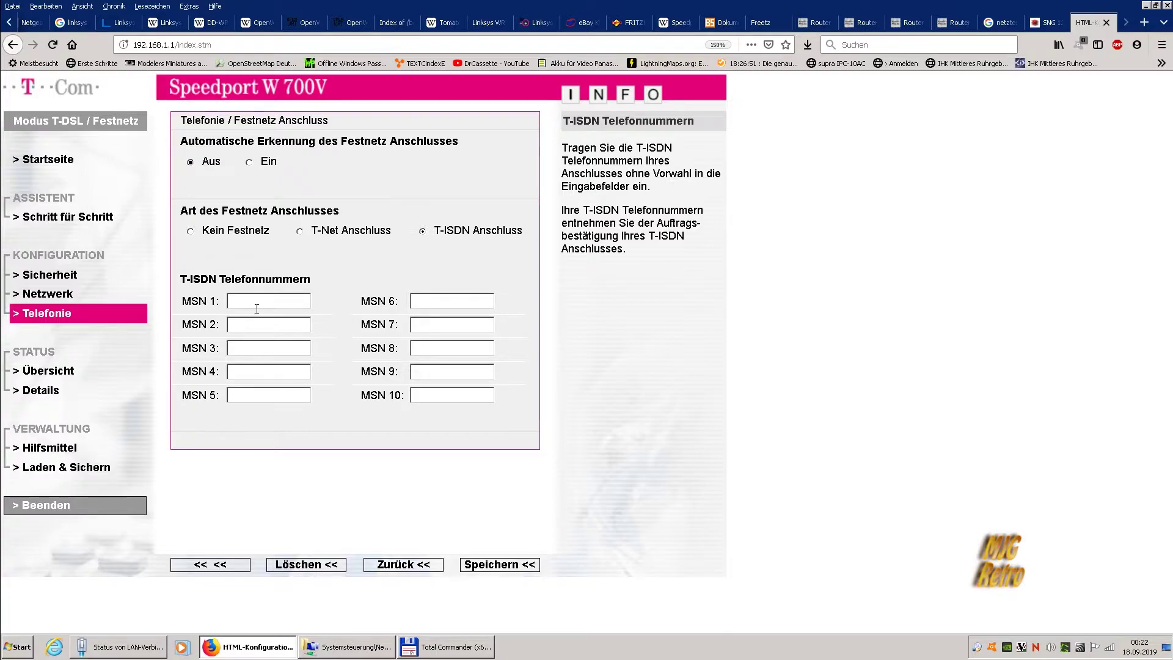
pyautogui.write('1')
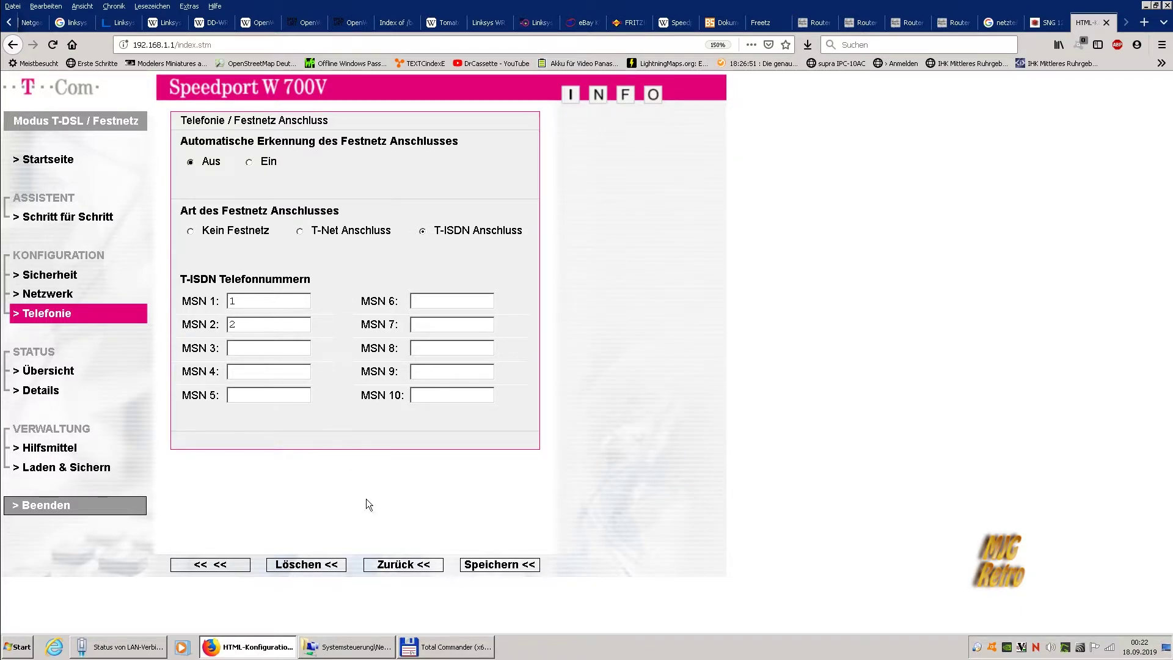
pyautogui.click(490, 565)
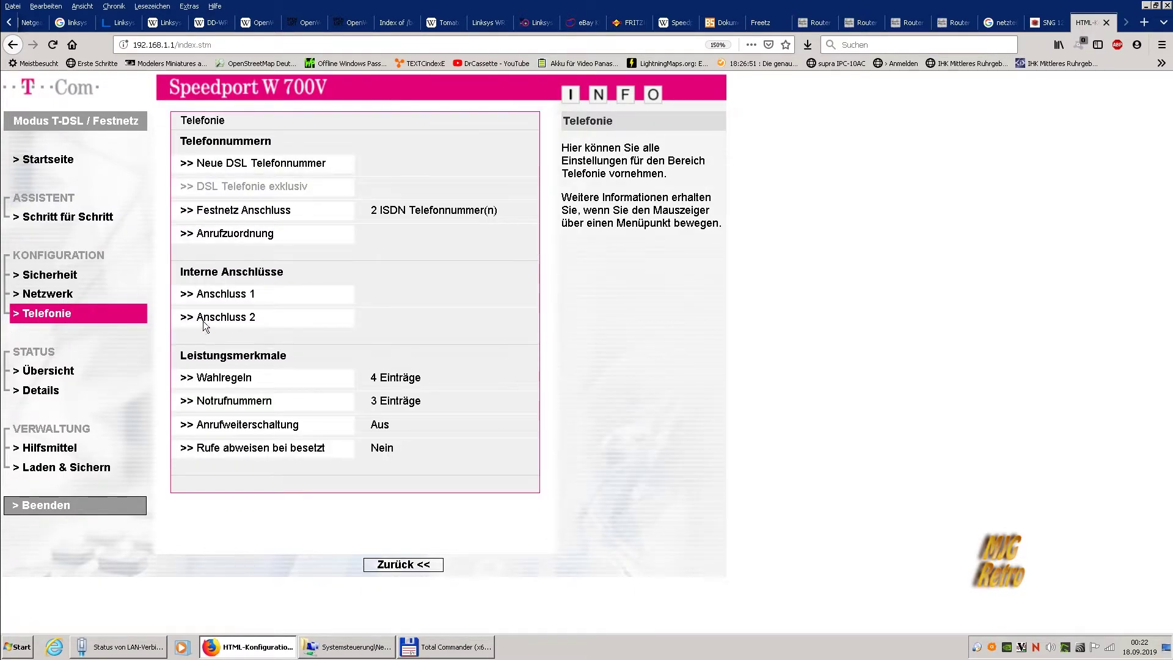
# Enable ISDN1 among Anschluss 1's incoming numbers and save the selection
pyautogui.click(218, 295)
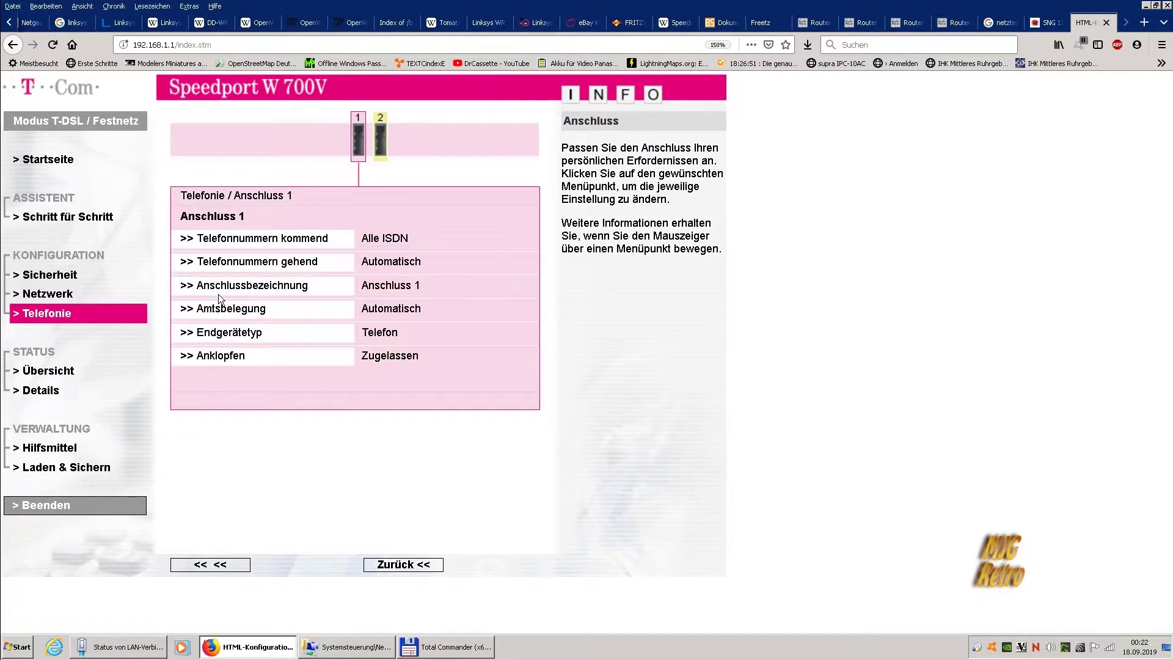
pyautogui.click(314, 238)
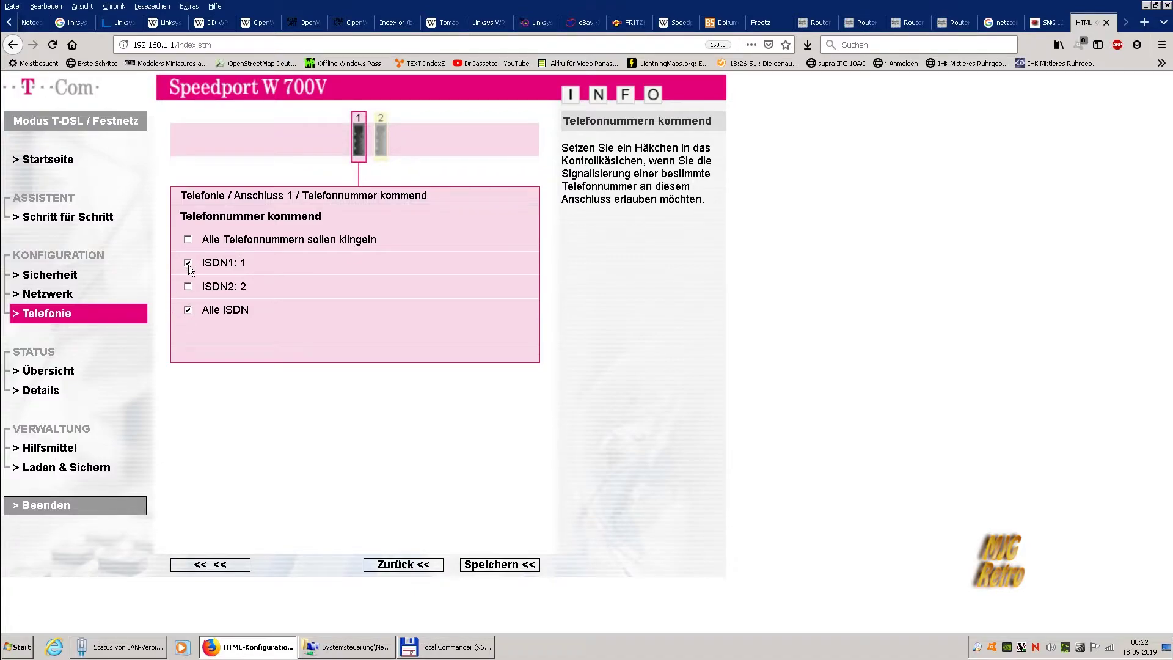
pyautogui.click(464, 567)
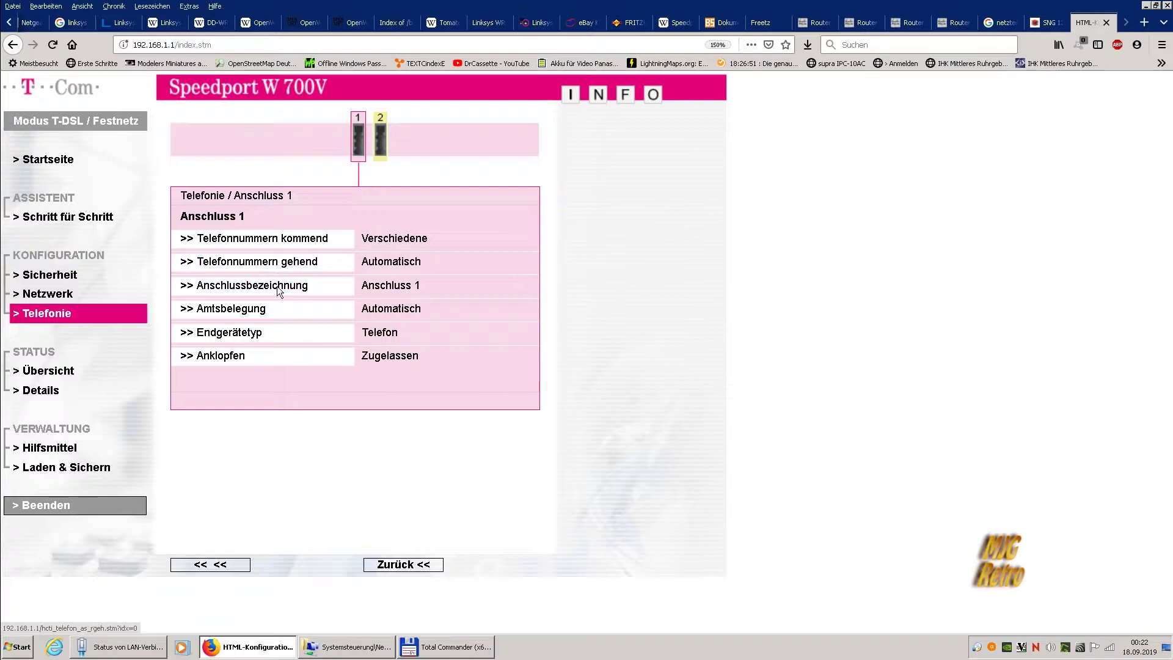
# Check the settings of Anschluss 2, including its Anschlussbezeichnung, and return to the Telefonie overview
pyautogui.click(70, 317)
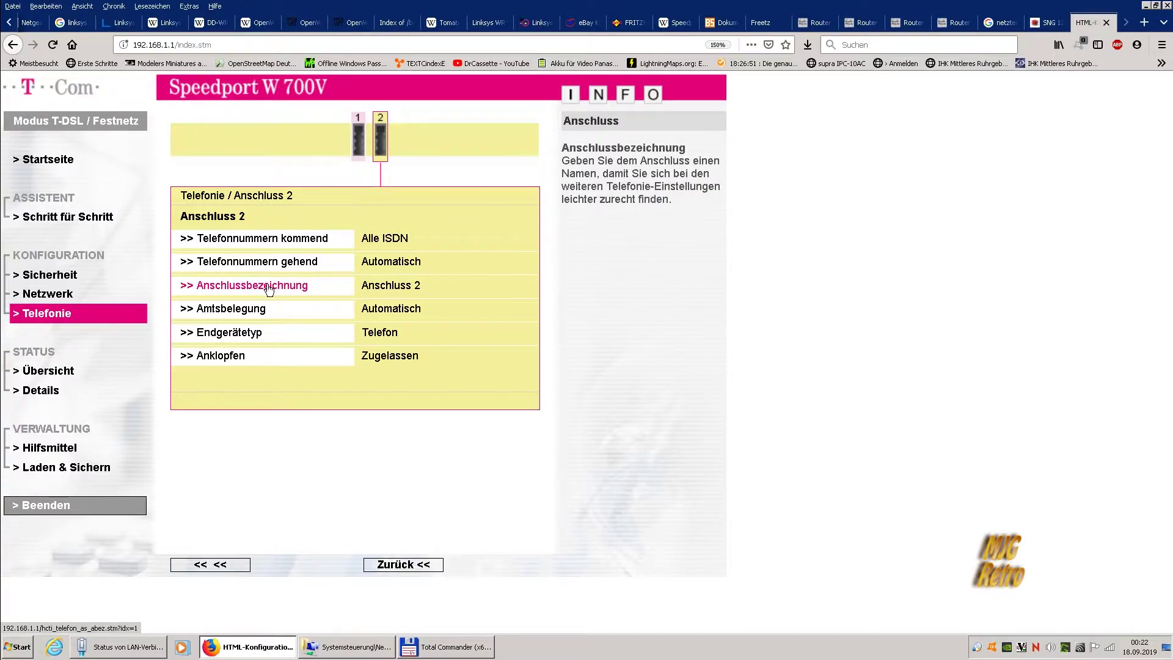
pyautogui.click(269, 288)
pyautogui.click(118, 313)
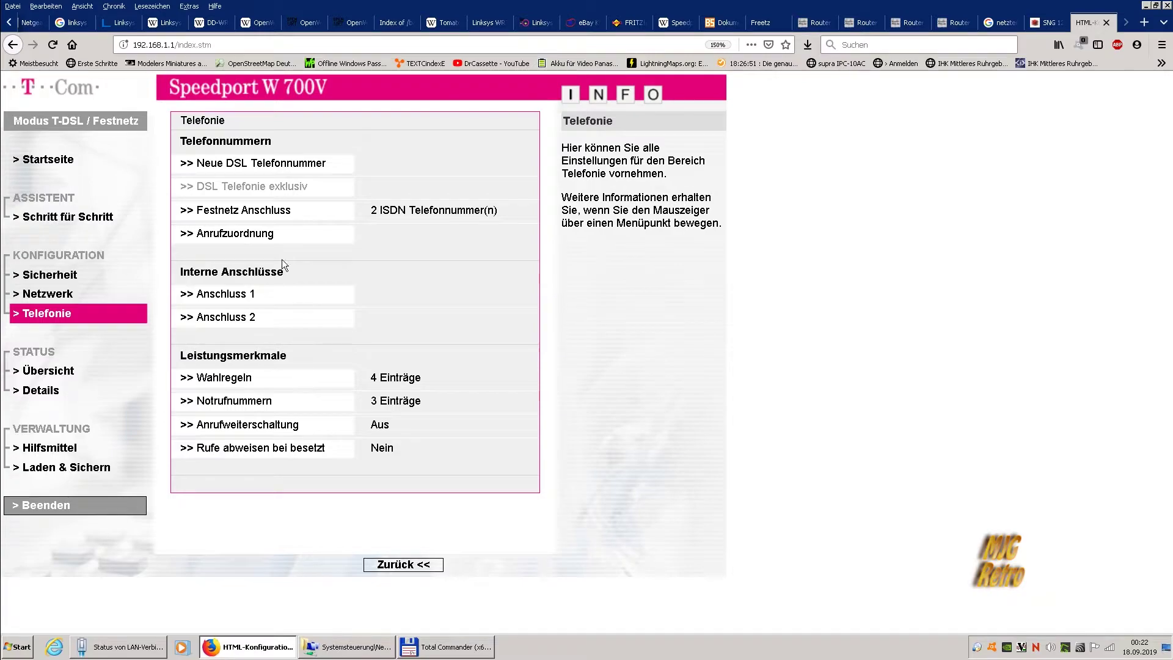
# In the Anrufzuordnung, enable ISDN2 for Anschluss 2 and disable Alle ISDN for both connections
pyautogui.click(237, 242)
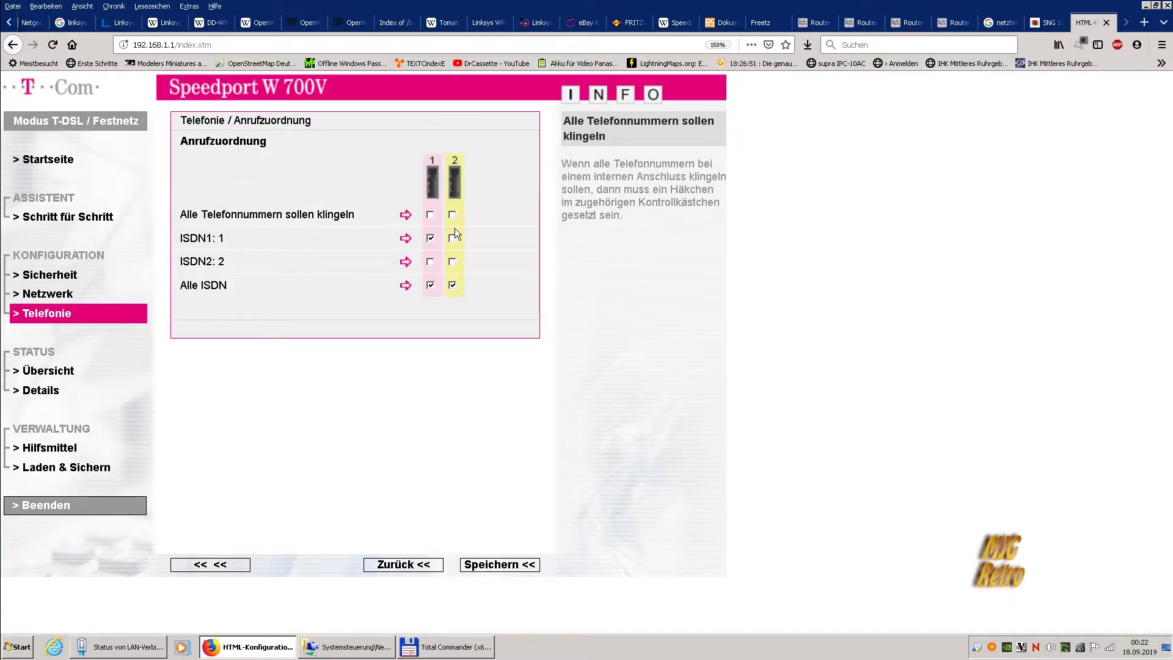
pyautogui.click(453, 263)
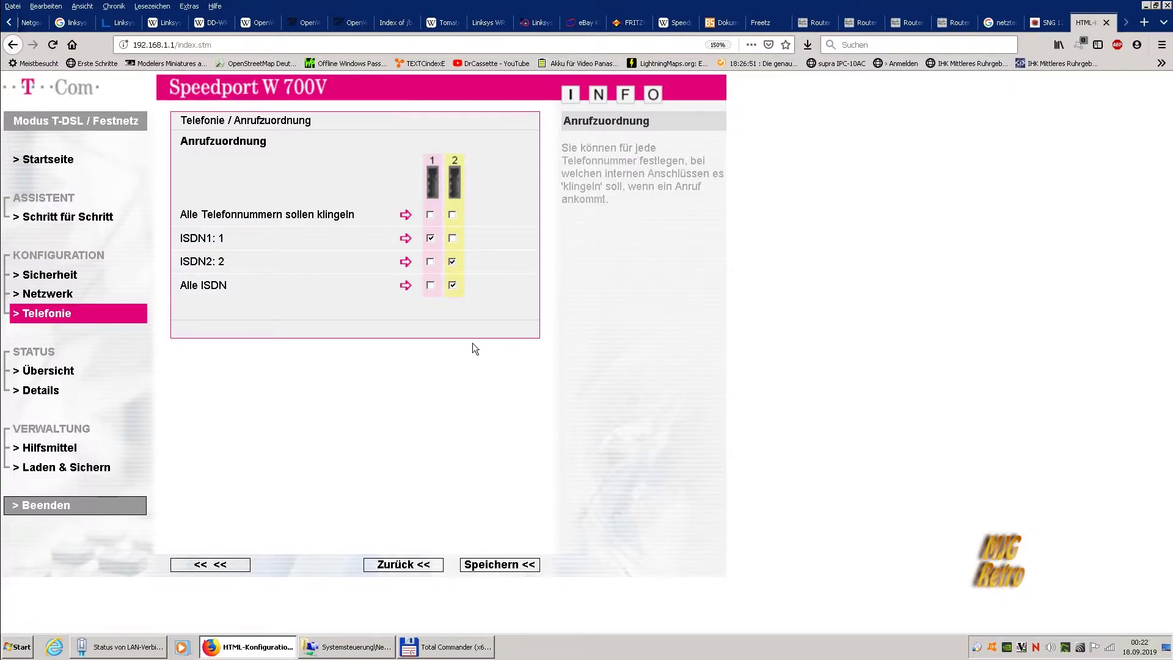
pyautogui.click(455, 287)
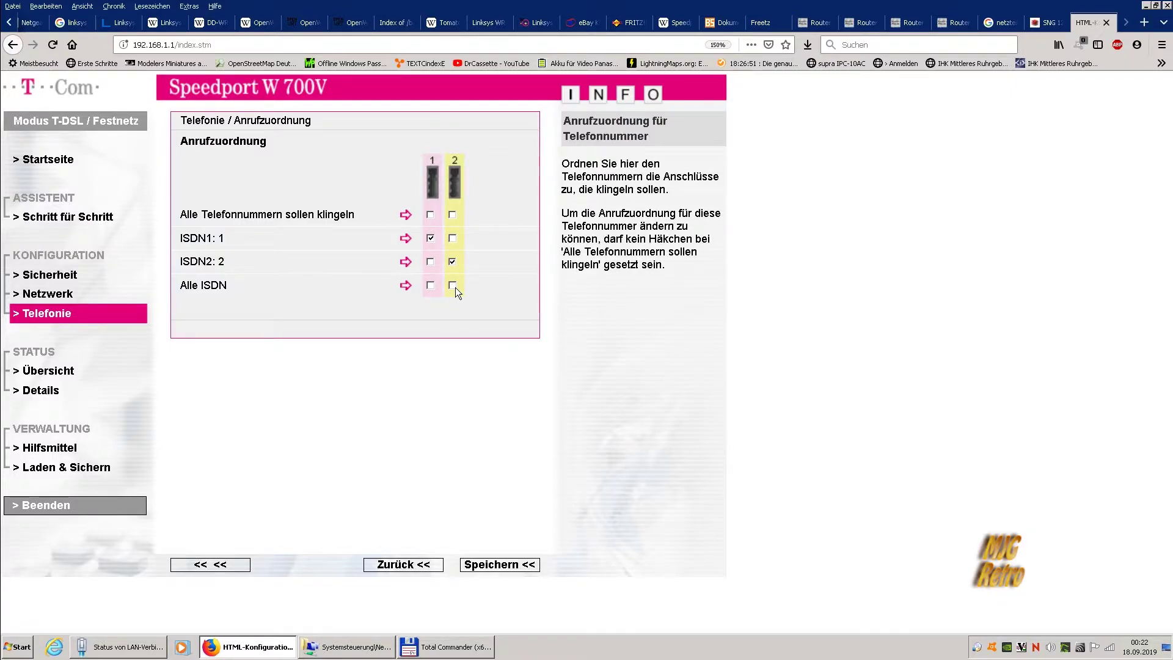
# Temporarily enable Alle Telefonnummern sollen klingeln for Anschluss 1 and 2, and disable it again for both
pyautogui.click(430, 214)
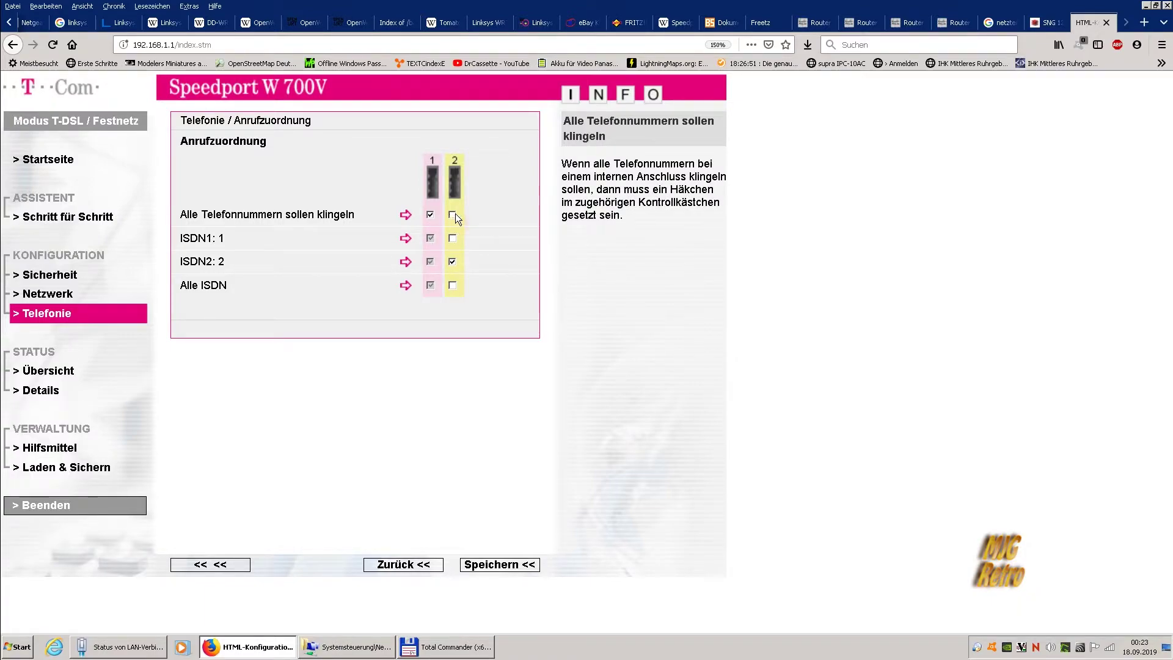
pyautogui.click(453, 214)
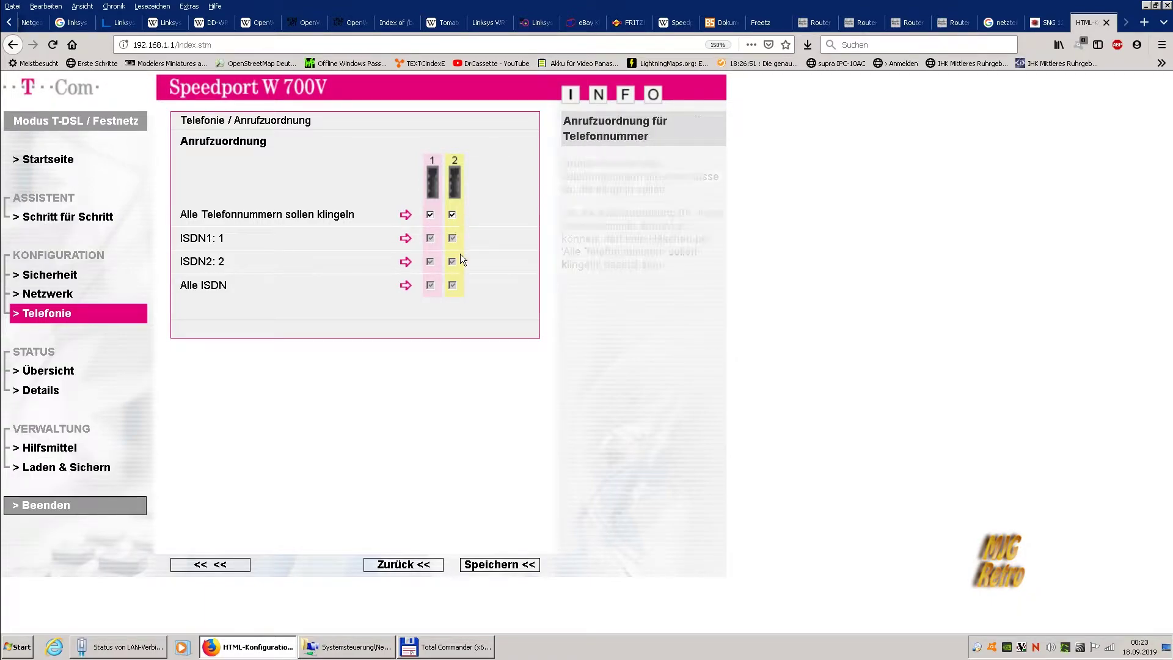
pyautogui.click(430, 215)
pyautogui.click(451, 215)
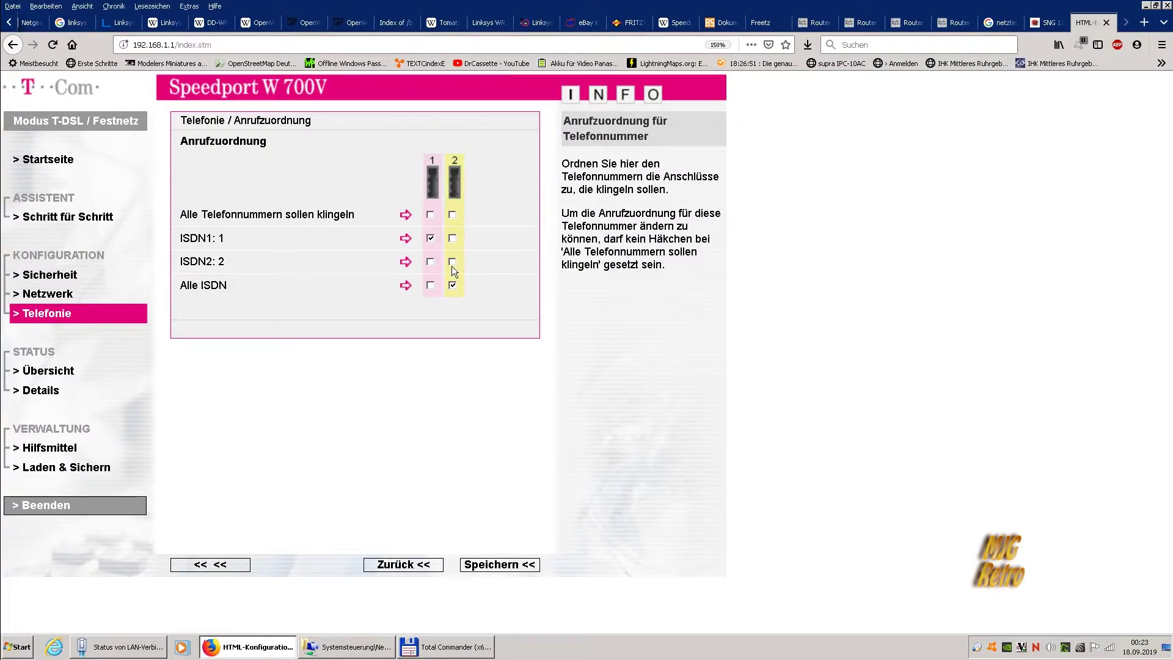
# Assign ISDN2 to Anschluss 2 again and save the Anrufzuordnung
pyautogui.click(452, 263)
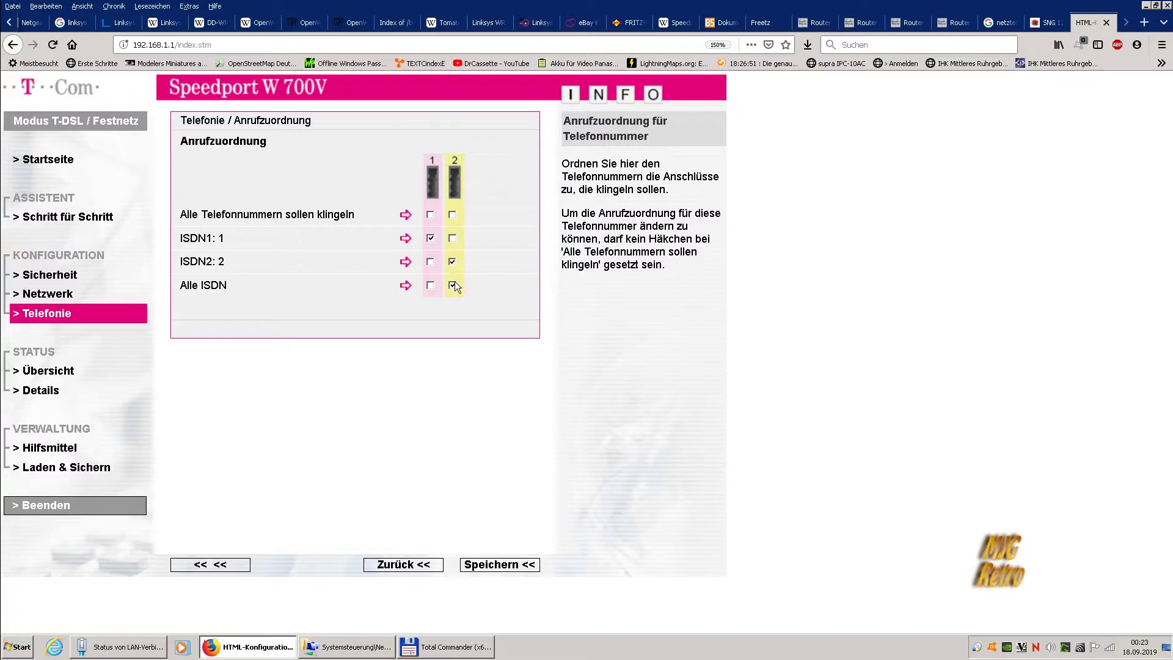
pyautogui.click(487, 566)
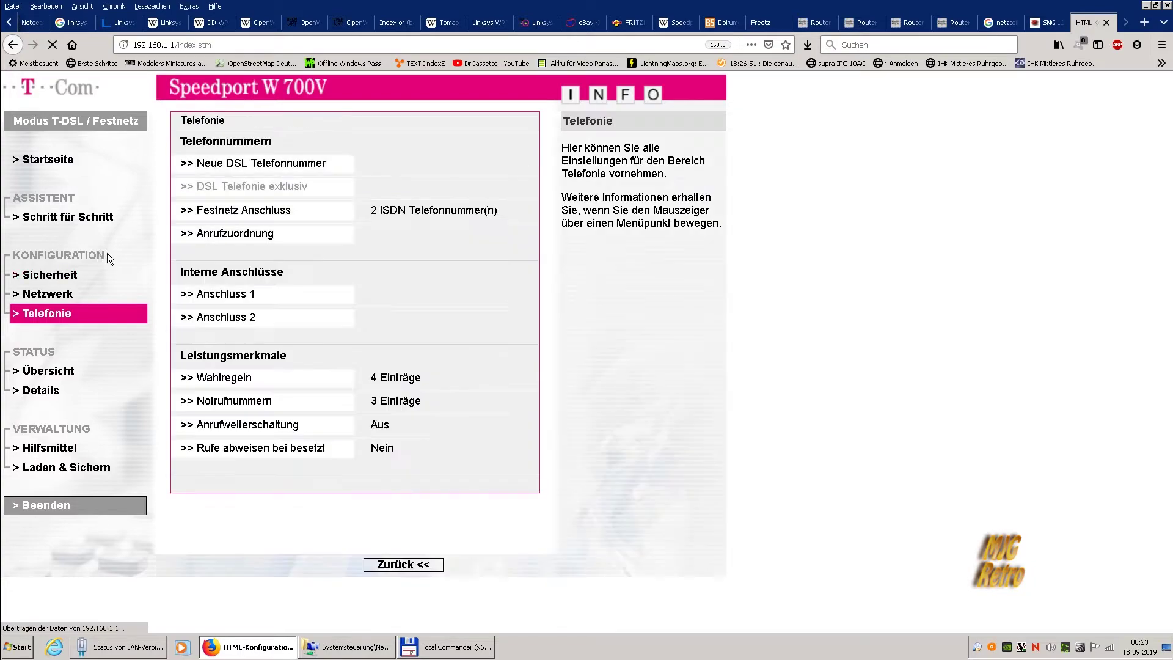
# Examine the Leistungsmerkmale pages for Wahlregeln, Notrufnummern and Anrufweiterschaltung without changing them
pyautogui.moveTo(221, 300)
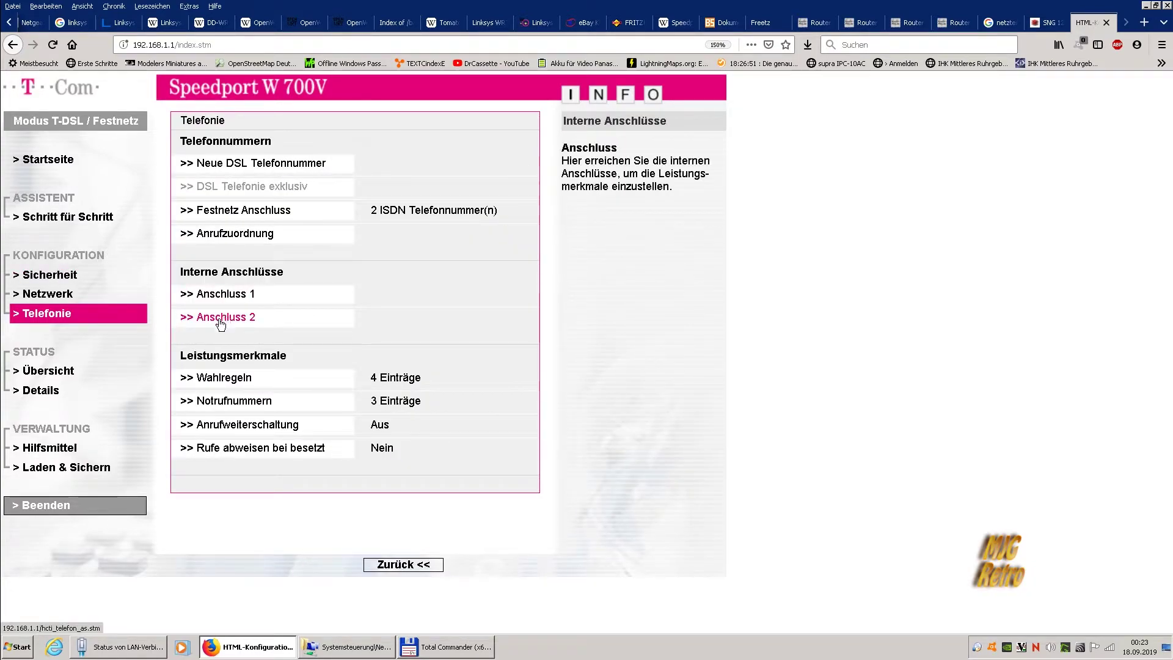
pyautogui.click(242, 381)
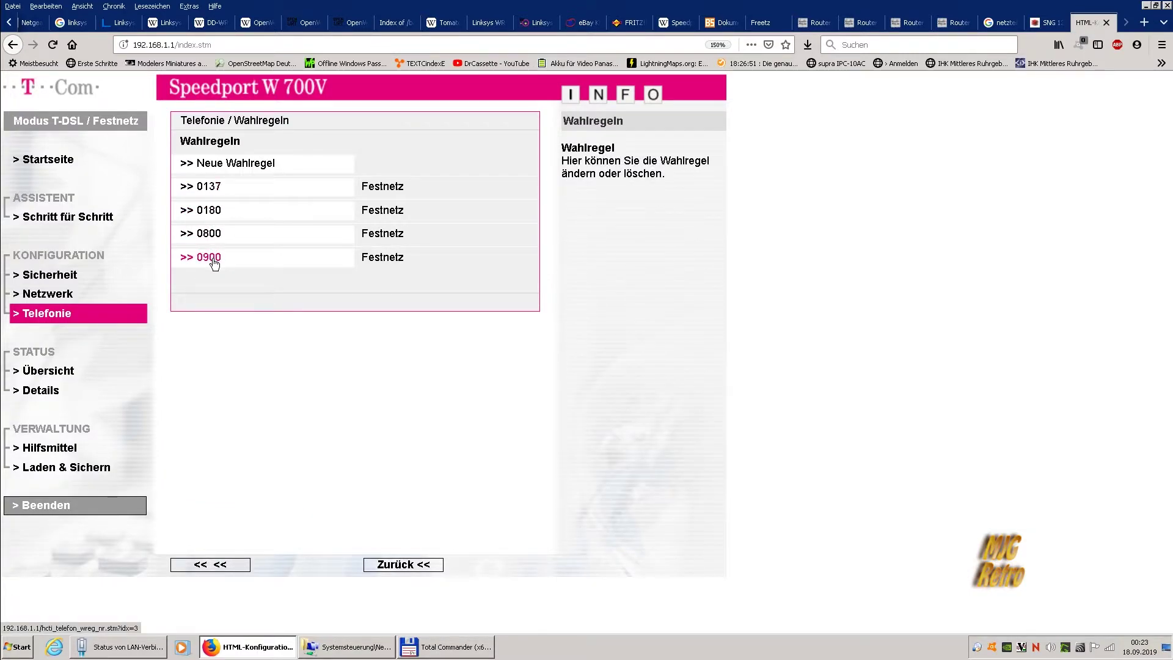
pyautogui.click(418, 569)
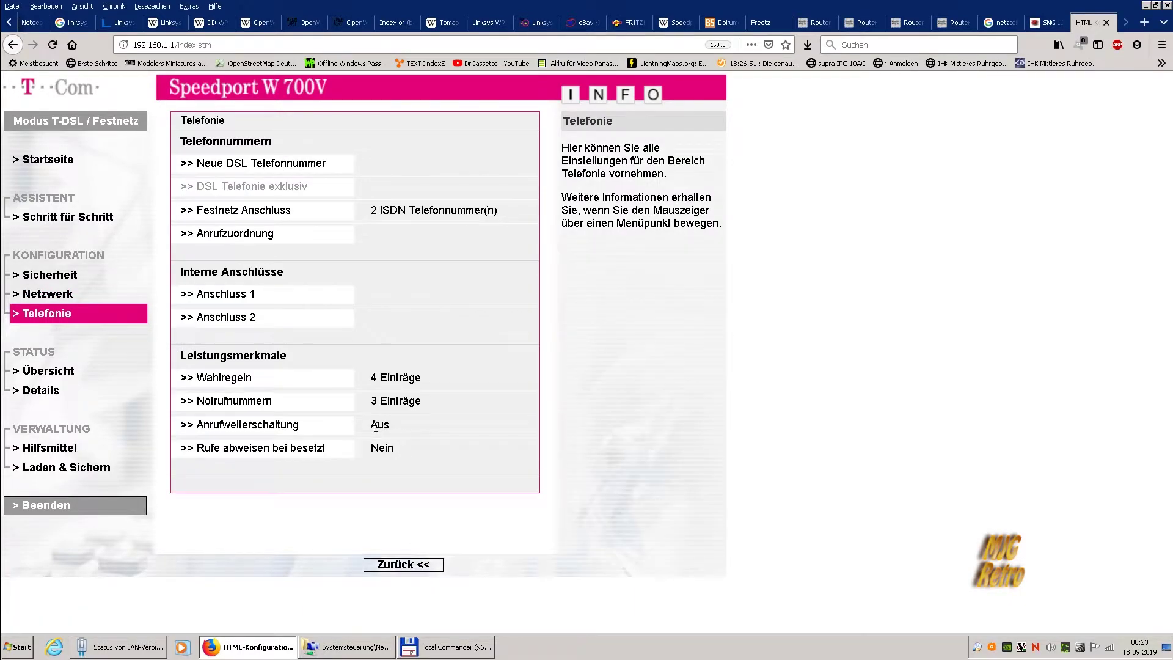
pyautogui.click(244, 403)
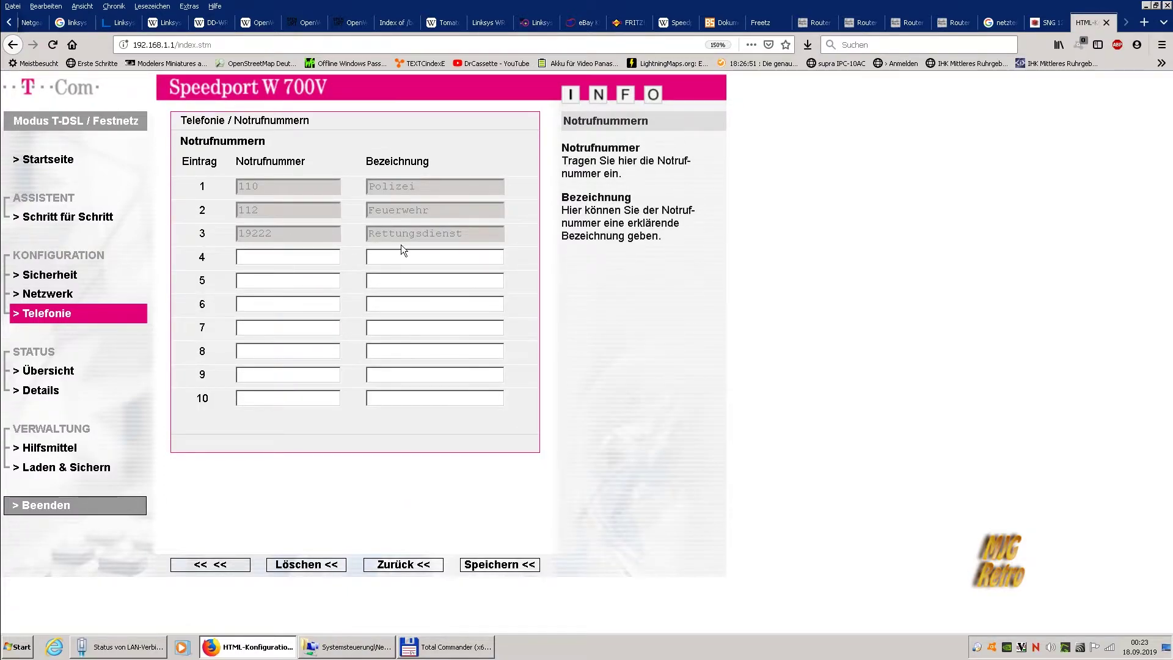
pyautogui.click(403, 565)
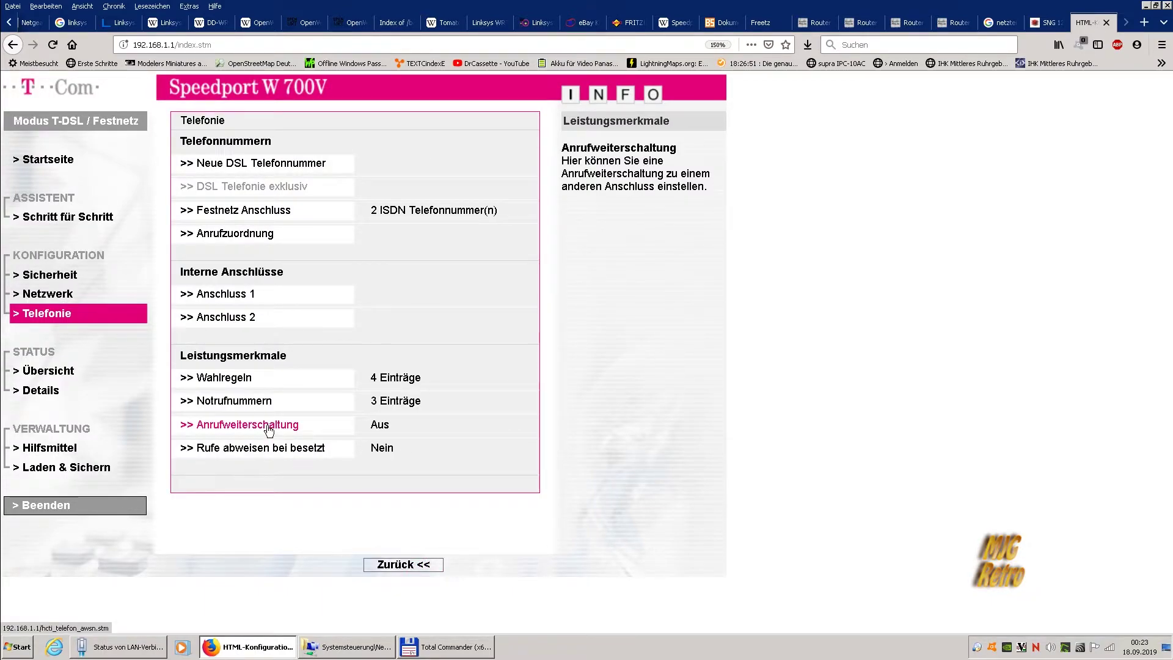
pyautogui.click(268, 426)
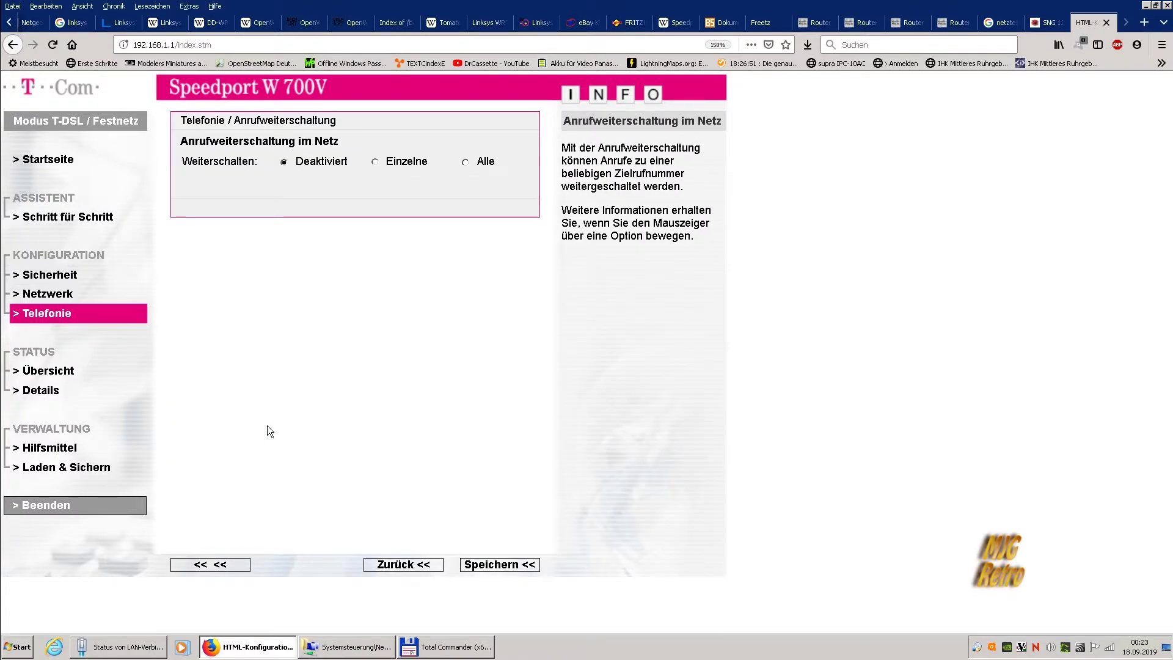
pyautogui.click(403, 564)
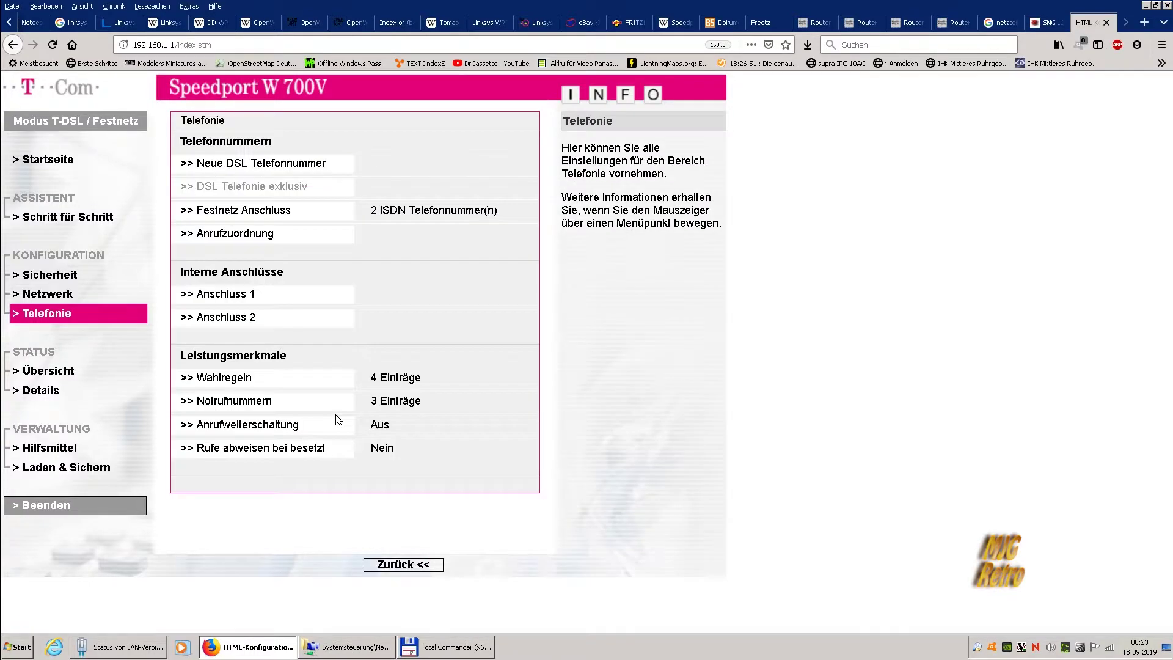
pyautogui.moveTo(257, 459)
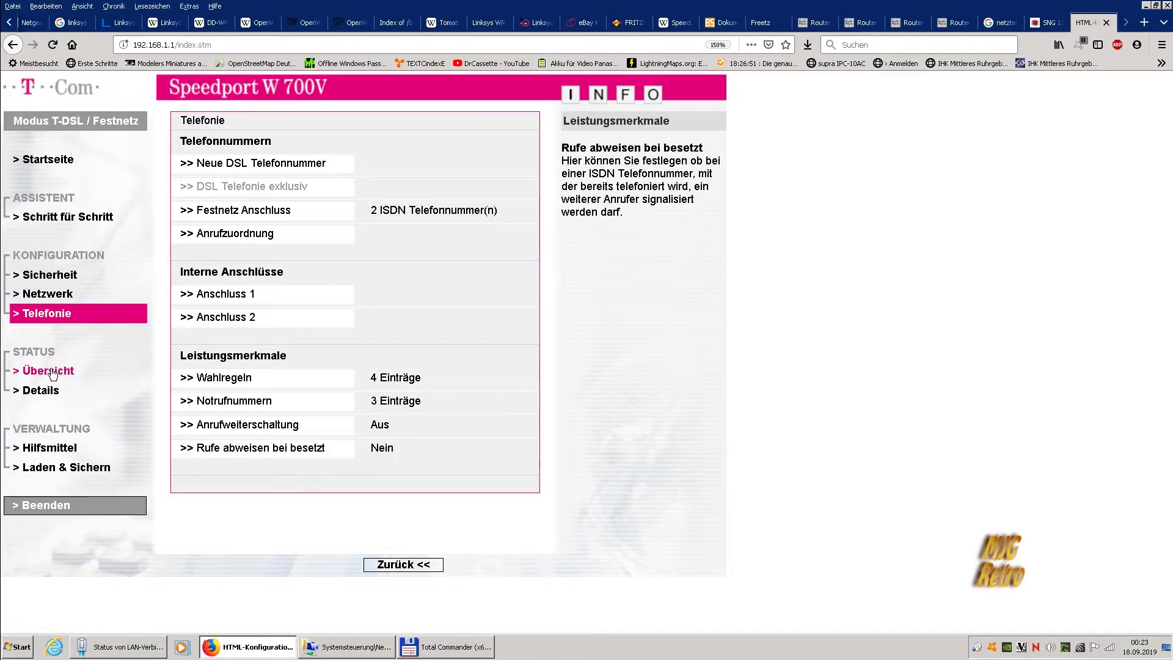
# Examine the router's Status-Übersicht and the Sicherheit and Netzwerk pages of the status details
pyautogui.click(141, 377)
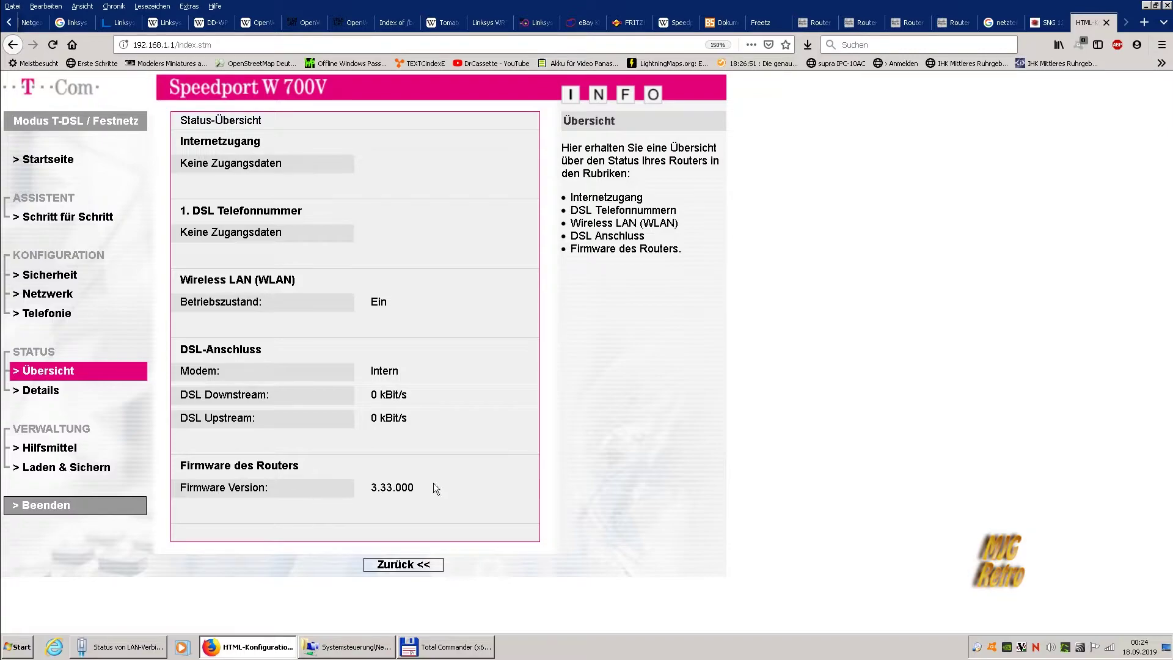
pyautogui.click(38, 391)
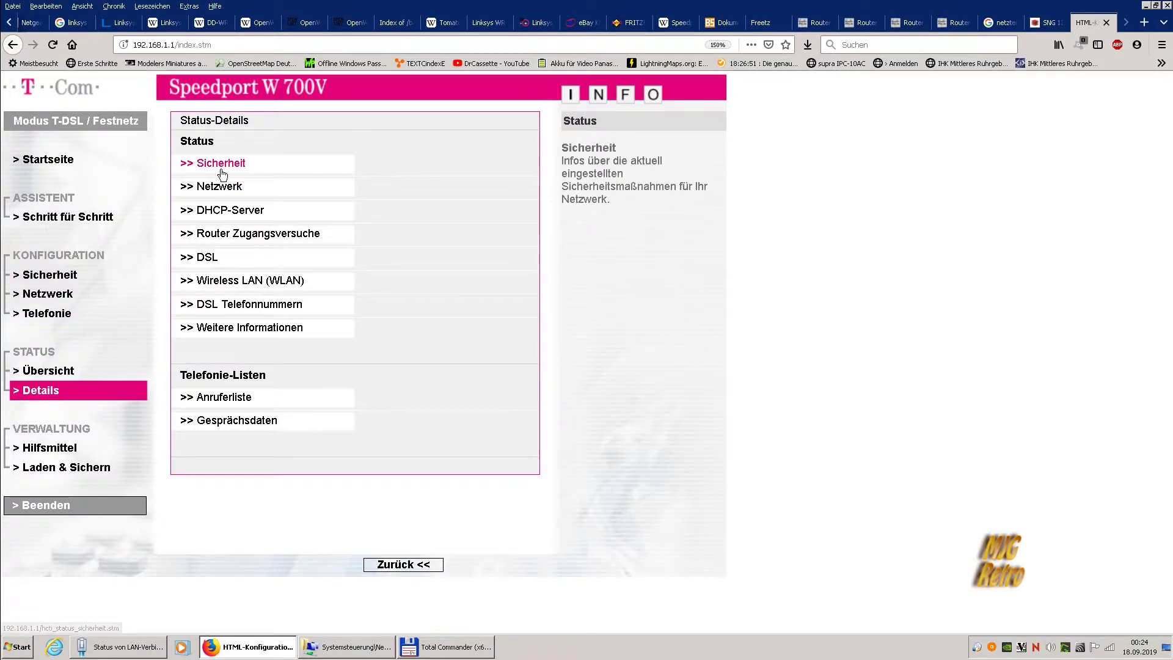
pyautogui.click(215, 166)
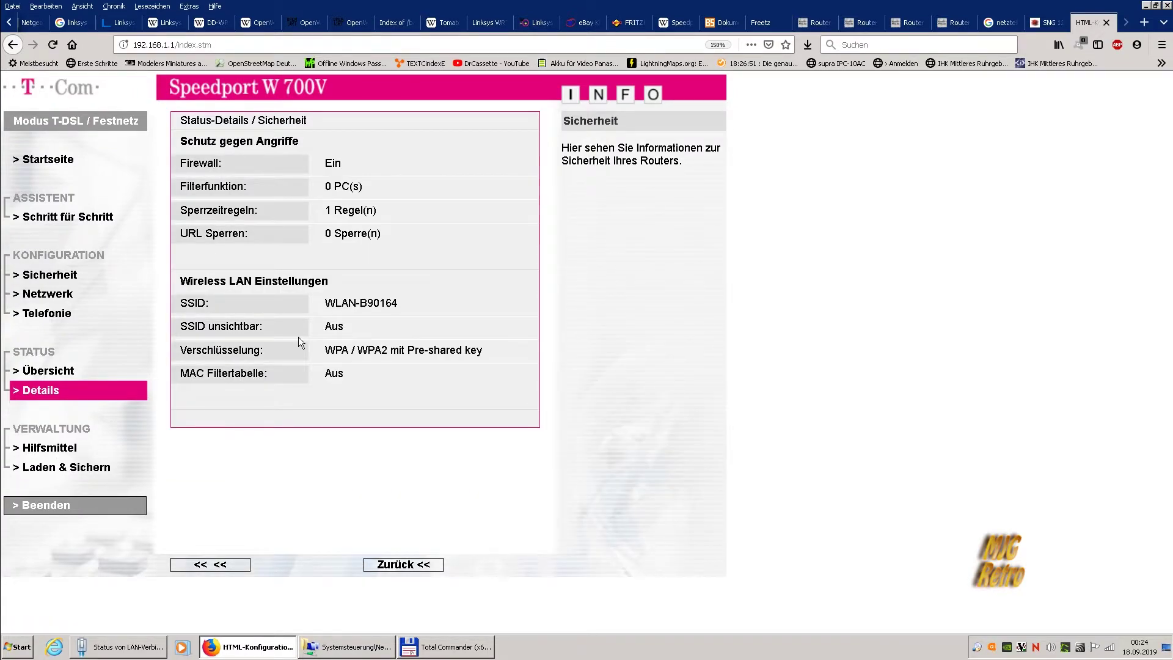
pyautogui.click(26, 394)
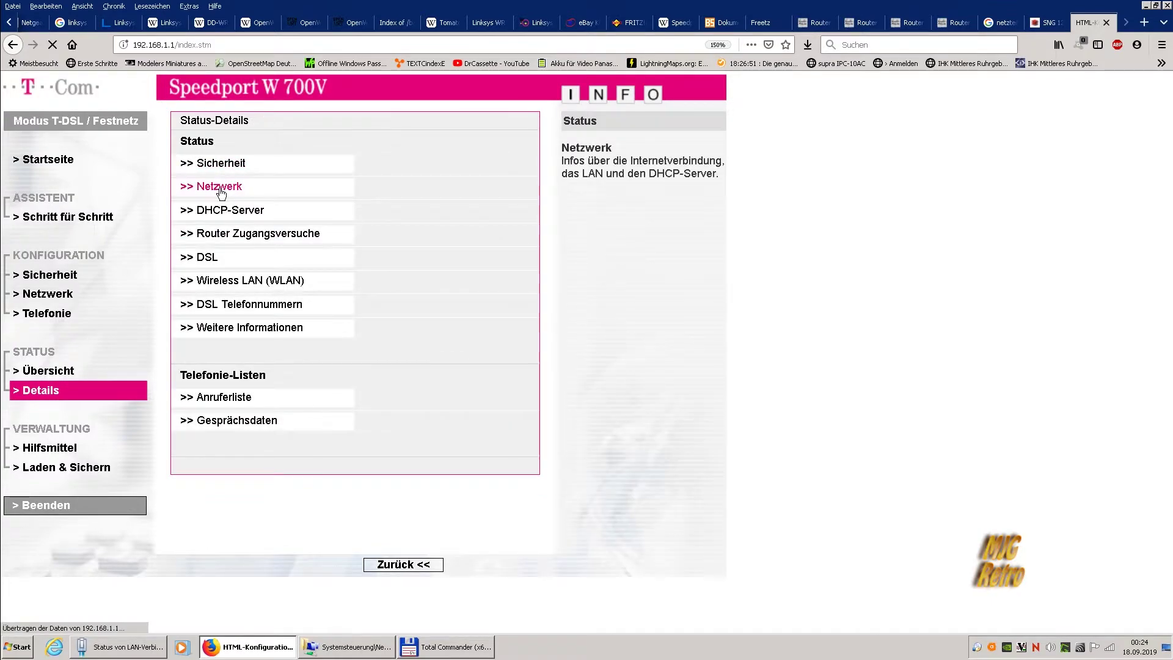
pyautogui.click(221, 192)
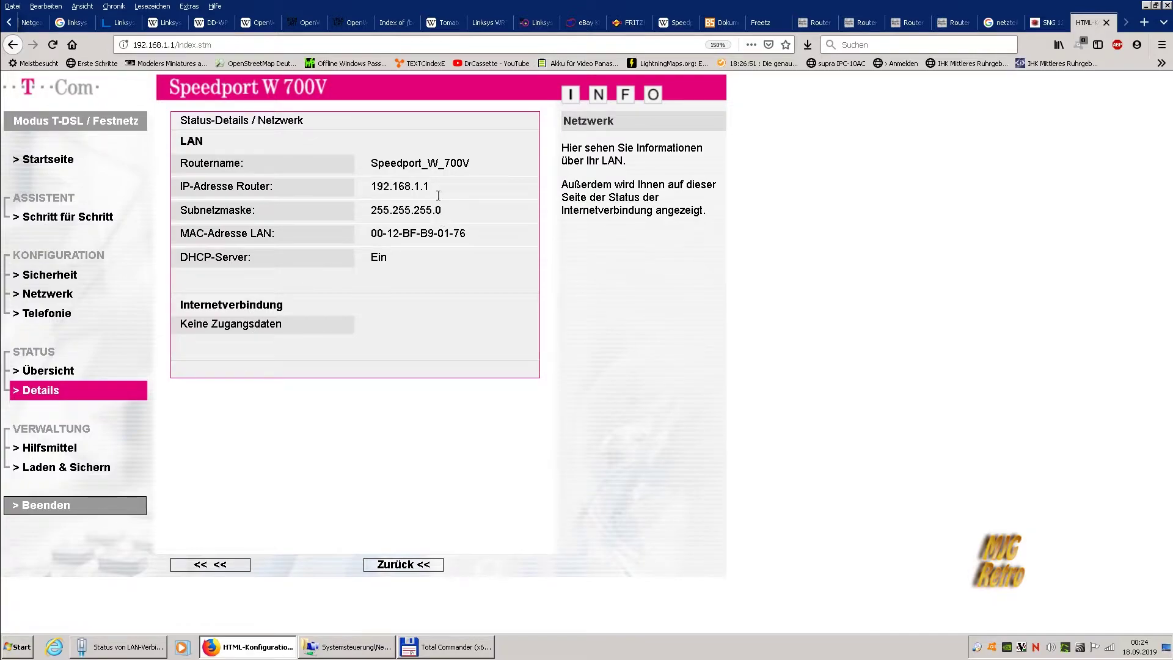
pyautogui.click(47, 392)
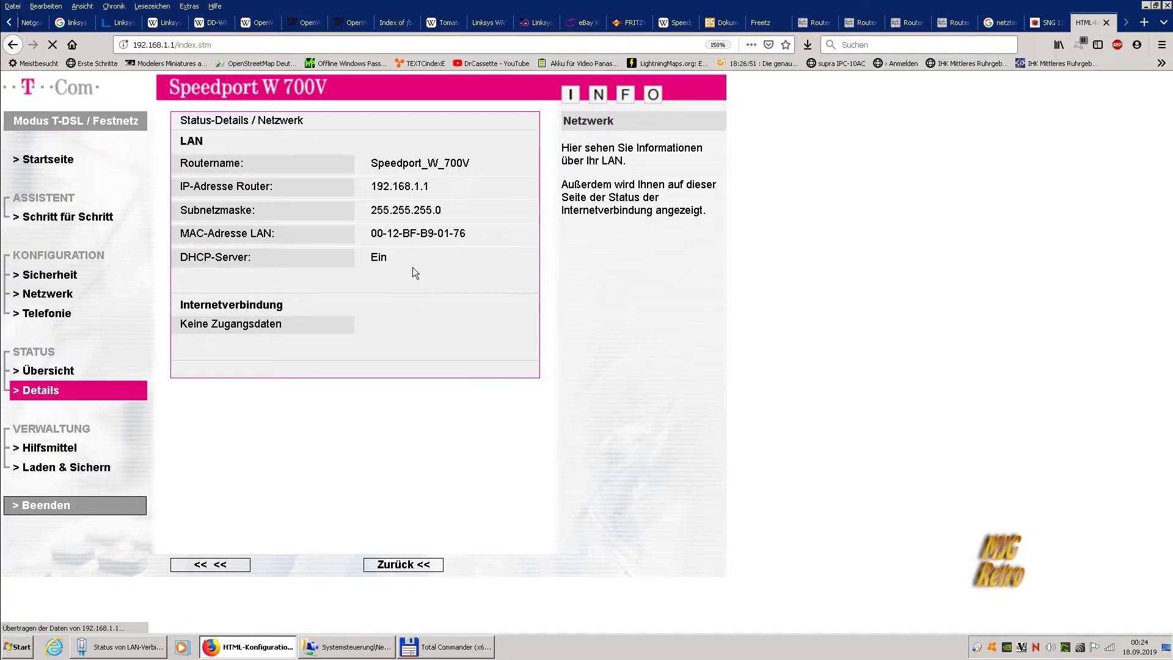
# Examine the Router Zugangsversuche log and the DSL connection data in the status details
pyautogui.click(220, 239)
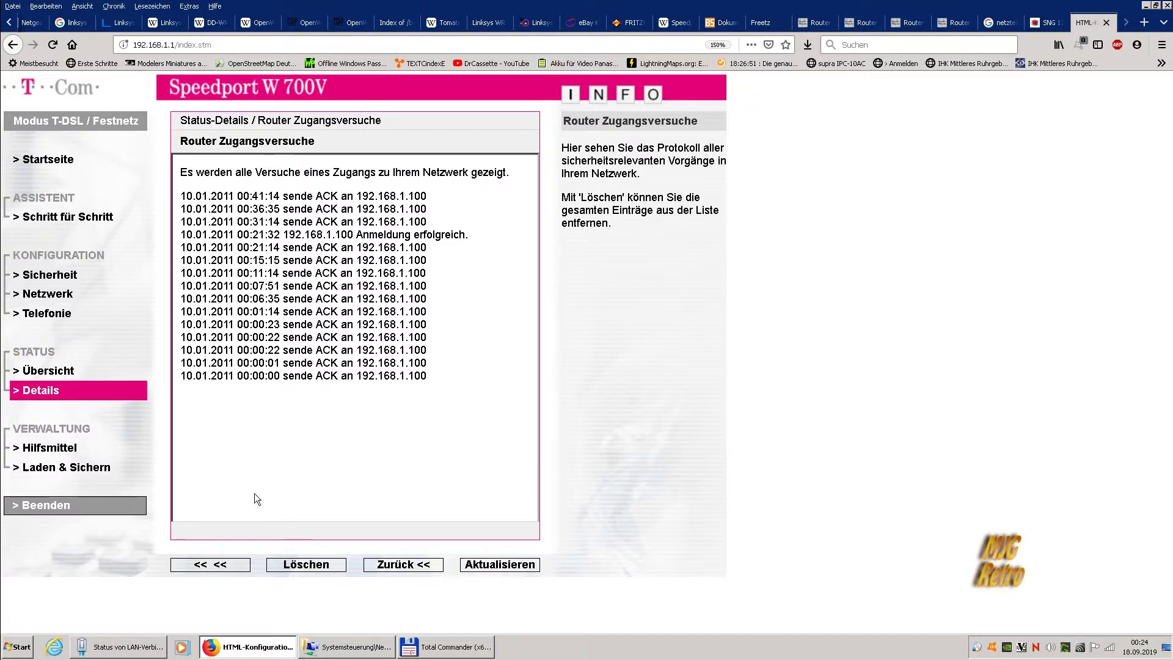
pyautogui.click(78, 392)
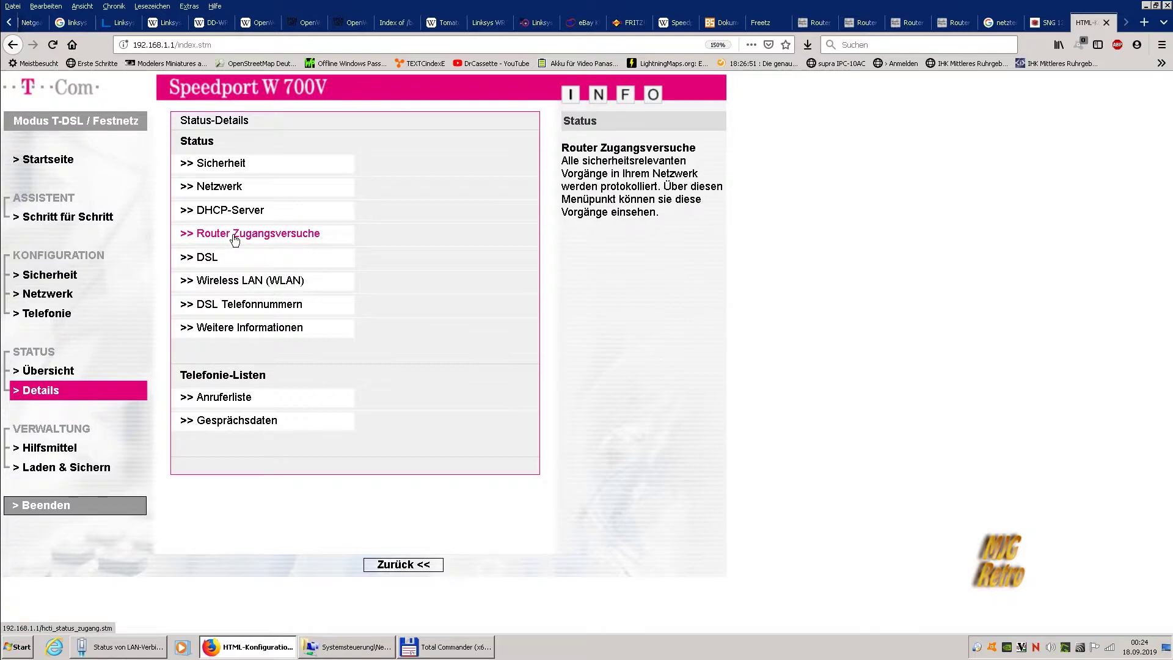
pyautogui.click(215, 262)
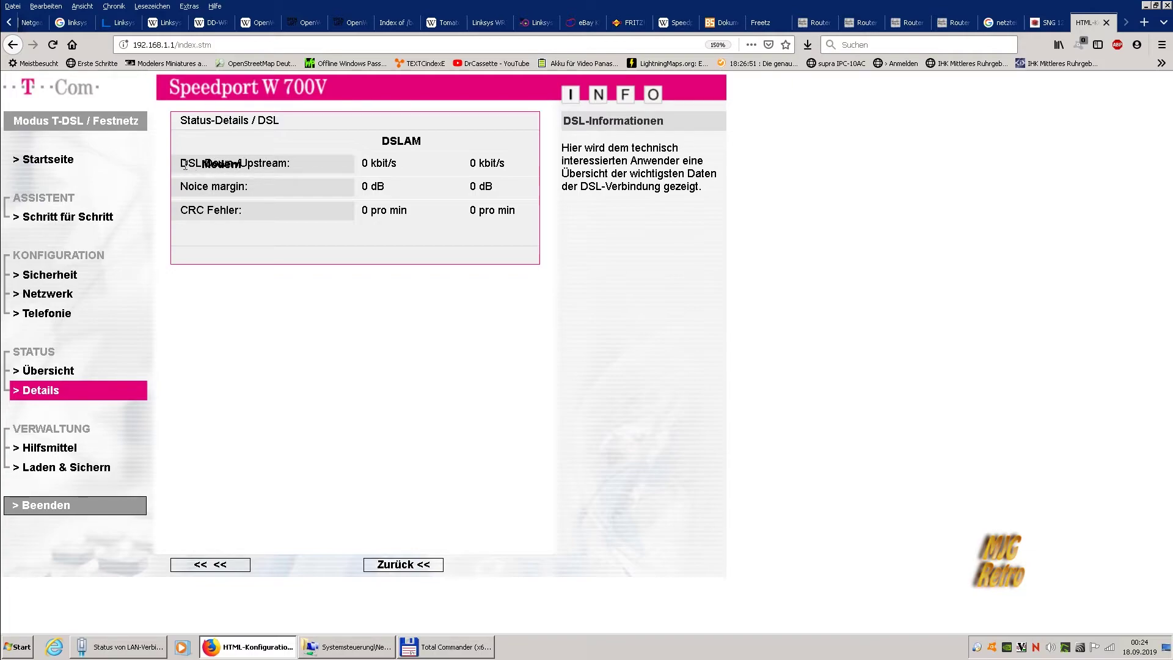
pyautogui.moveTo(184, 165); pyautogui.dragTo(286, 167)
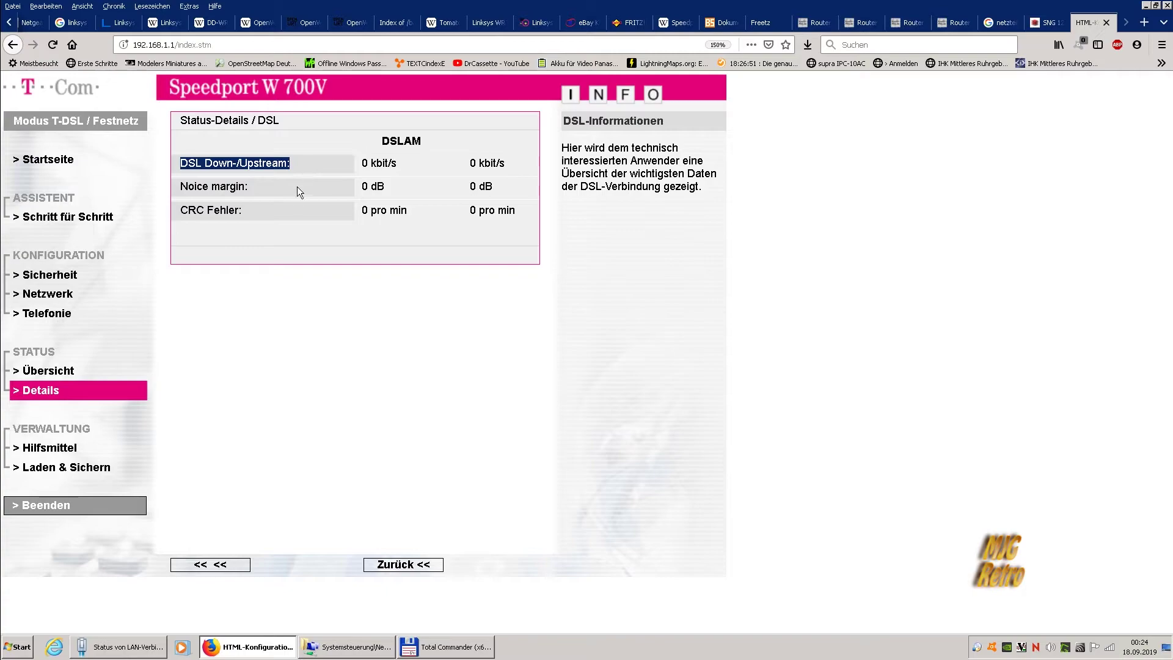
pyautogui.click(67, 393)
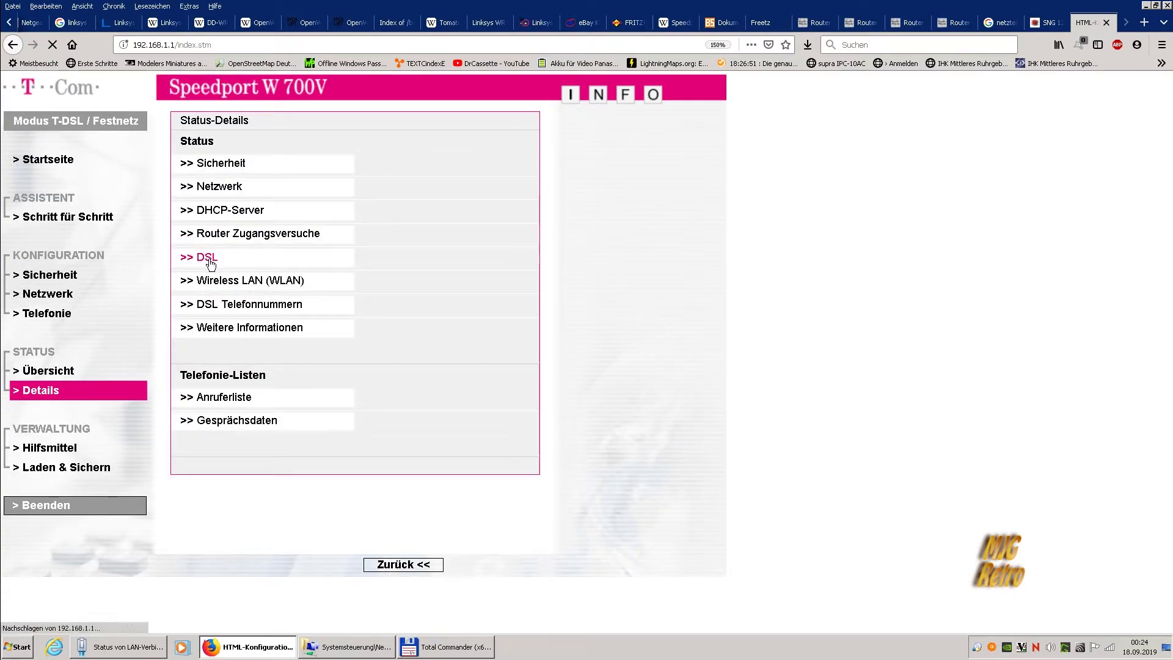
pyautogui.click(209, 259)
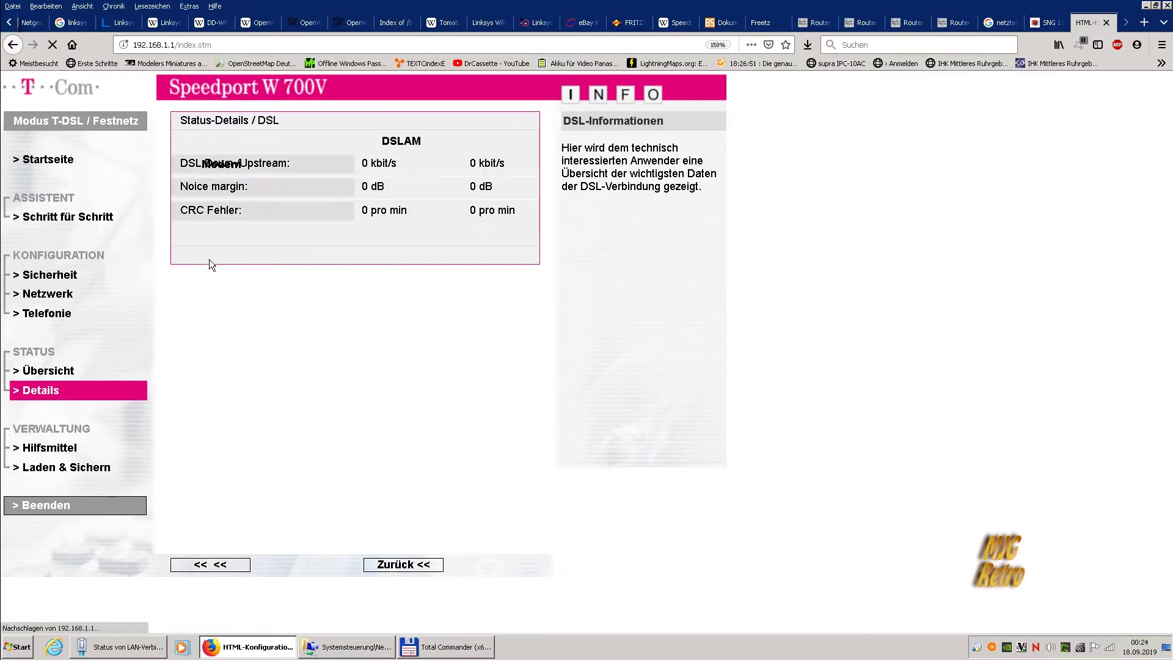
pyautogui.click(54, 393)
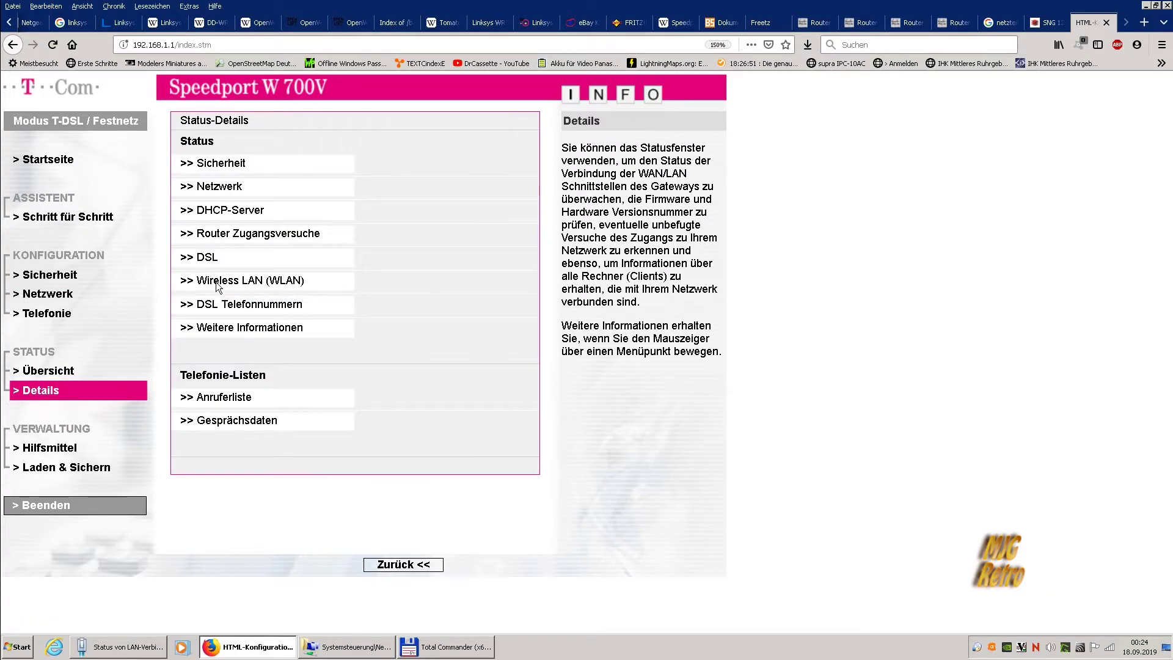
# Examine the Wireless LAN (WLAN), DSL Telefonnummern and Weitere Informationen pages of the status details
pyautogui.click(215, 281)
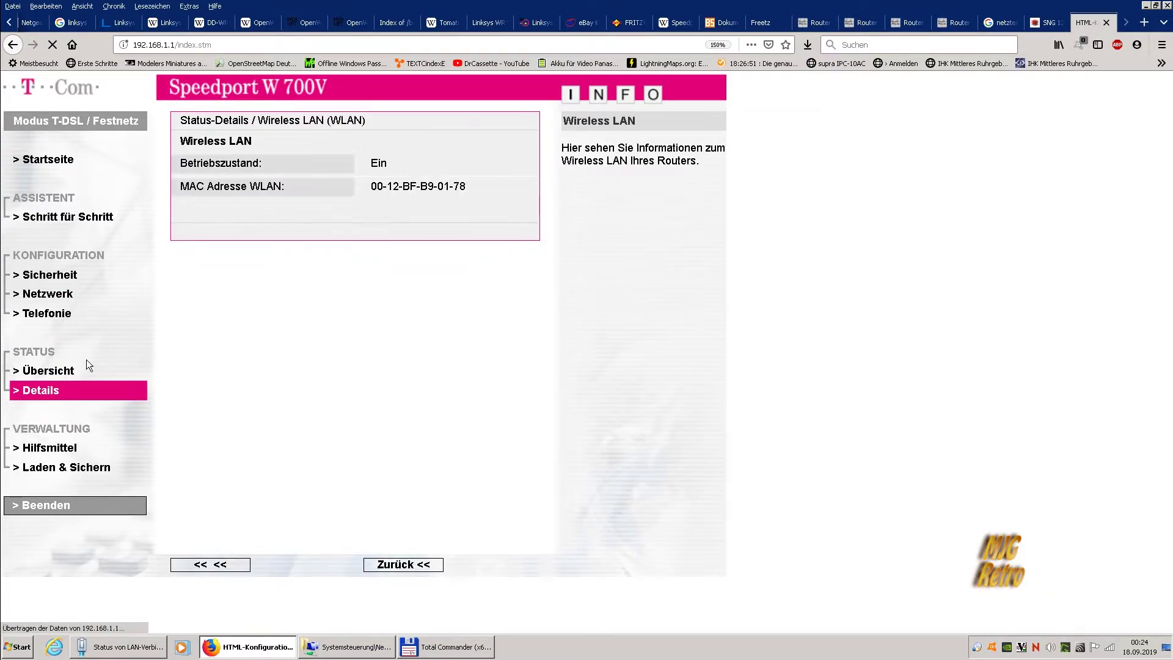
pyautogui.click(75, 389)
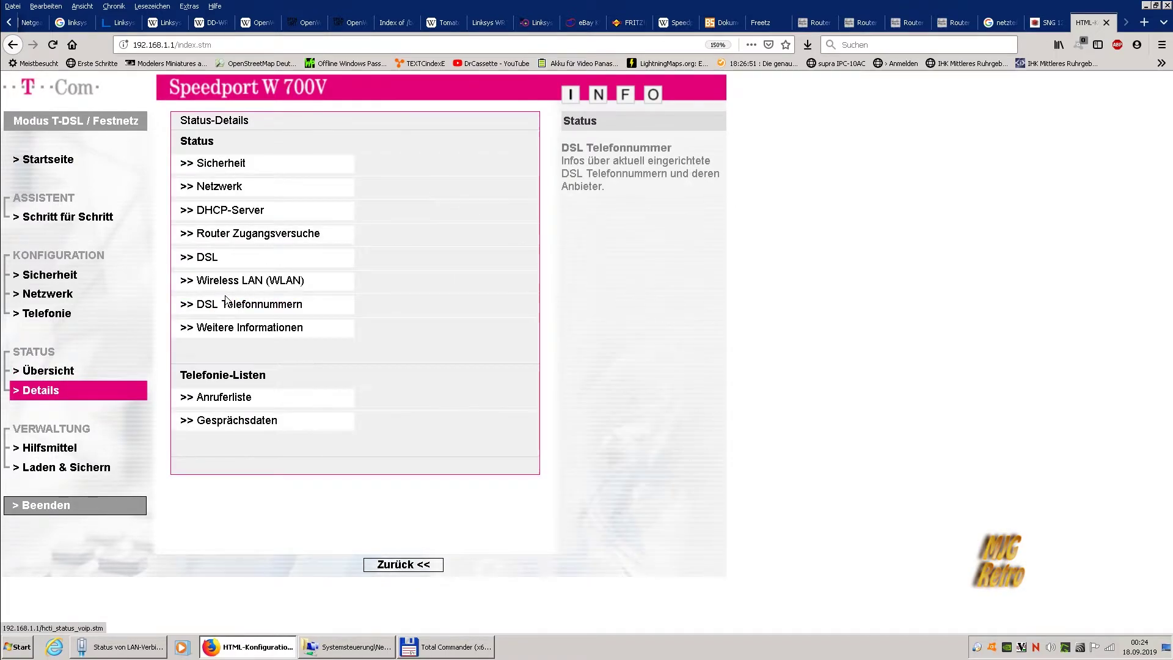
pyautogui.click(224, 299)
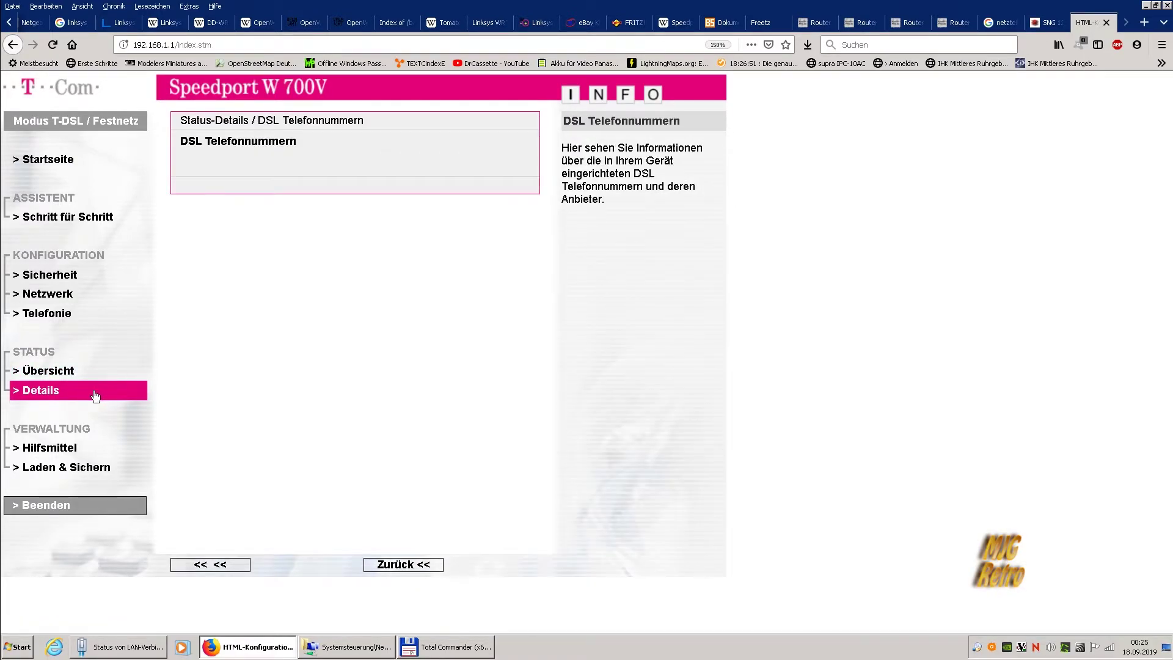
pyautogui.click(95, 395)
pyautogui.click(236, 326)
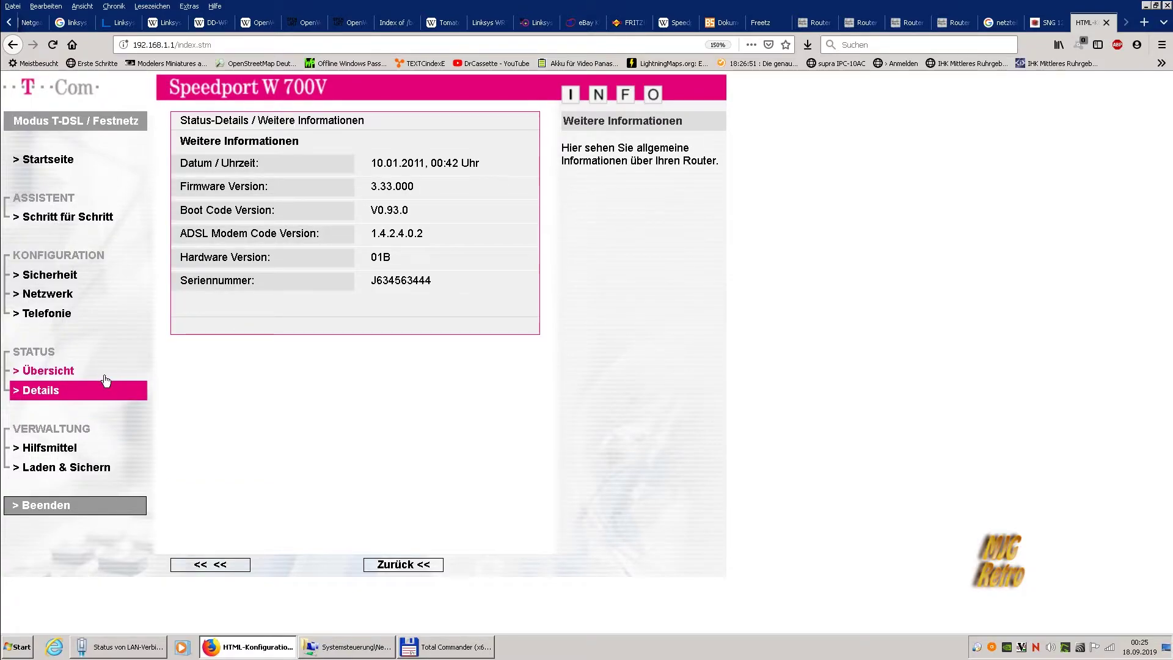
# Examine the Anruferliste and Gesprächsdaten telephony lists in the status details
pyautogui.click(46, 392)
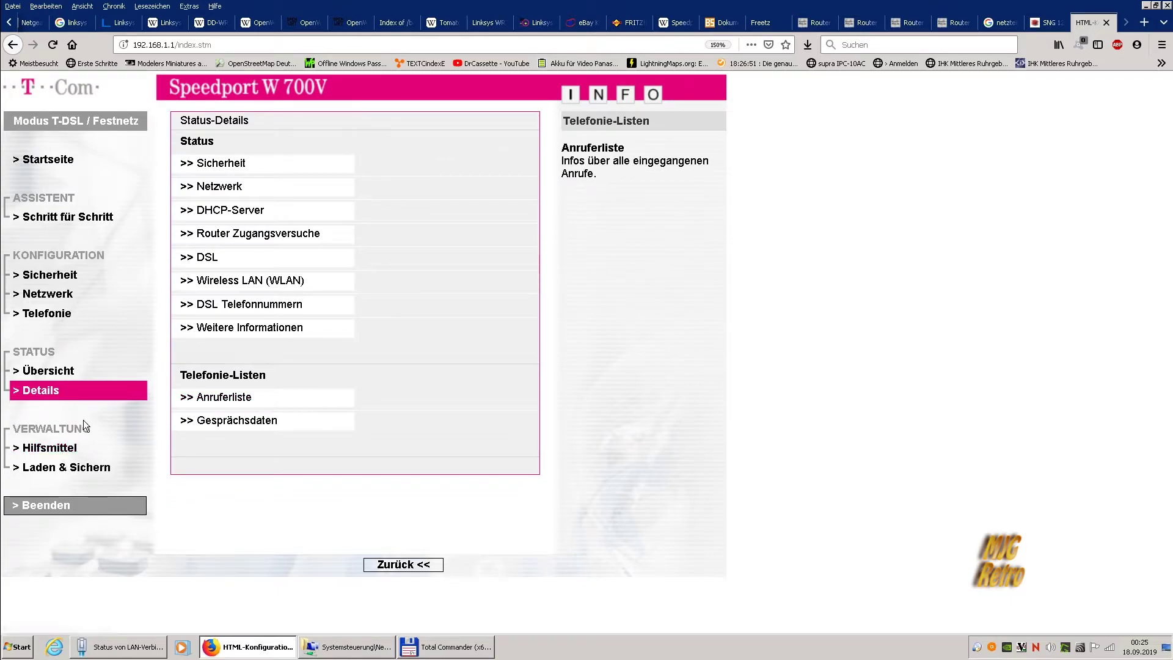
pyautogui.click(221, 399)
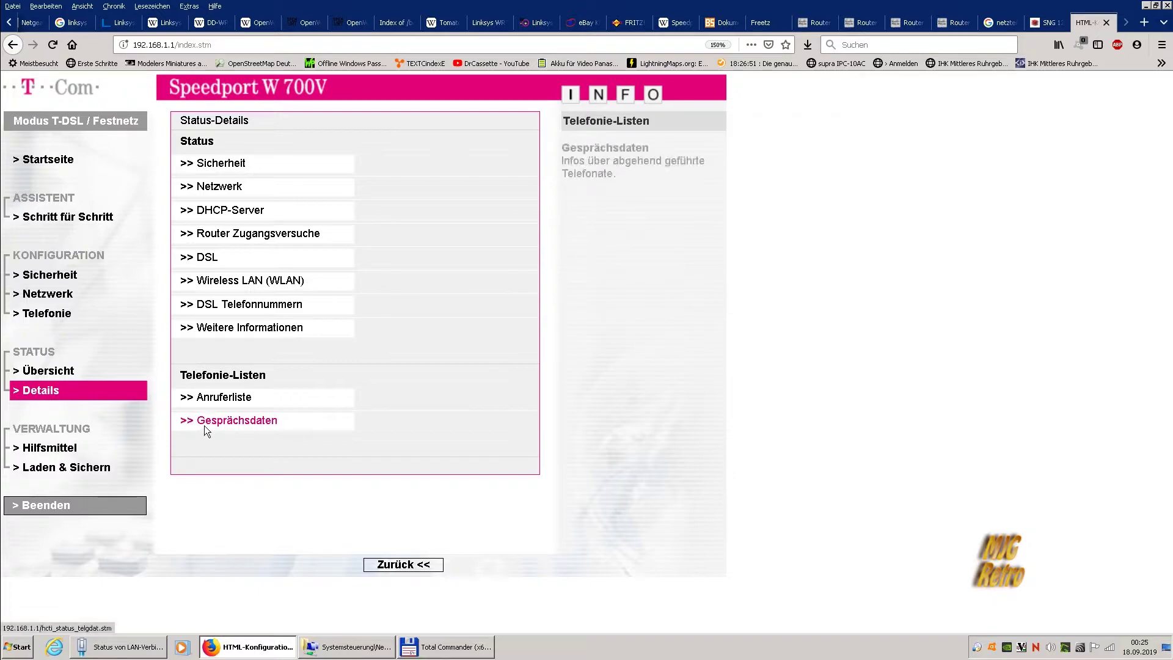
pyautogui.click(186, 426)
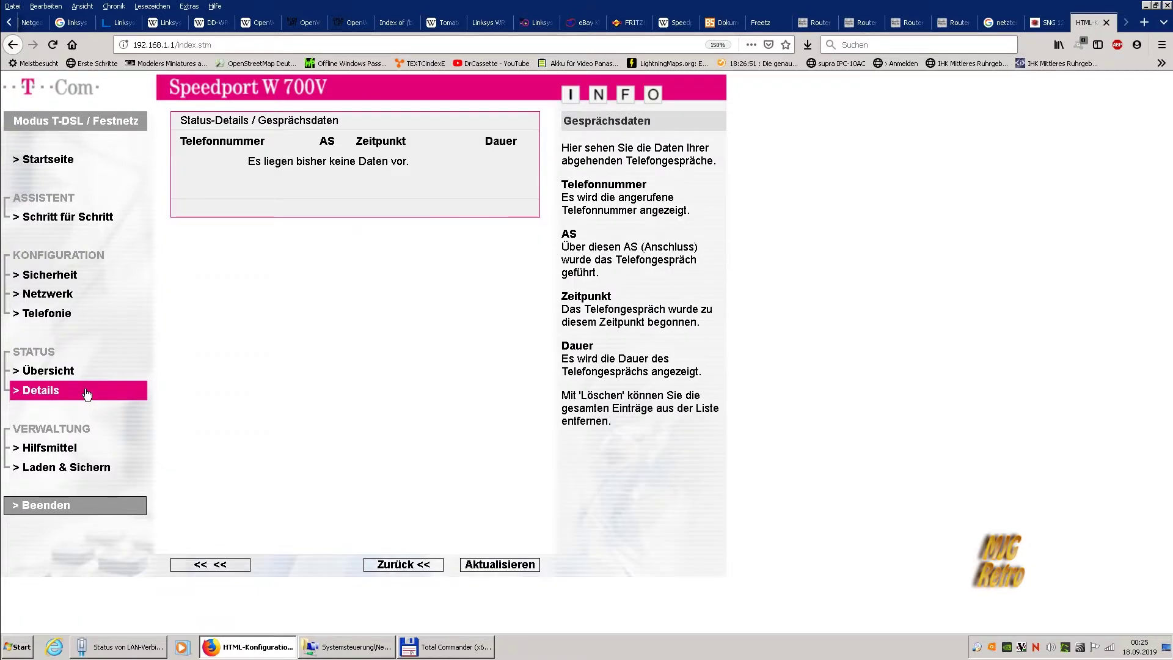
pyautogui.click(87, 394)
# Try setting the Festnetz Anschluss to T-Net Anschluss with automatic detection switched on, and leave the page without saving
pyautogui.click(53, 315)
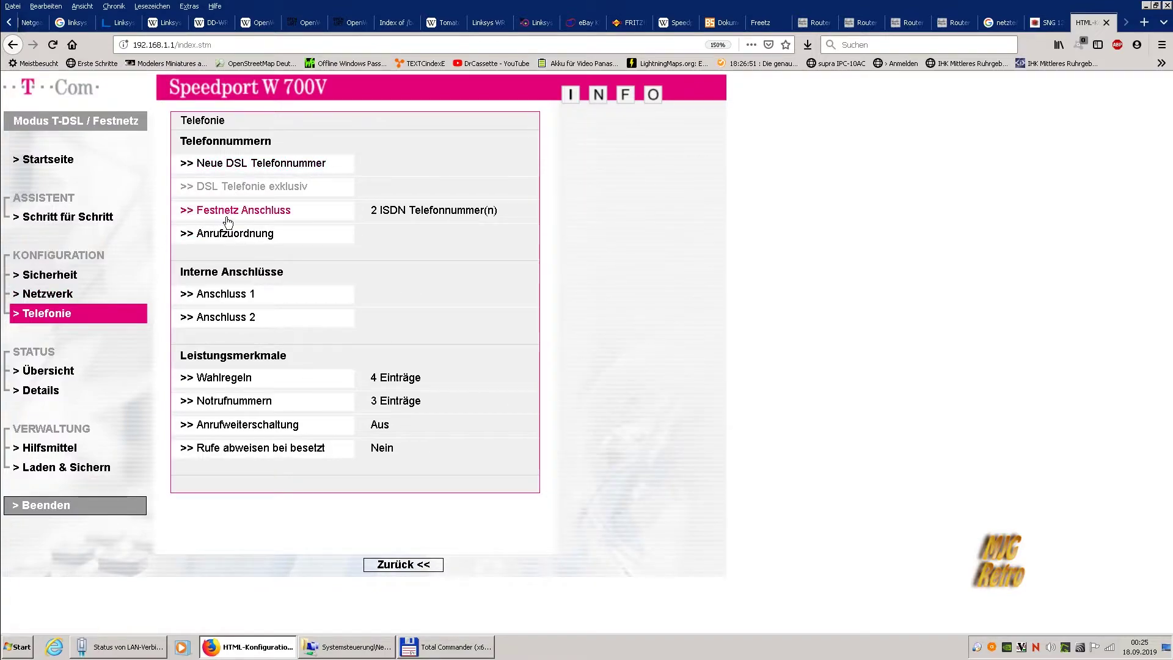
pyautogui.click(227, 218)
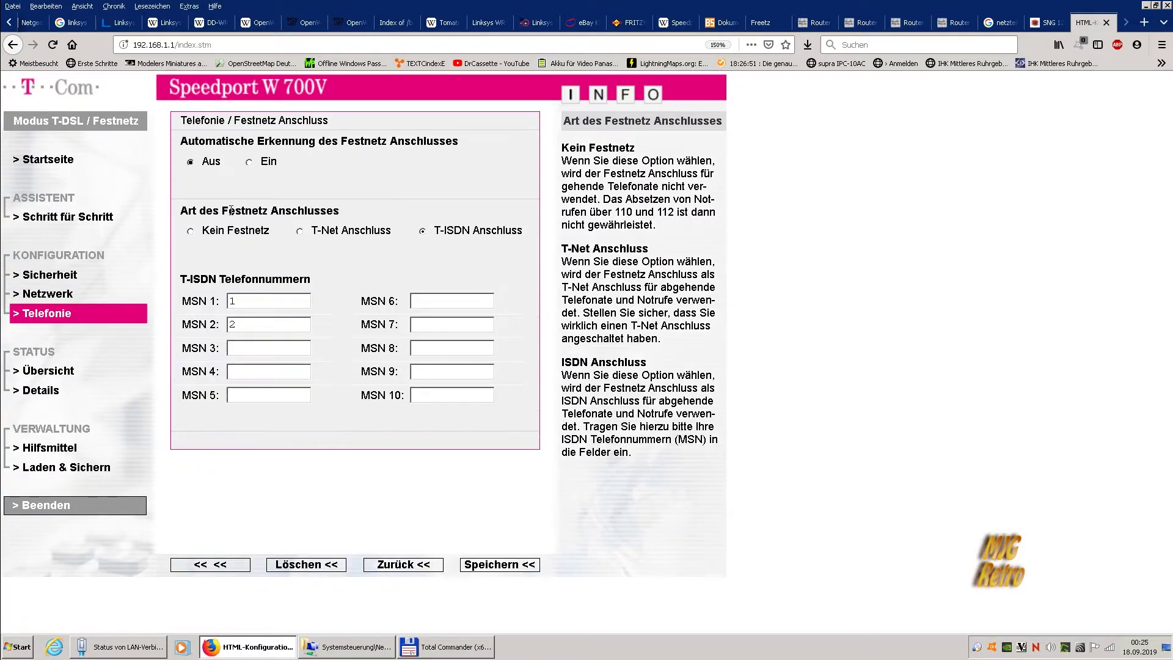
pyautogui.moveTo(303, 233)
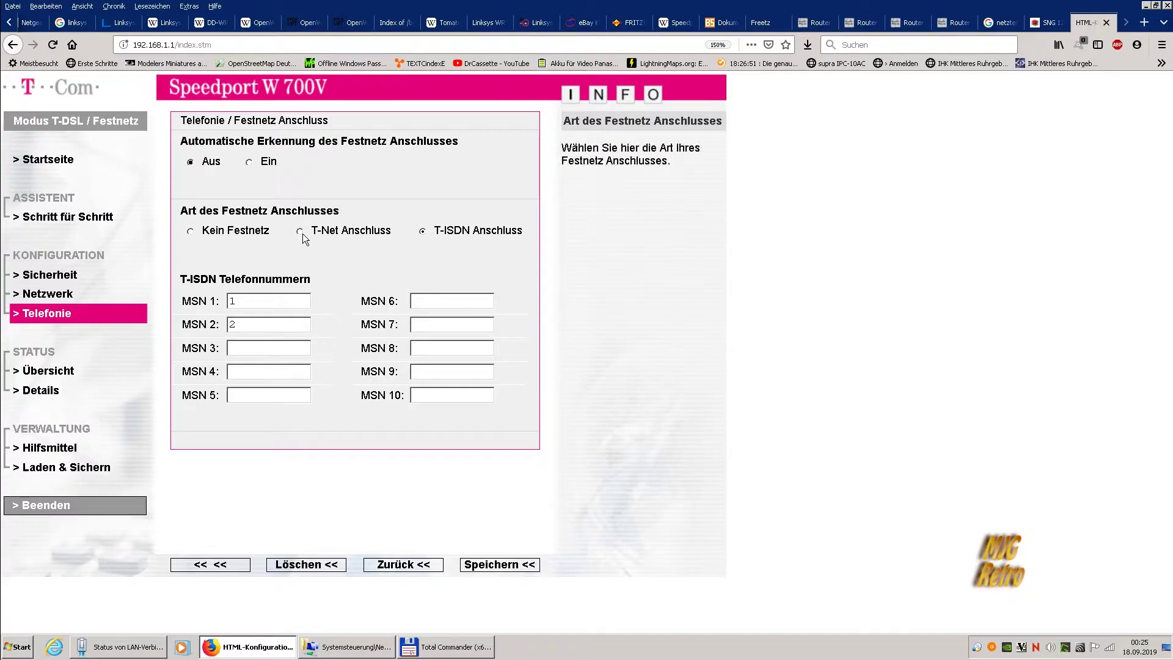
pyautogui.click(300, 231)
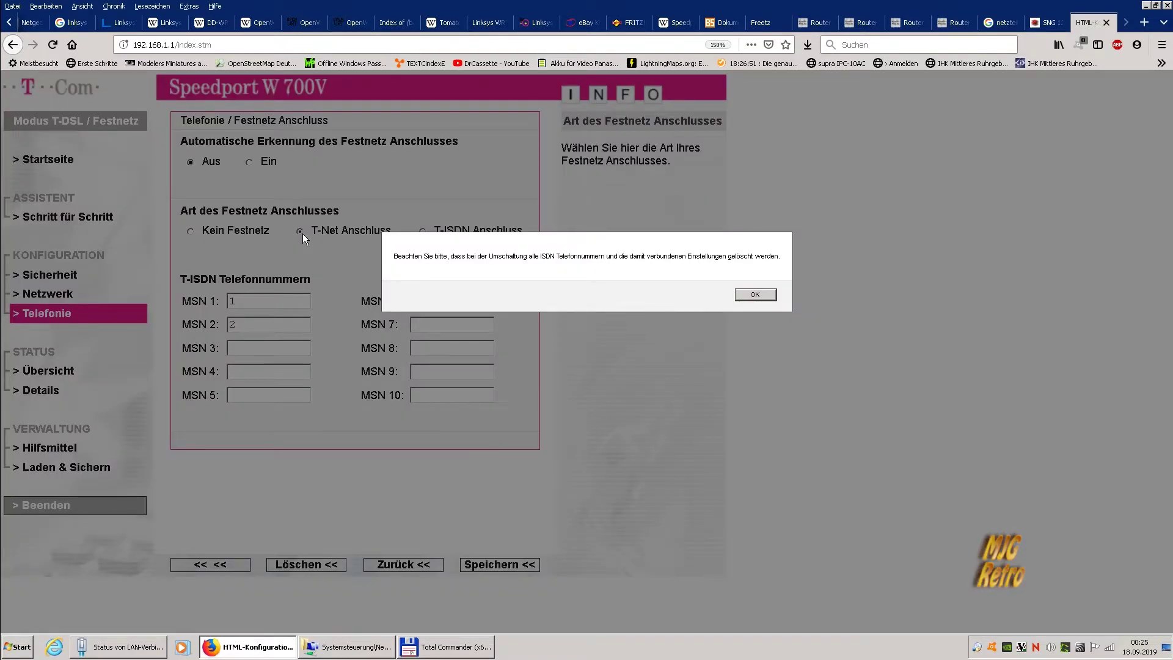
pyautogui.click(755, 295)
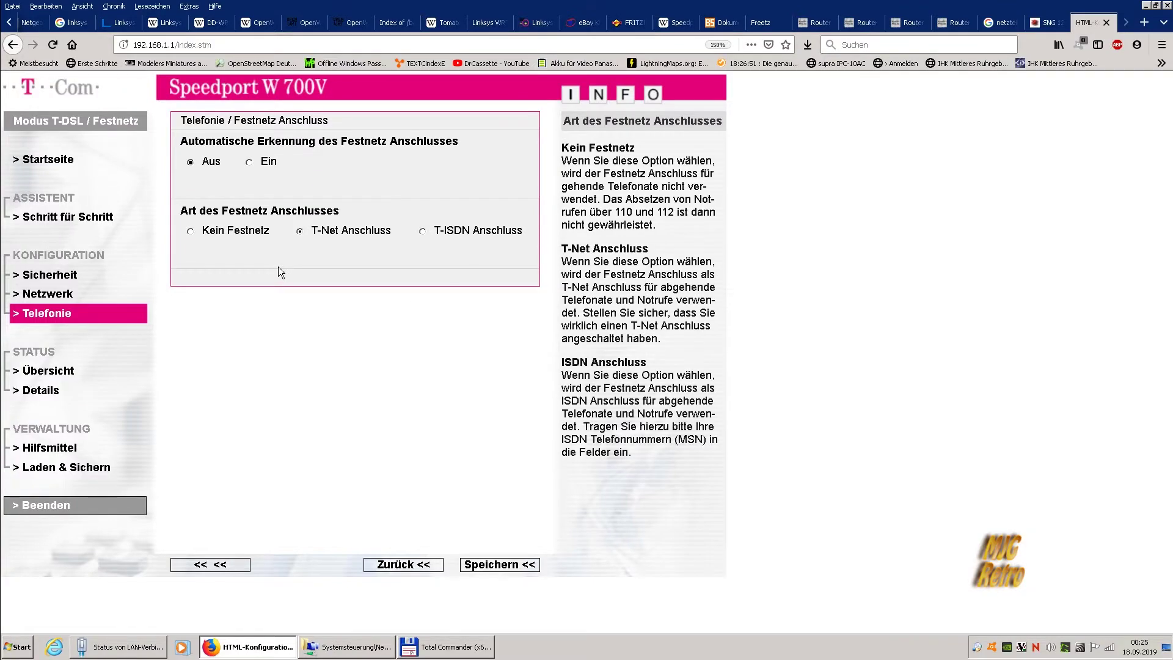
pyautogui.moveTo(351, 231)
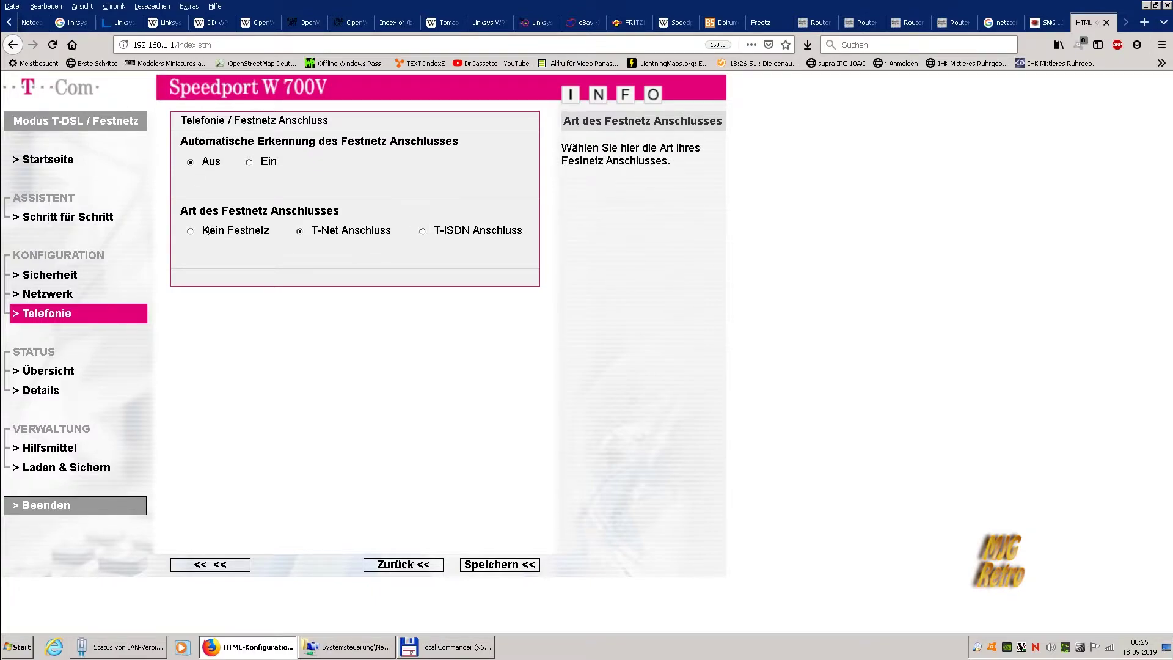
pyautogui.moveTo(389, 193)
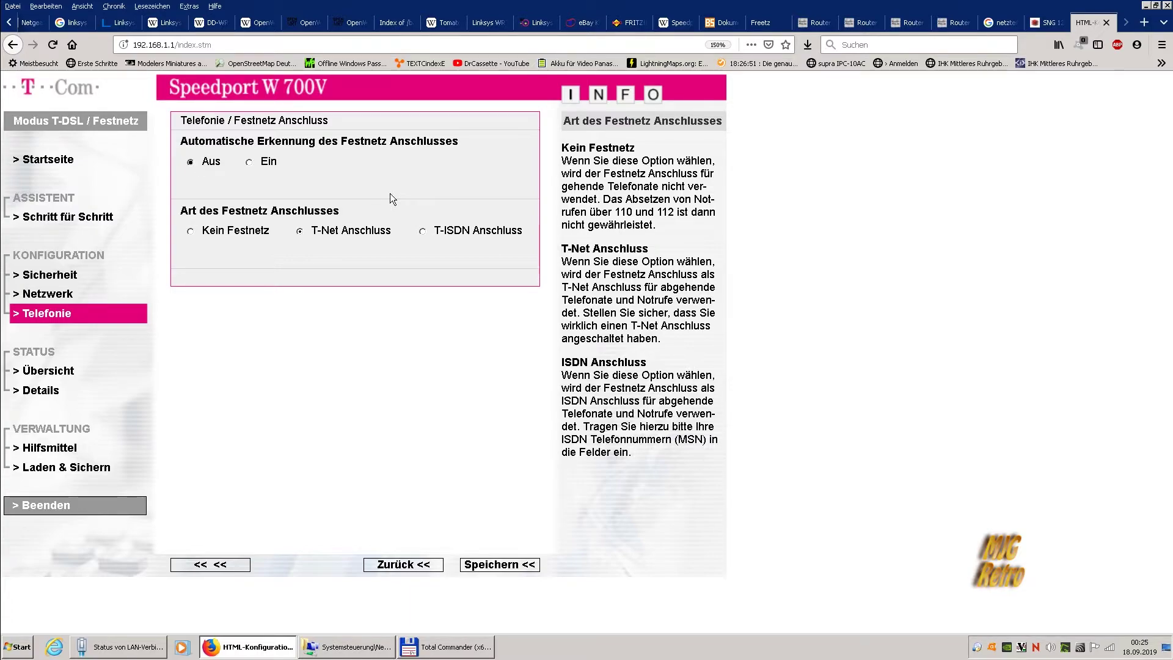
pyautogui.click(249, 161)
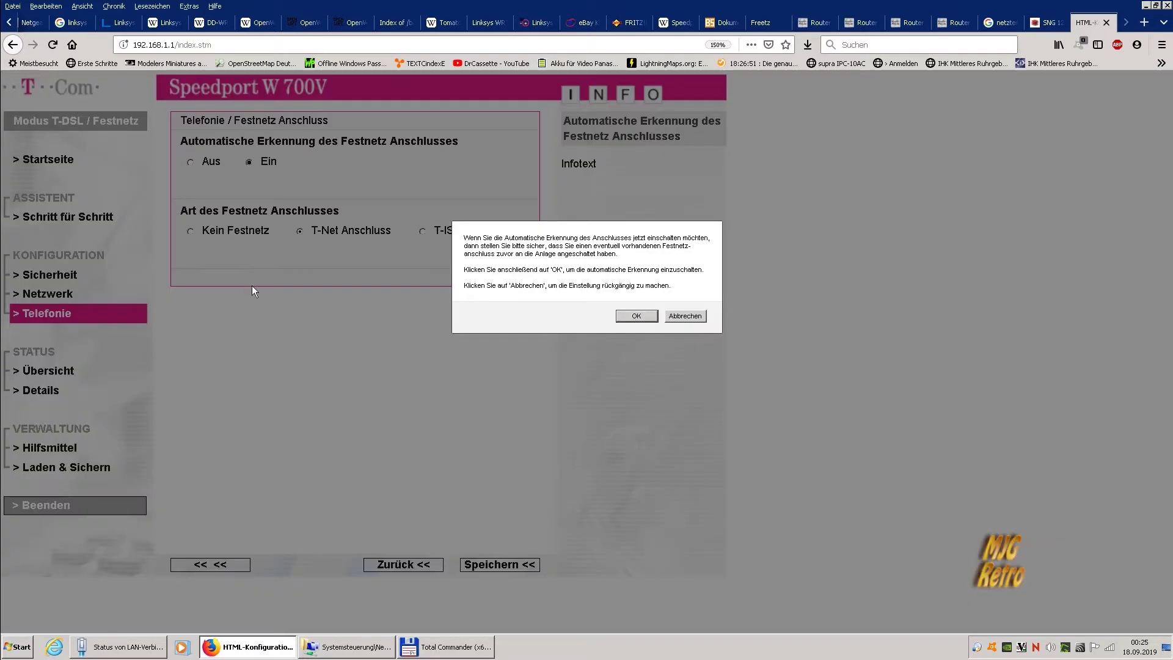
pyautogui.click(634, 316)
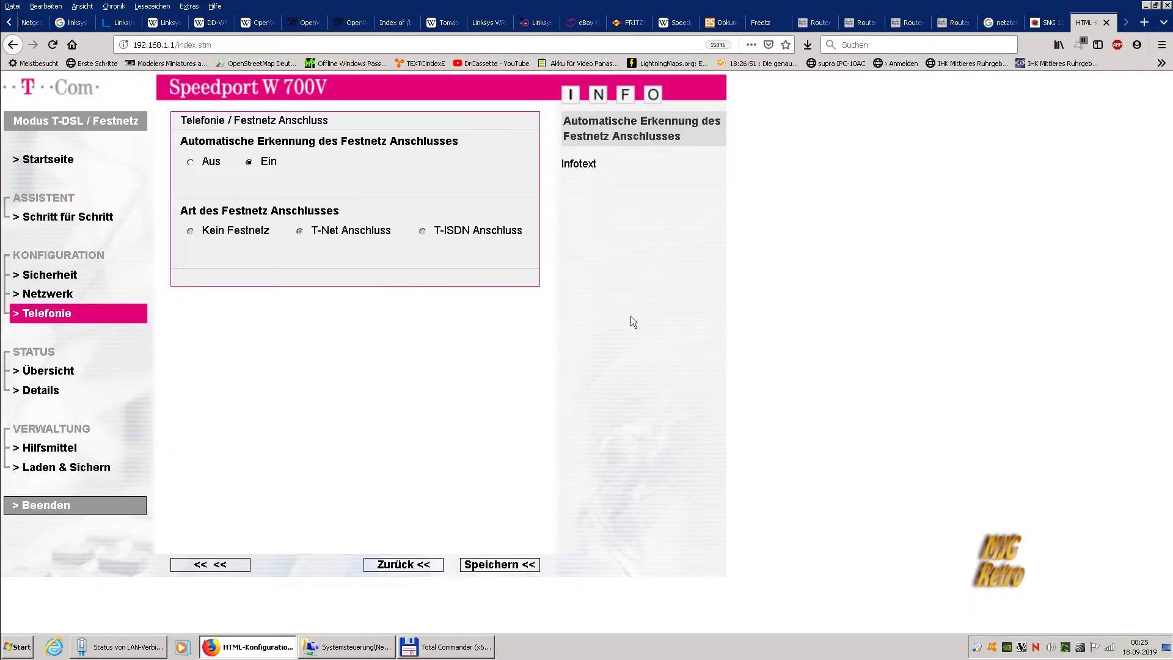
pyautogui.click(64, 314)
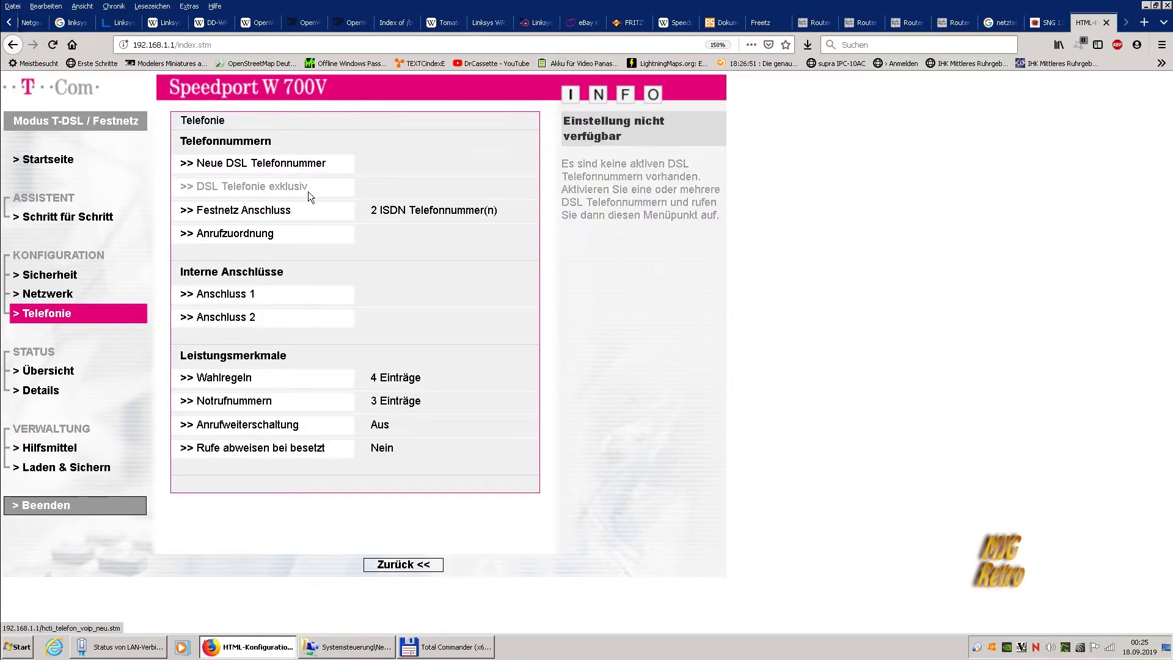
# Set the Festnetz Anschluss to Kein Festnetz, switch its automatic detection on, and save the settings
pyautogui.click(273, 214)
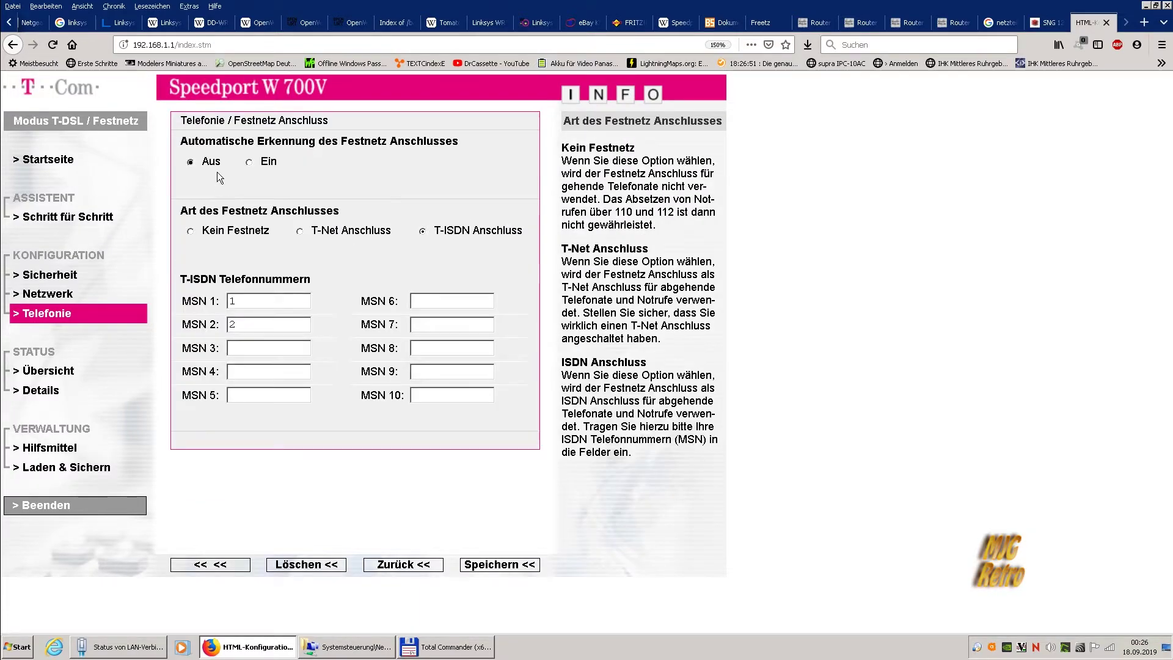
pyautogui.click(190, 232)
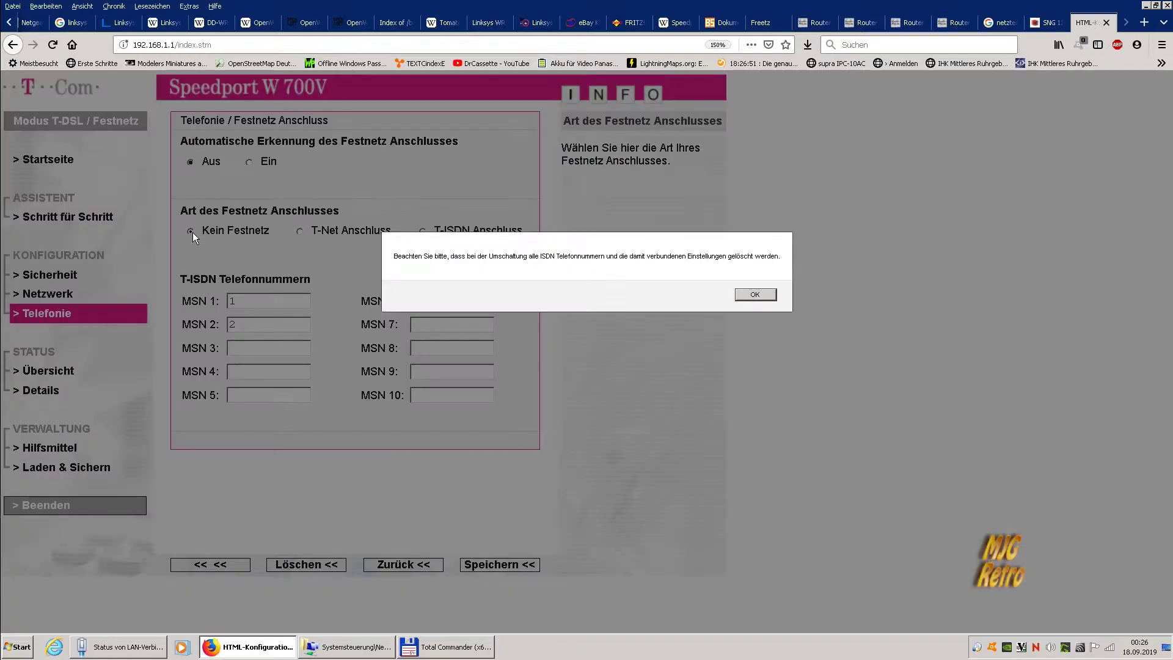
pyautogui.click(747, 295)
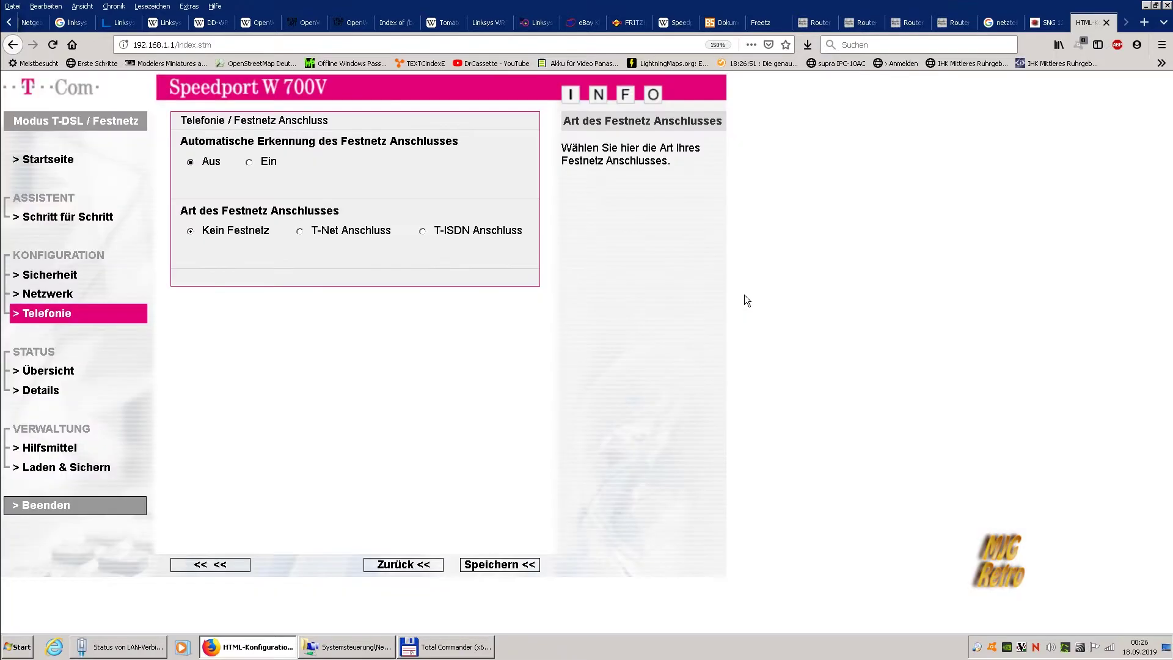
pyautogui.click(250, 162)
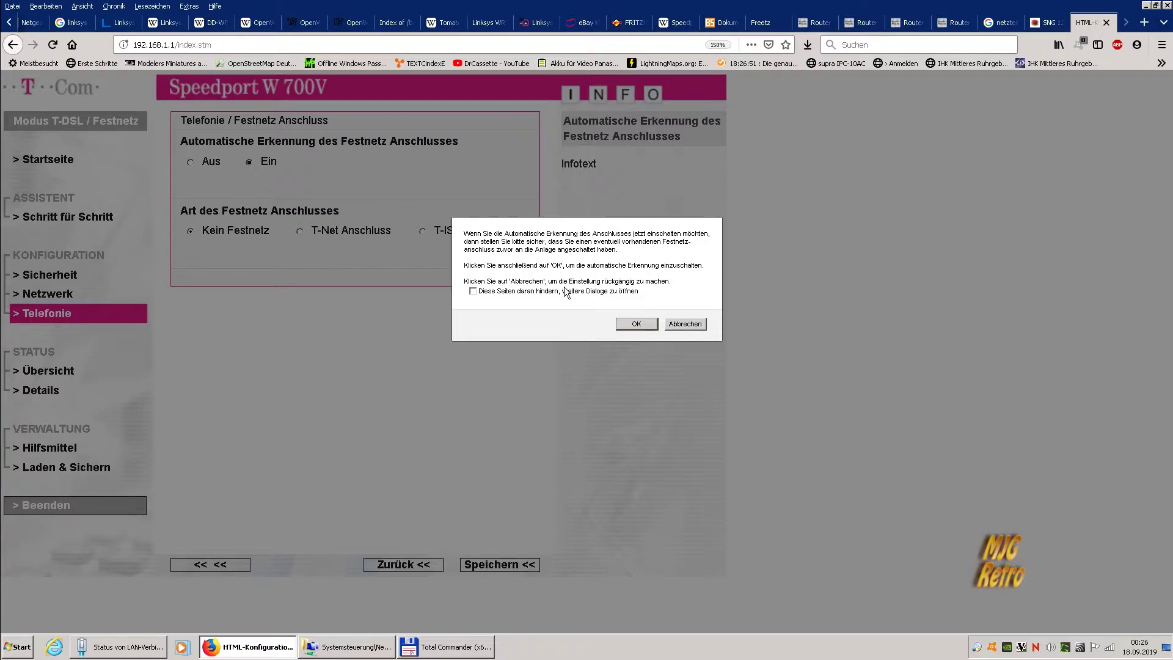
pyautogui.click(637, 322)
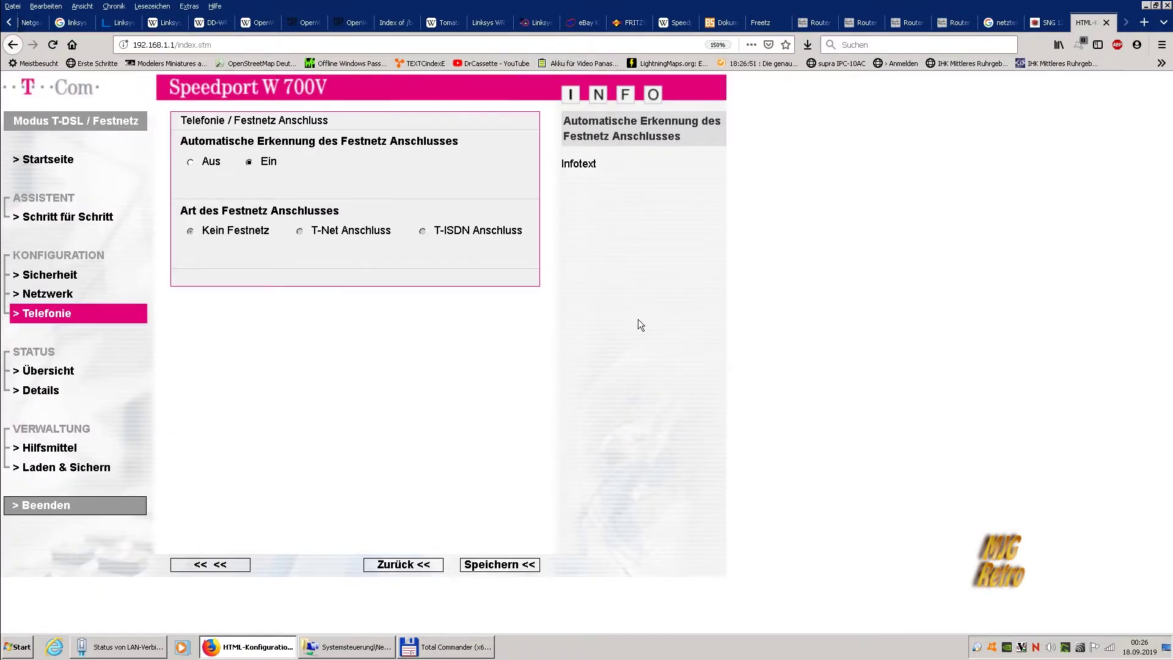
pyautogui.click(488, 567)
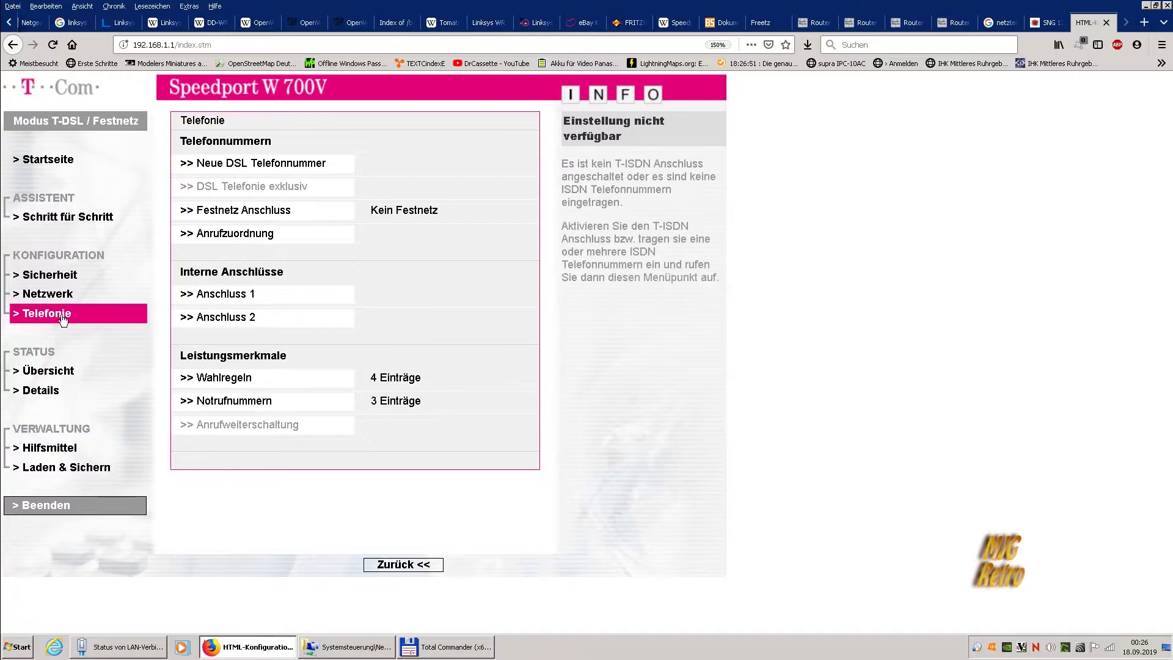
# Examine the settings of the internal connections Anschluss 1, including its Anschlussbezeichnung, and Anschluss 2
pyautogui.click(219, 294)
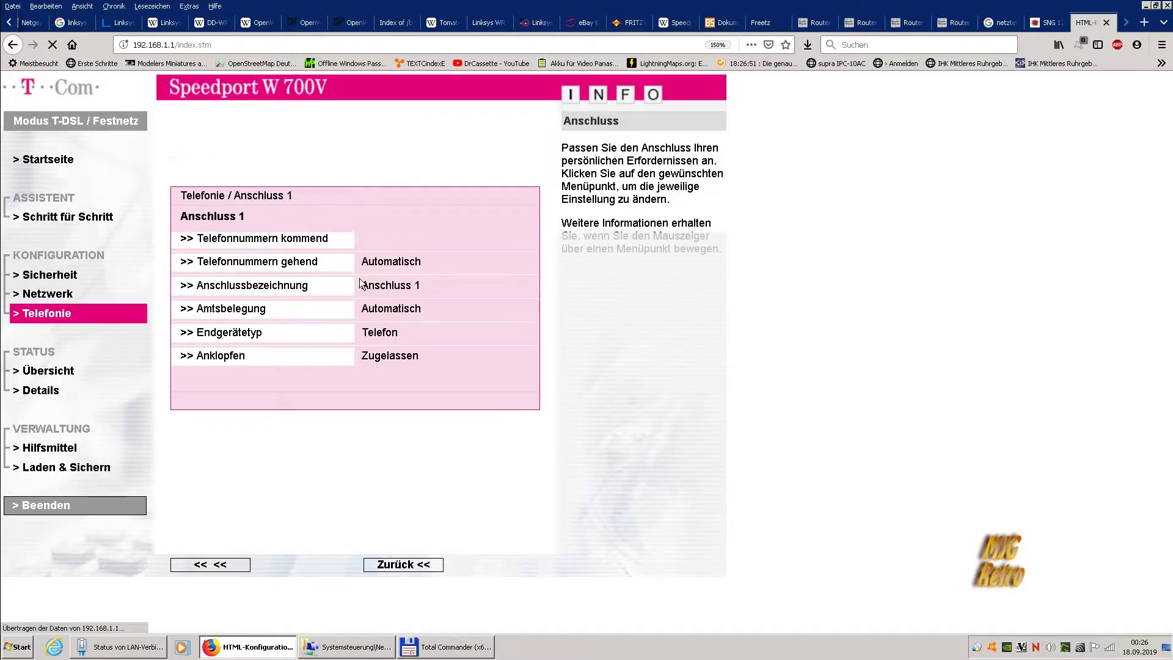
pyautogui.click(219, 289)
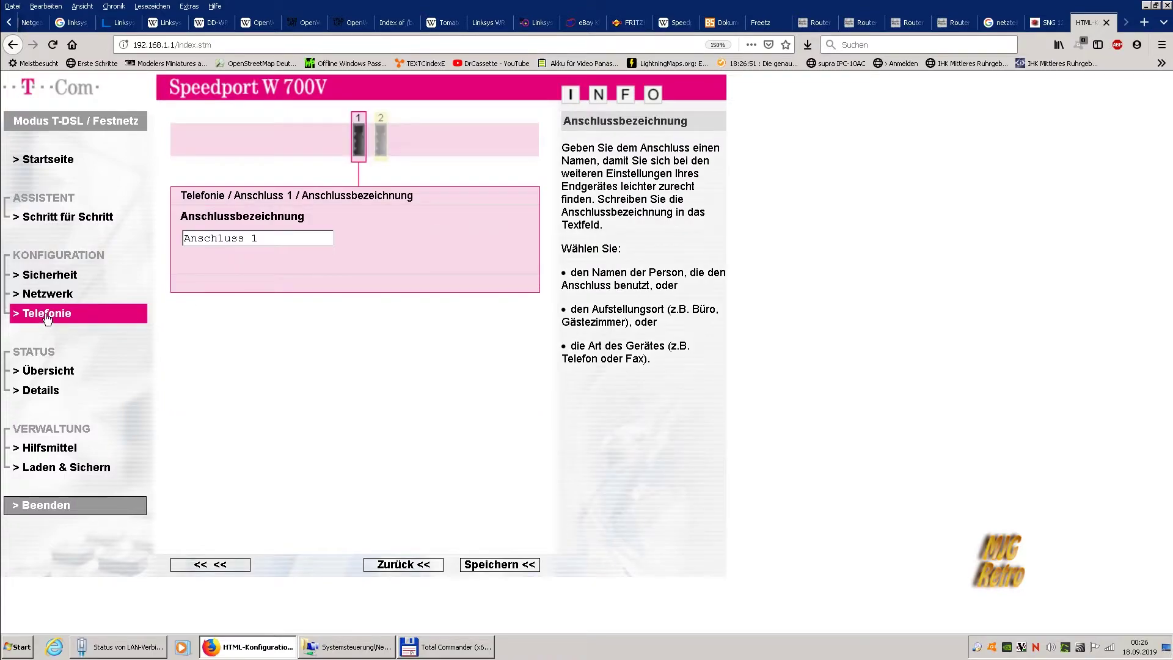
pyautogui.click(49, 315)
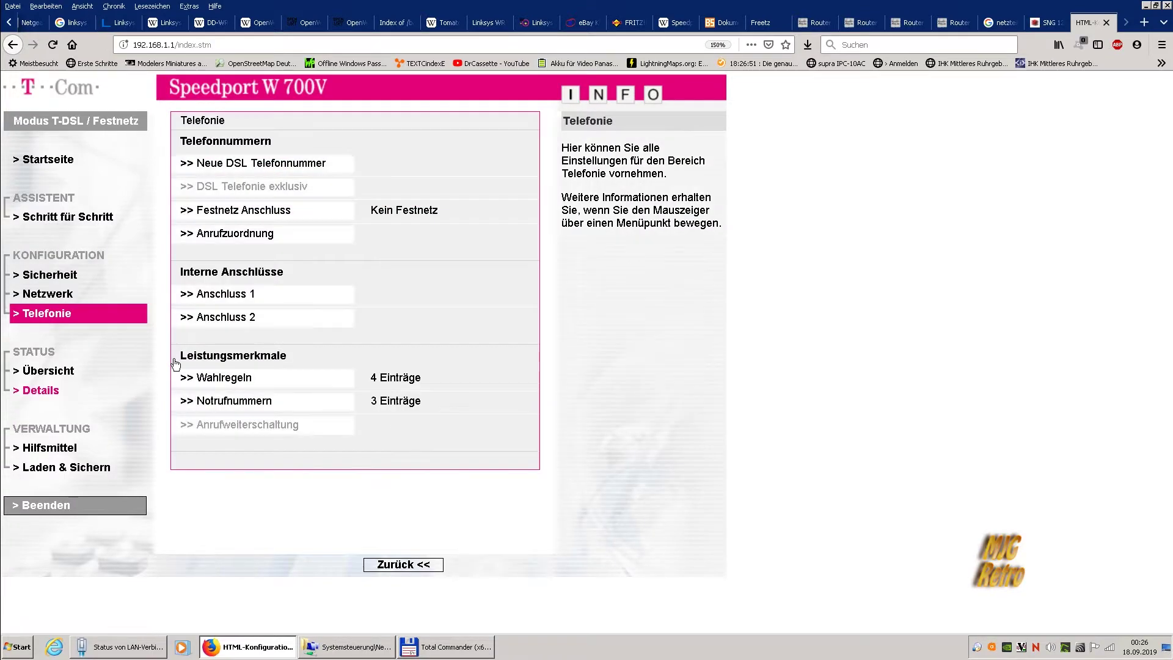
pyautogui.click(231, 316)
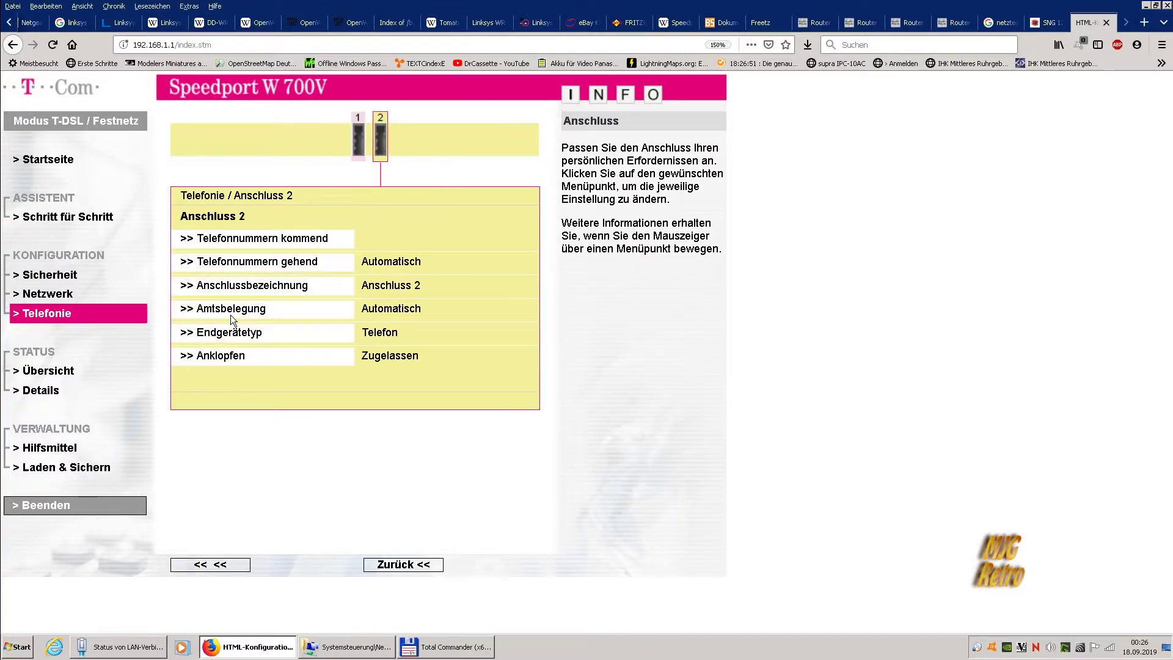
pyautogui.click(50, 319)
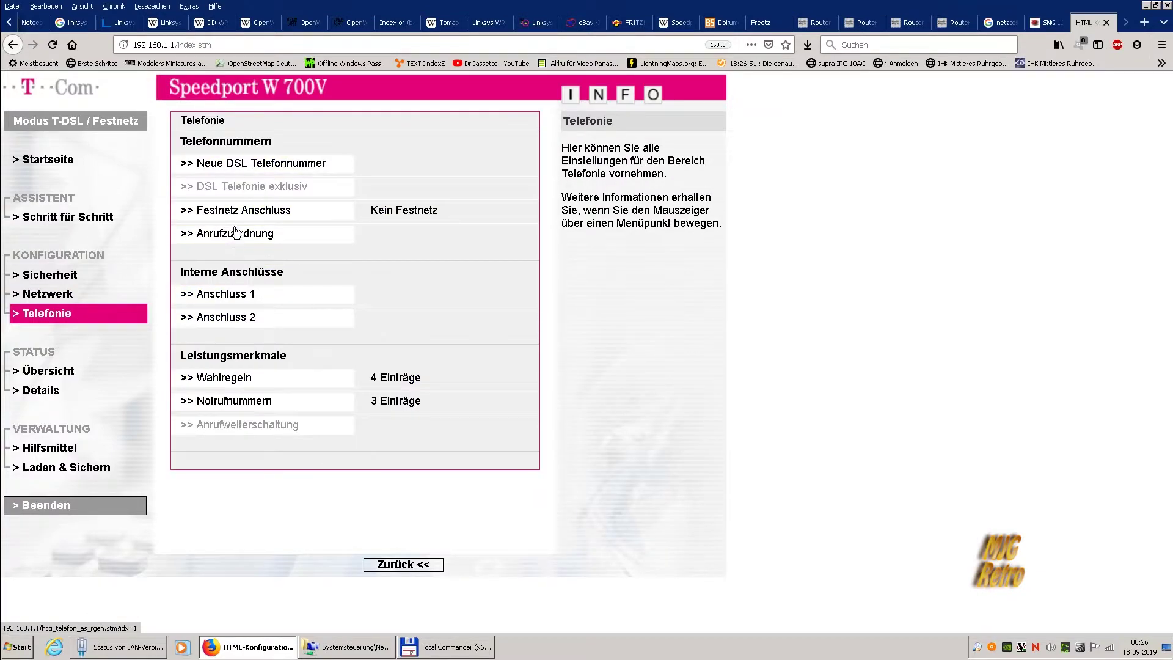
# Toggle Alle Telefonnummern sollen klingeln for Anschluss 1 on and back off in the Anrufzuordnung, and save the page
pyautogui.click(231, 238)
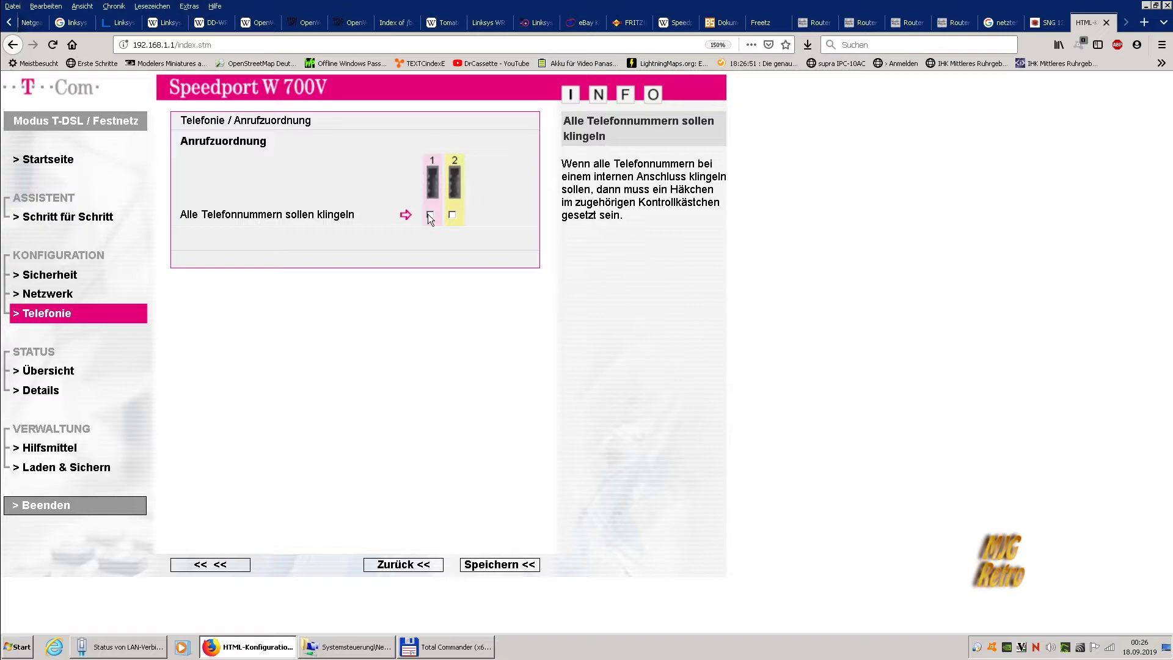
pyautogui.click(430, 214)
pyautogui.click(430, 214)
pyautogui.click(484, 565)
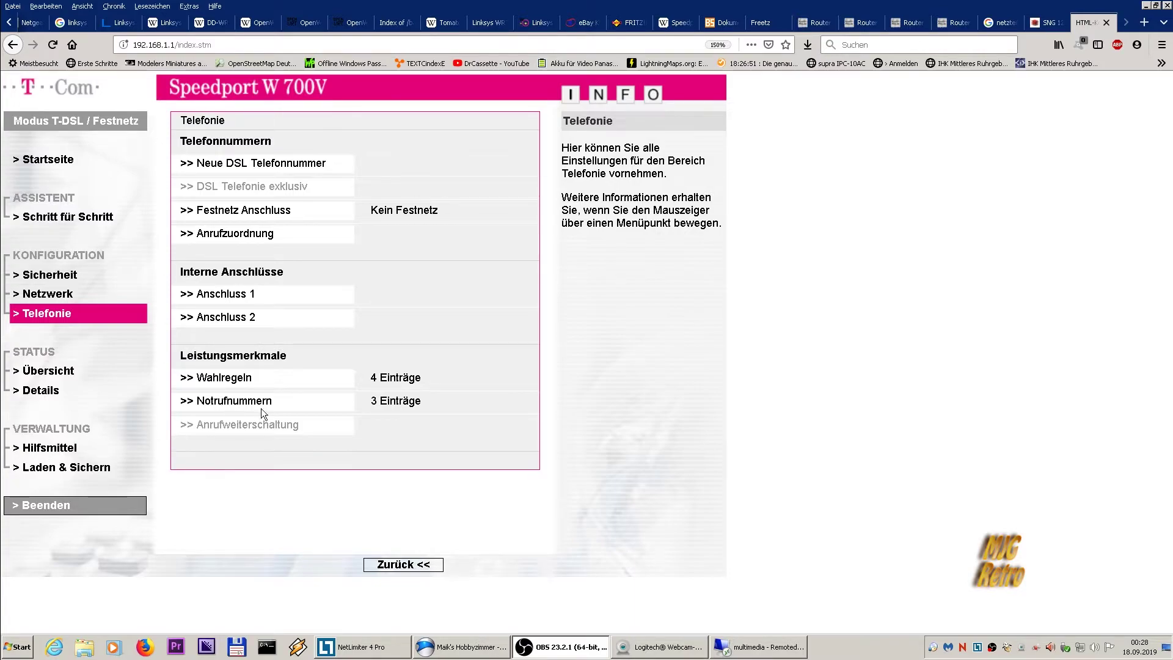
# Export the router configuration from Laden & Sichern and open config.bin with VLC media player
pyautogui.click(44, 466)
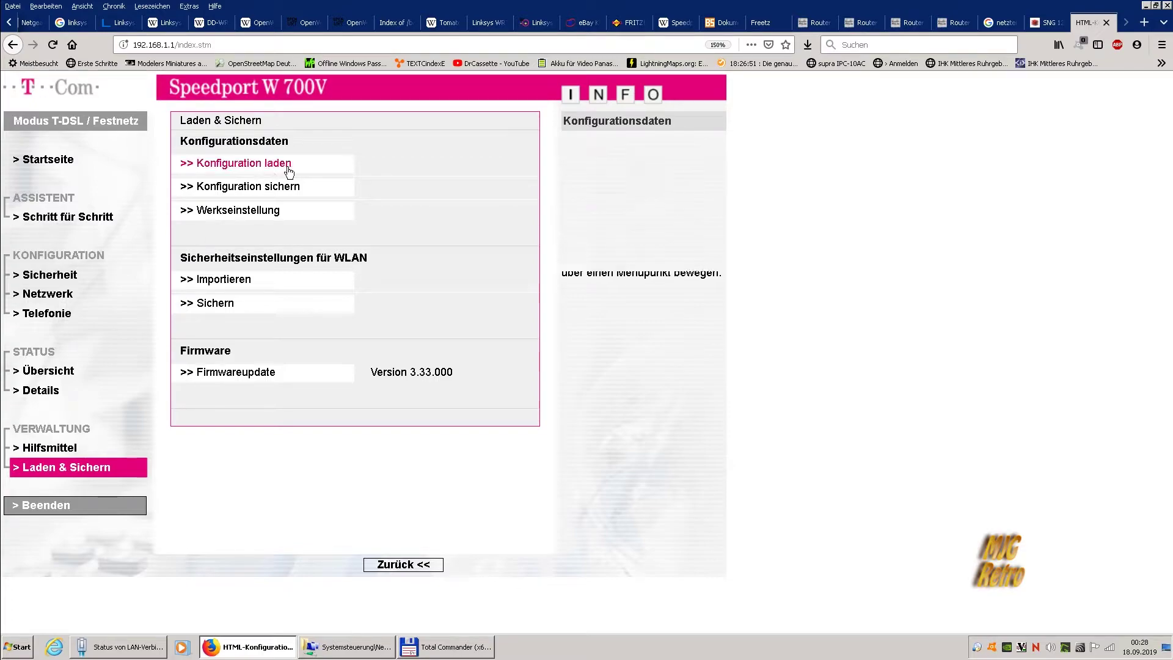
pyautogui.moveTo(275, 165)
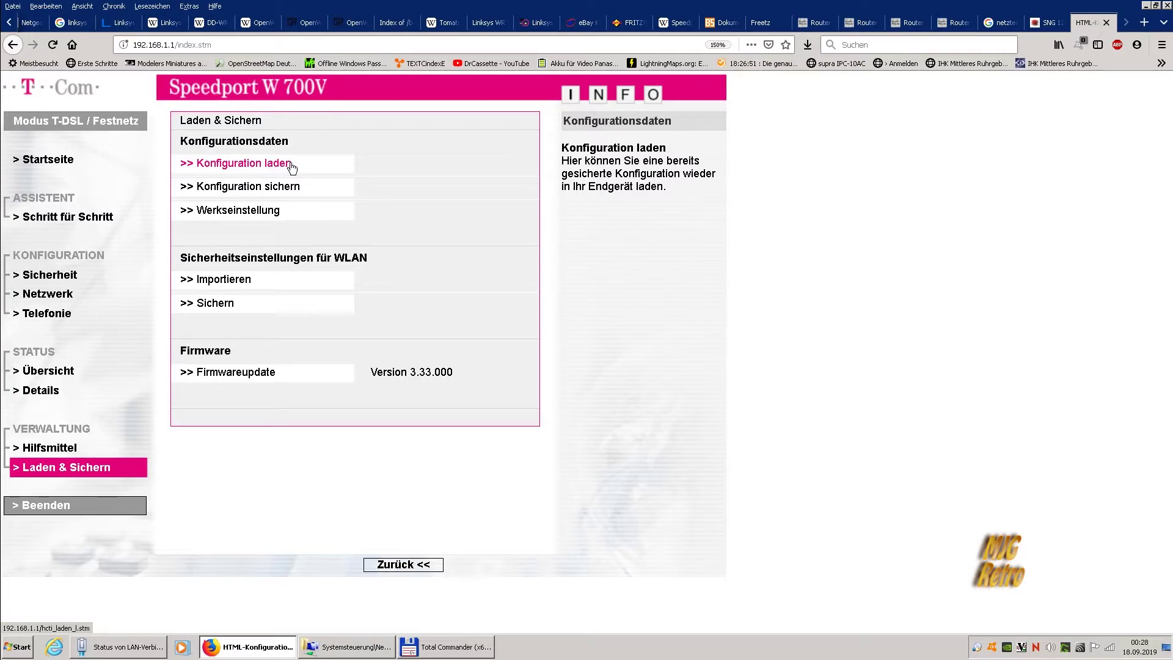
pyautogui.moveTo(276, 194)
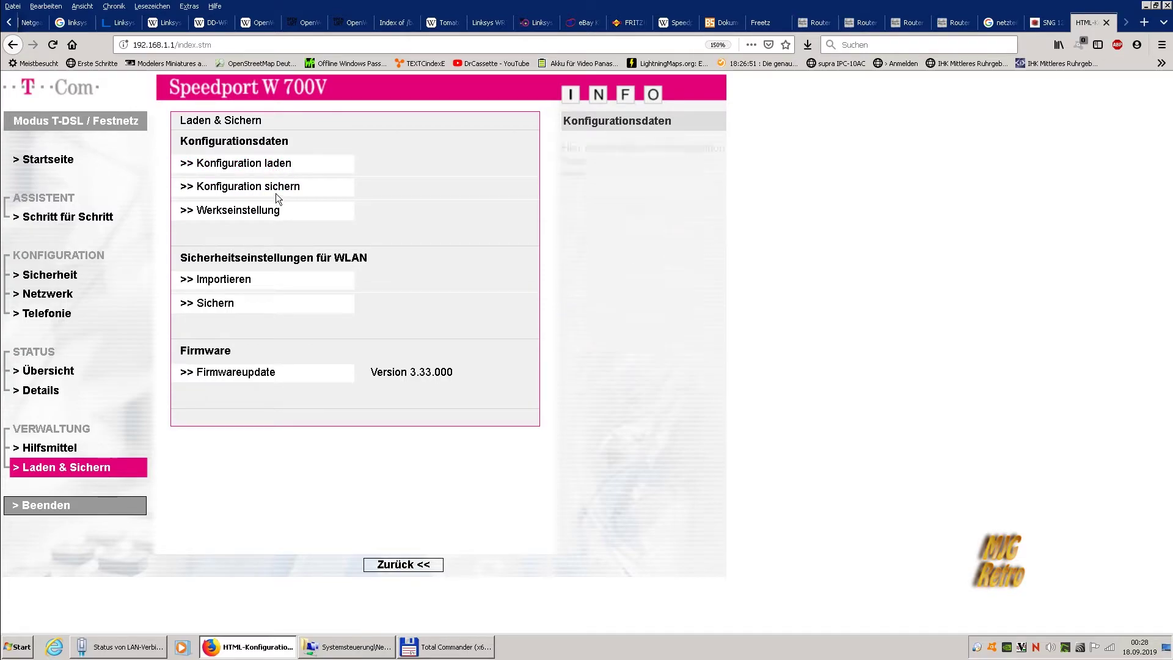
pyautogui.click(279, 190)
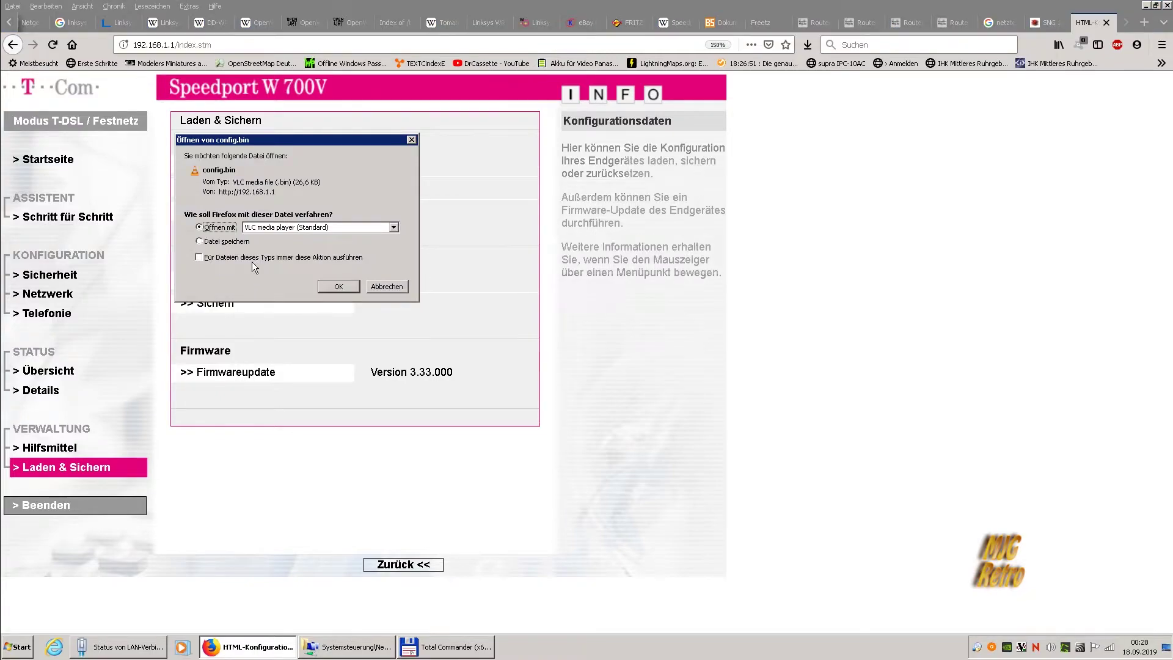
pyautogui.click(341, 288)
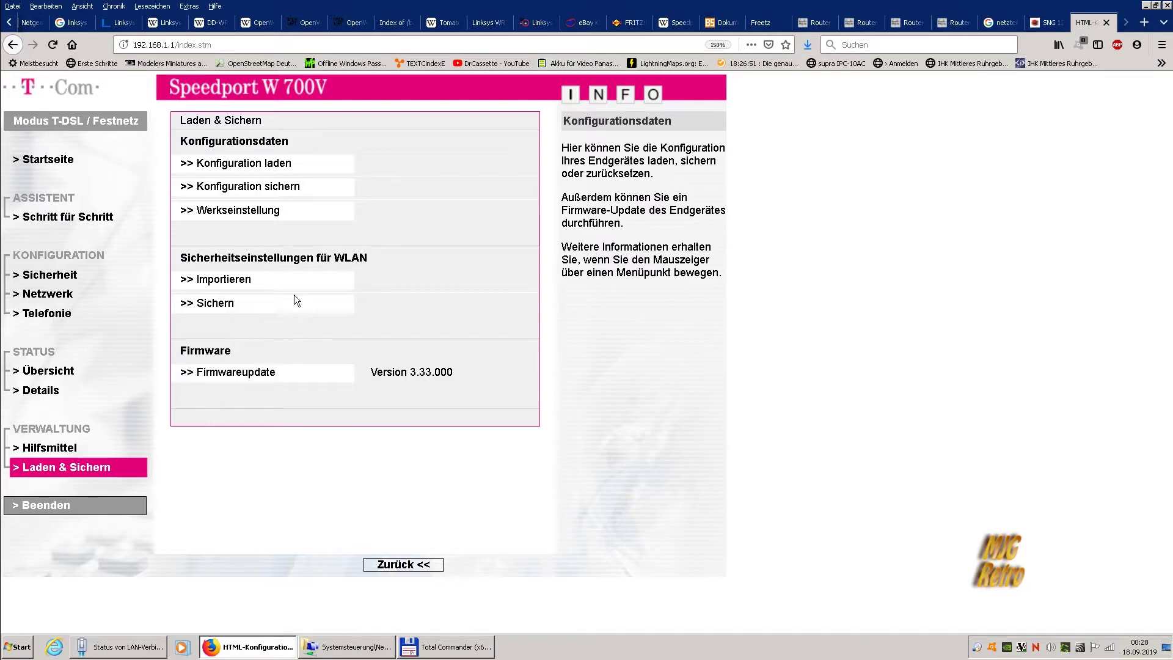
# Save the router's configuration backup config.bin as a file from Laden & Sichern, and close the VLC media player window
pyautogui.click(246, 188)
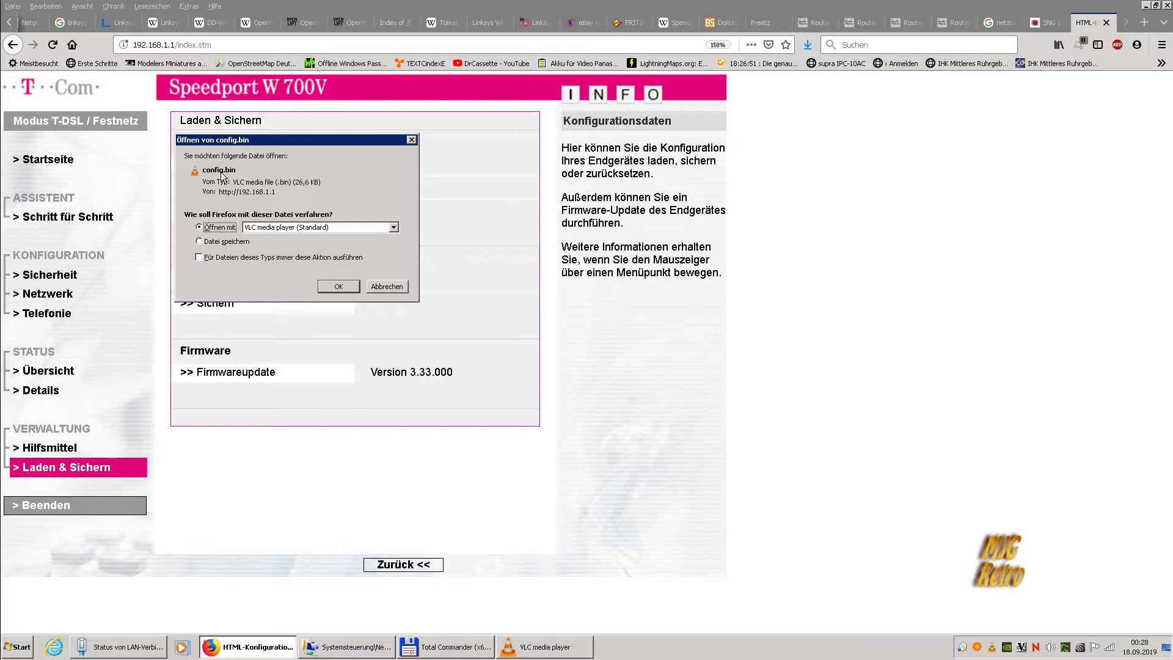
pyautogui.click(208, 241)
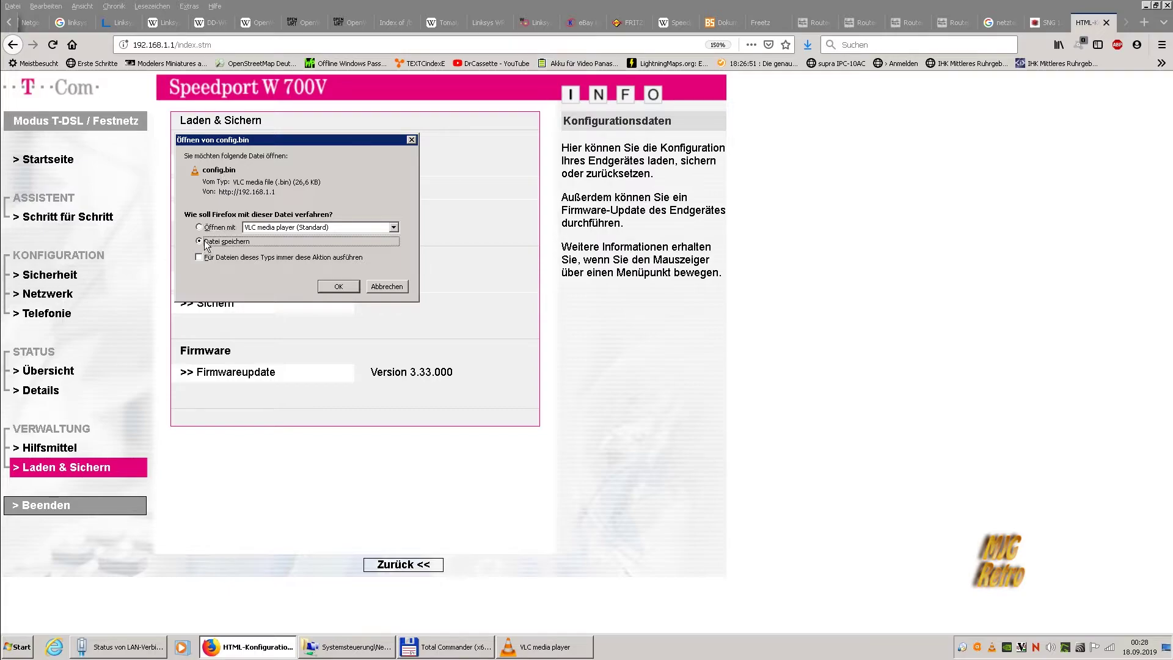
pyautogui.click(338, 286)
pyautogui.rightClick(535, 645)
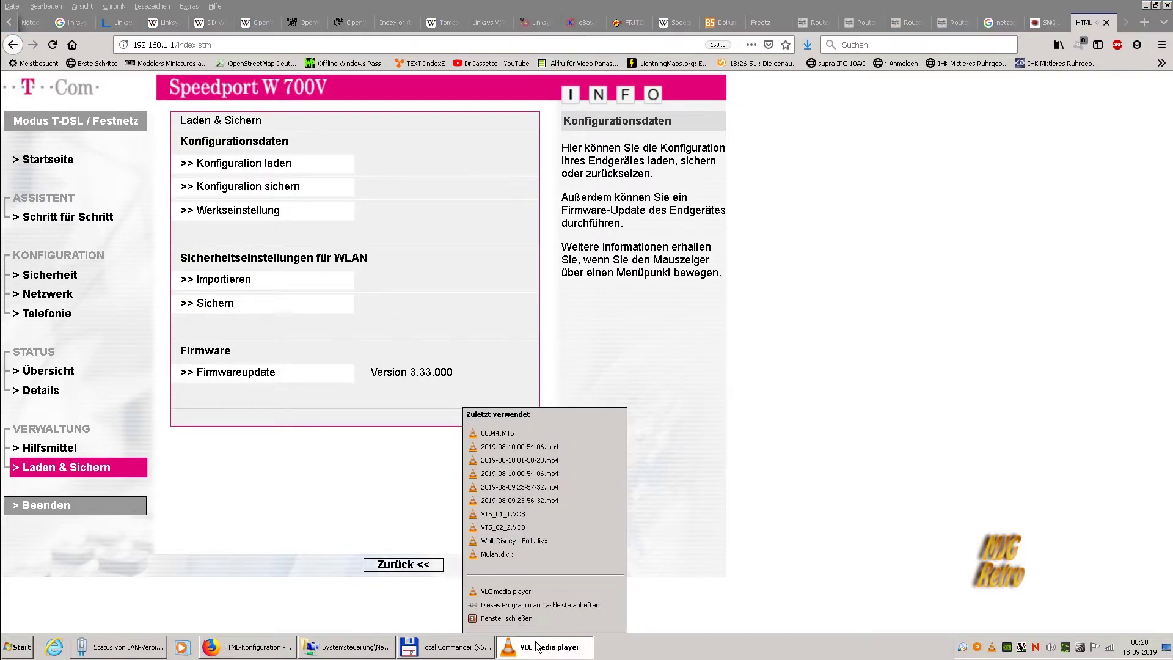
pyautogui.click(532, 618)
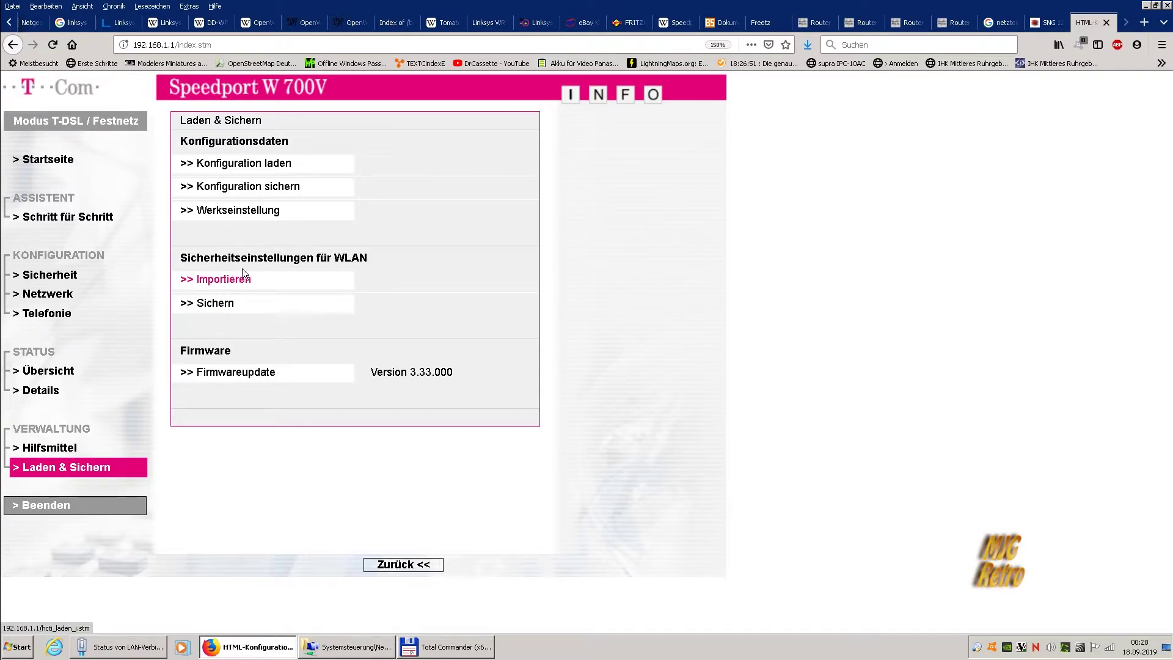
# Open the Firmwareupdate page from Laden & Sichern and check its help for Herunterladen and for choosing a firmware file
pyautogui.moveTo(218, 307)
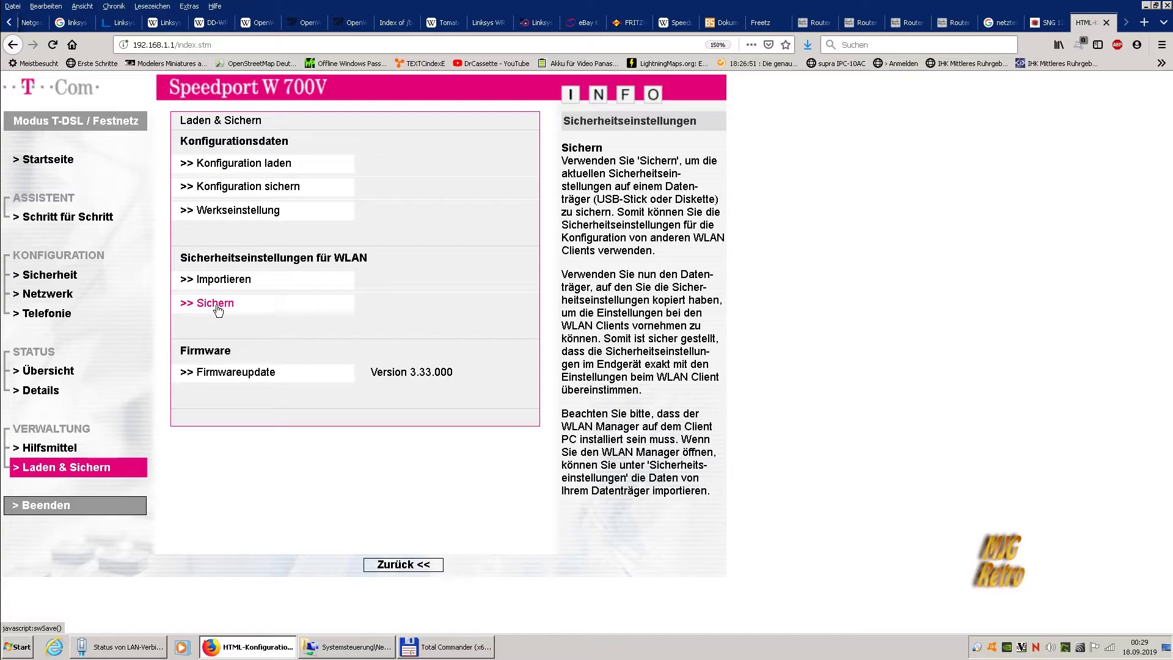
pyautogui.moveTo(230, 378)
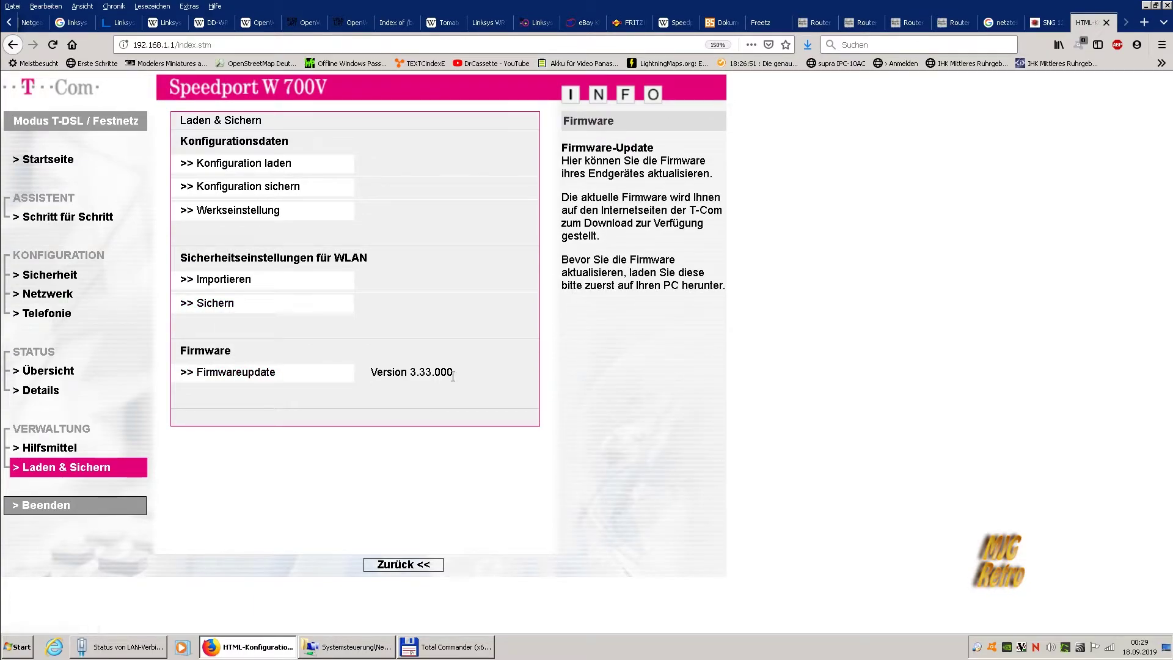
pyautogui.click(252, 378)
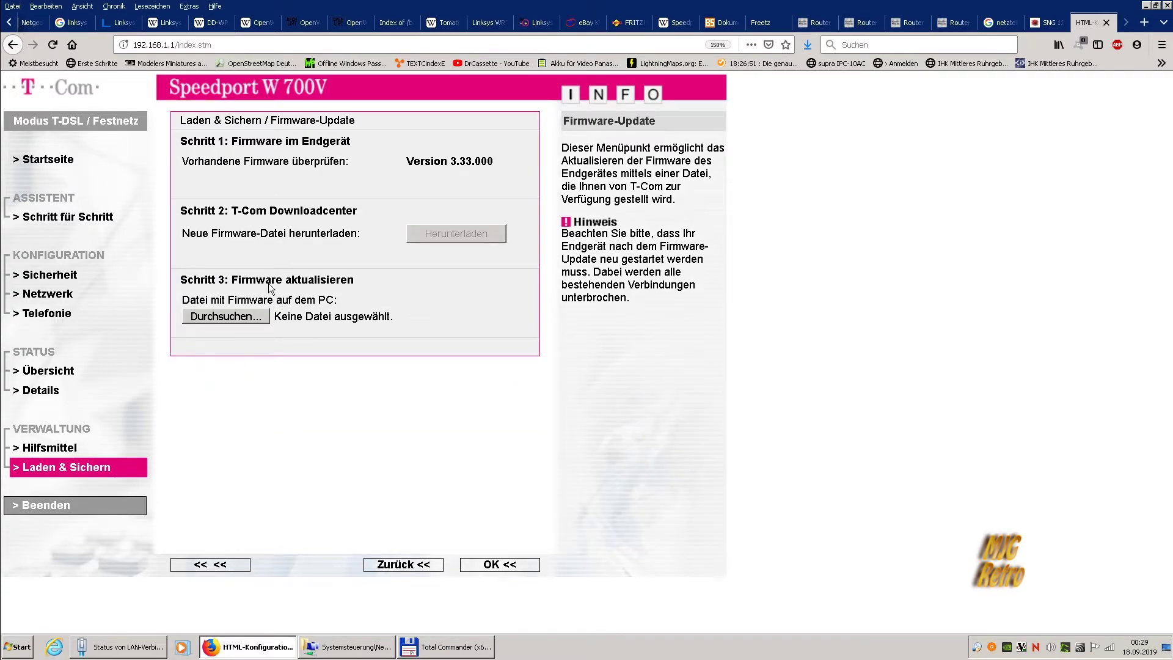
pyautogui.moveTo(459, 237)
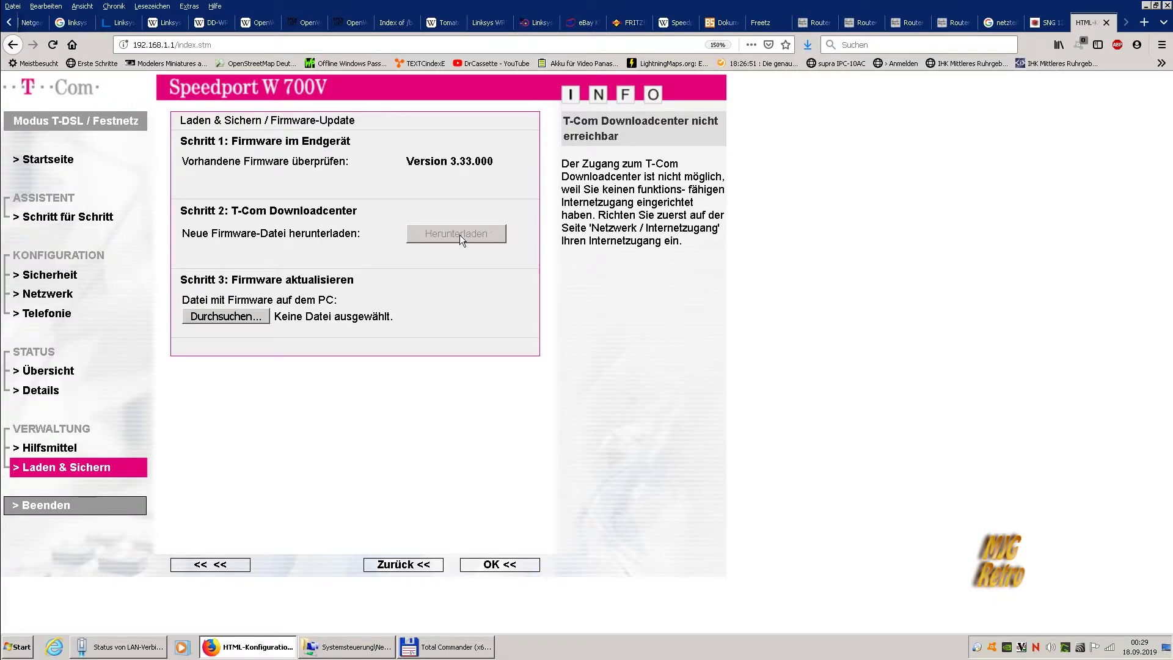
pyautogui.moveTo(260, 316)
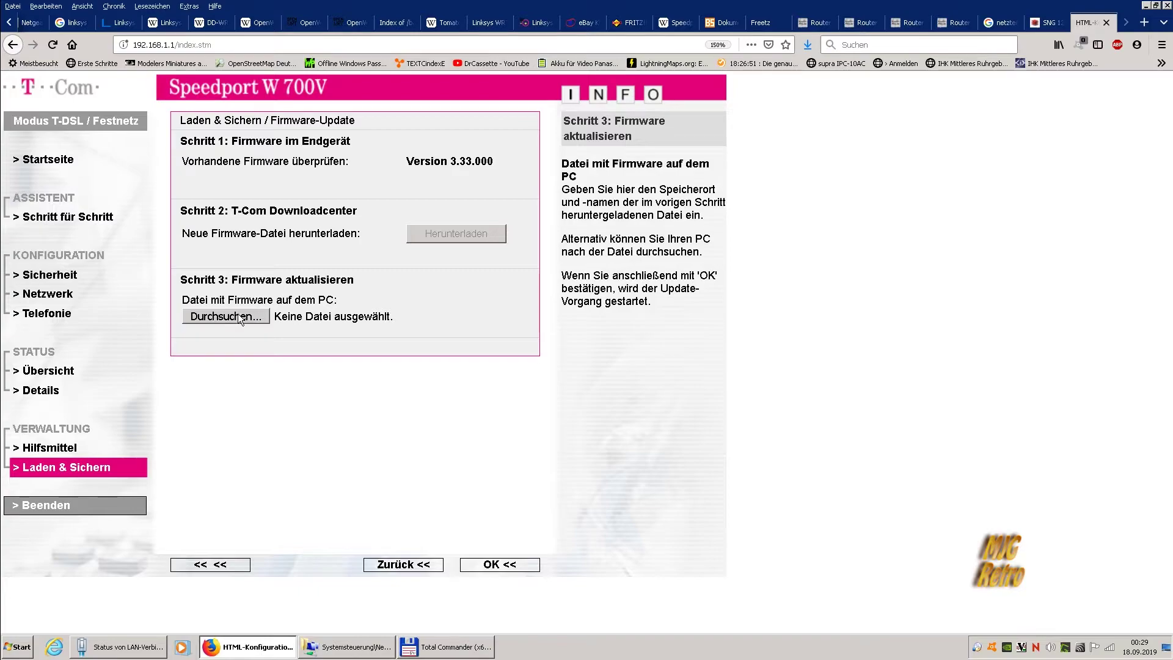
# Open the firmware file chooser for Schritt 3, show the Computer drives, and enlarge the dialog
pyautogui.click(229, 320)
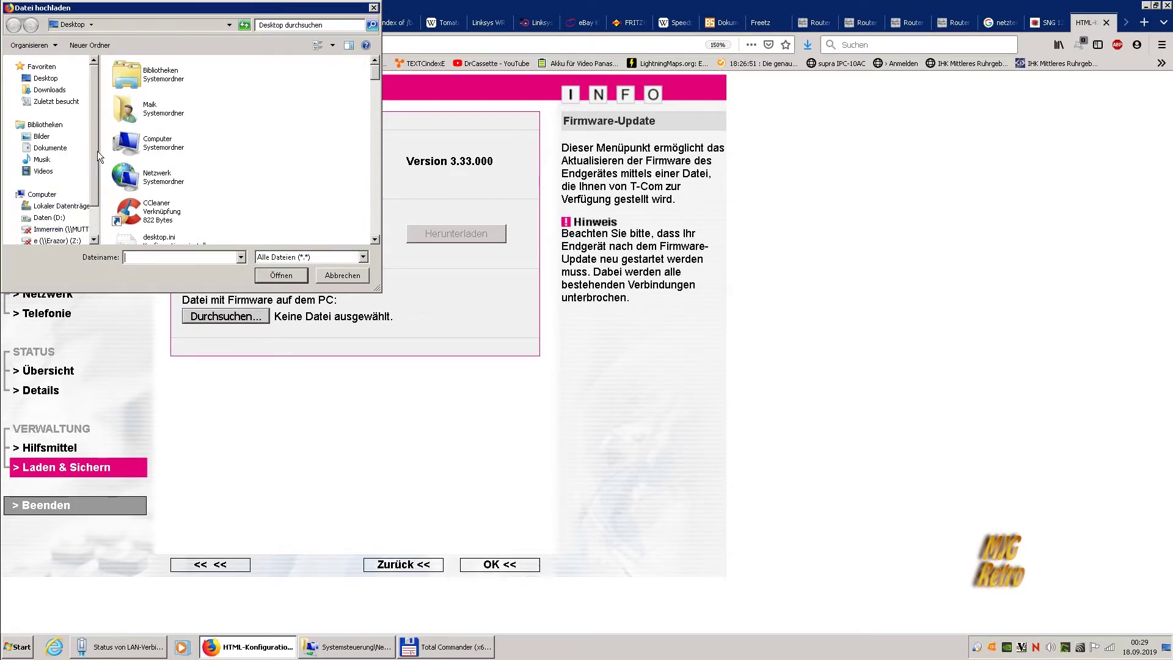
pyautogui.scroll(-1, 96, 177)
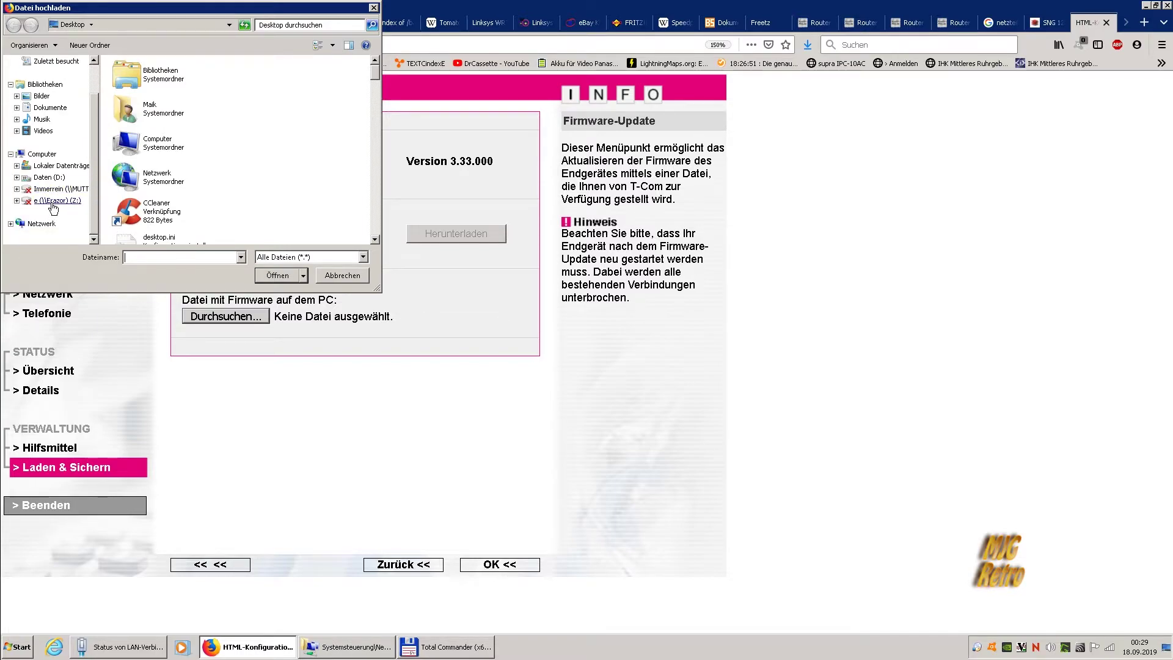
pyautogui.click(48, 158)
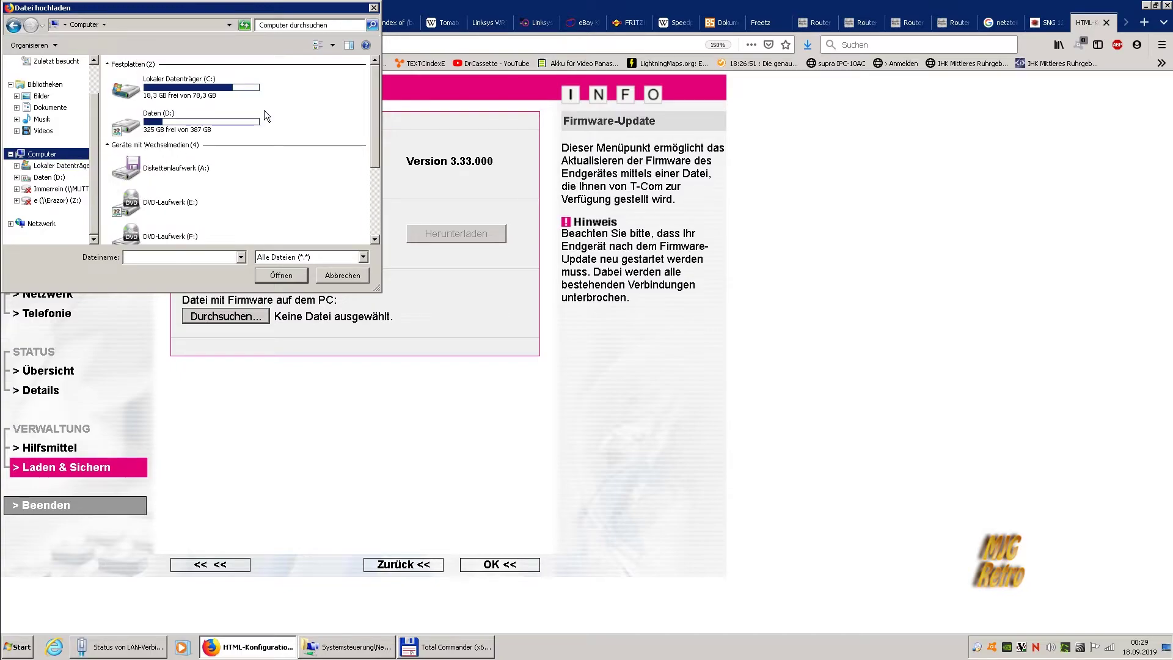
pyautogui.moveTo(375, 92)
pyautogui.mouseDown()
pyautogui.moveTo(375, 178)
pyautogui.moveTo(376, 86)
pyautogui.mouseUp()
pyautogui.moveTo(378, 288); pyautogui.dragTo(688, 349)
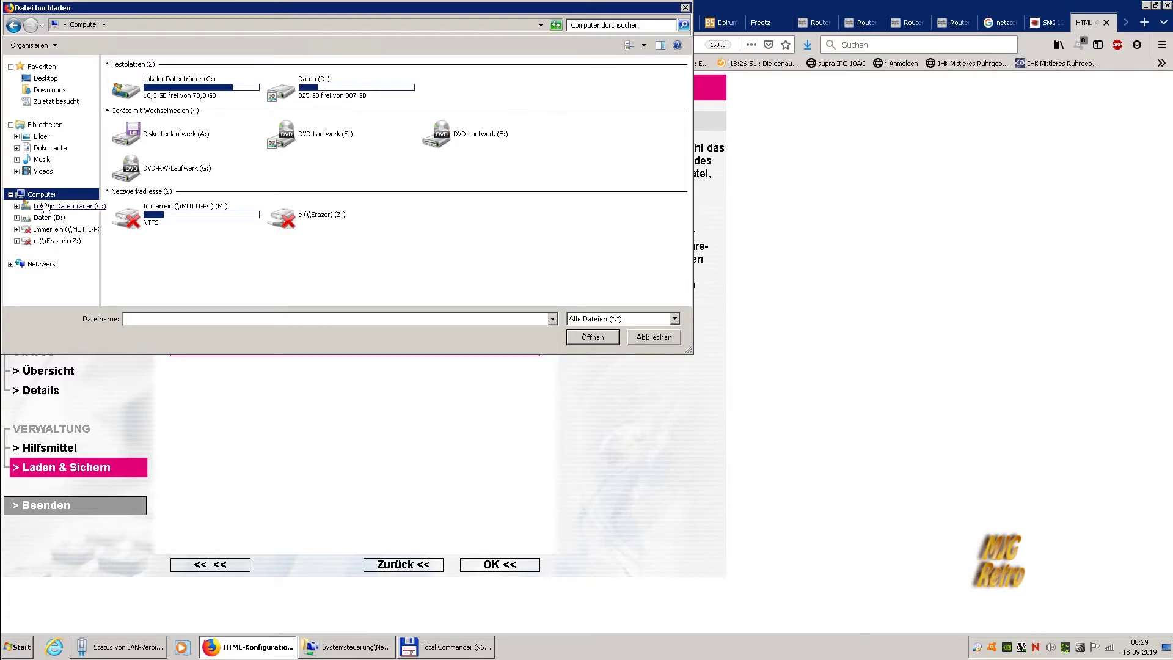
# Browse the network to the computer M7720 and open its shared folder l
pyautogui.click(37, 264)
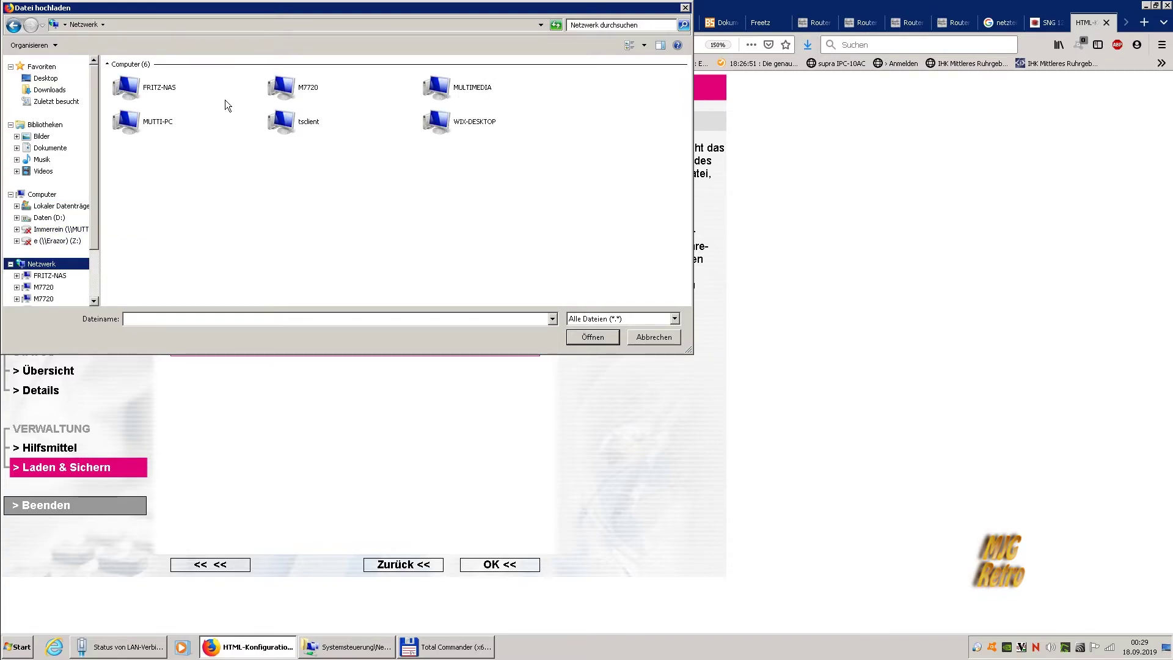
pyautogui.click(285, 92)
pyautogui.doubleClick(284, 92)
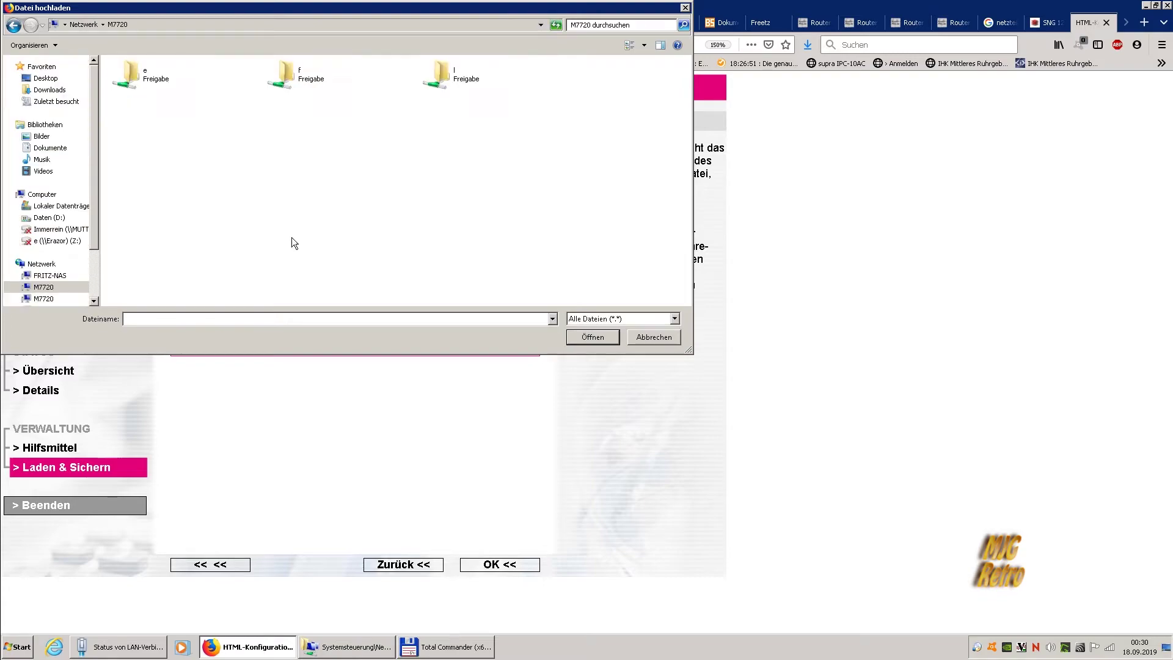
pyautogui.doubleClick(455, 76)
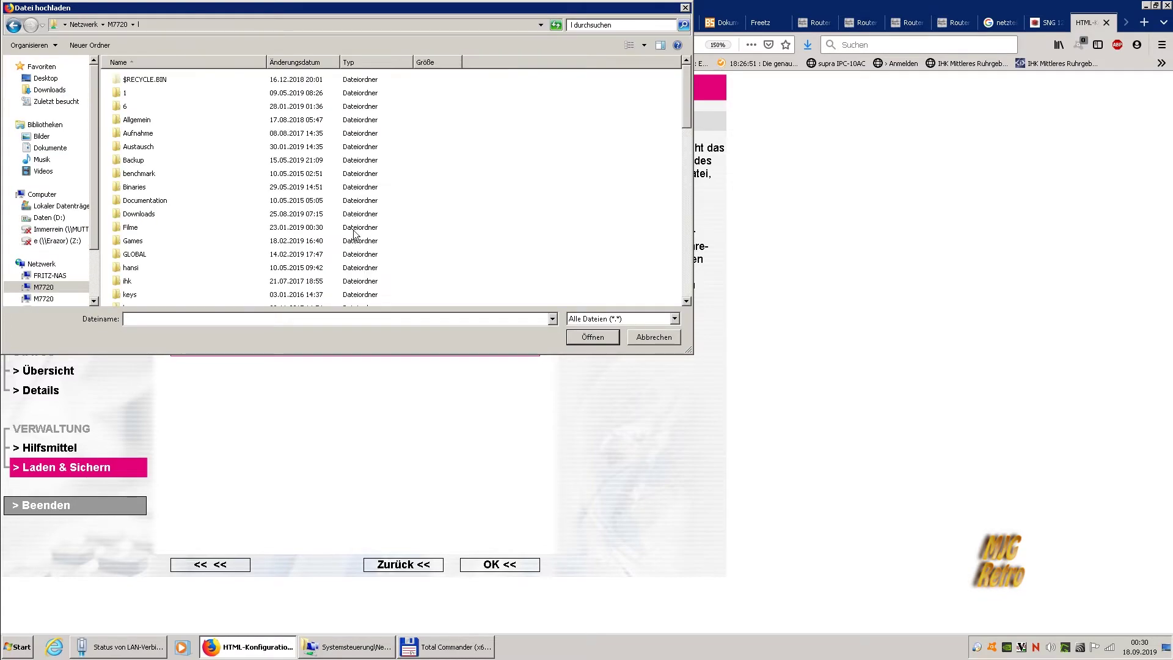
# Go to the folder Source\pc\Treiber within the share l
pyautogui.scroll(-2, 211, 171)
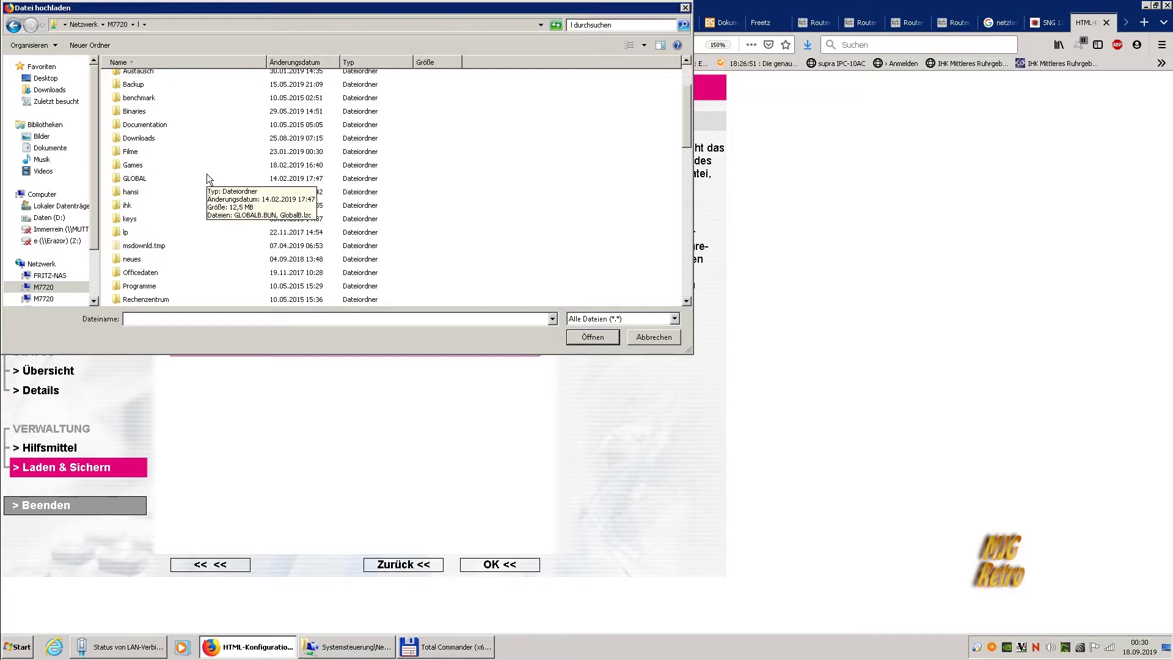
pyautogui.scroll(-3, 174, 255)
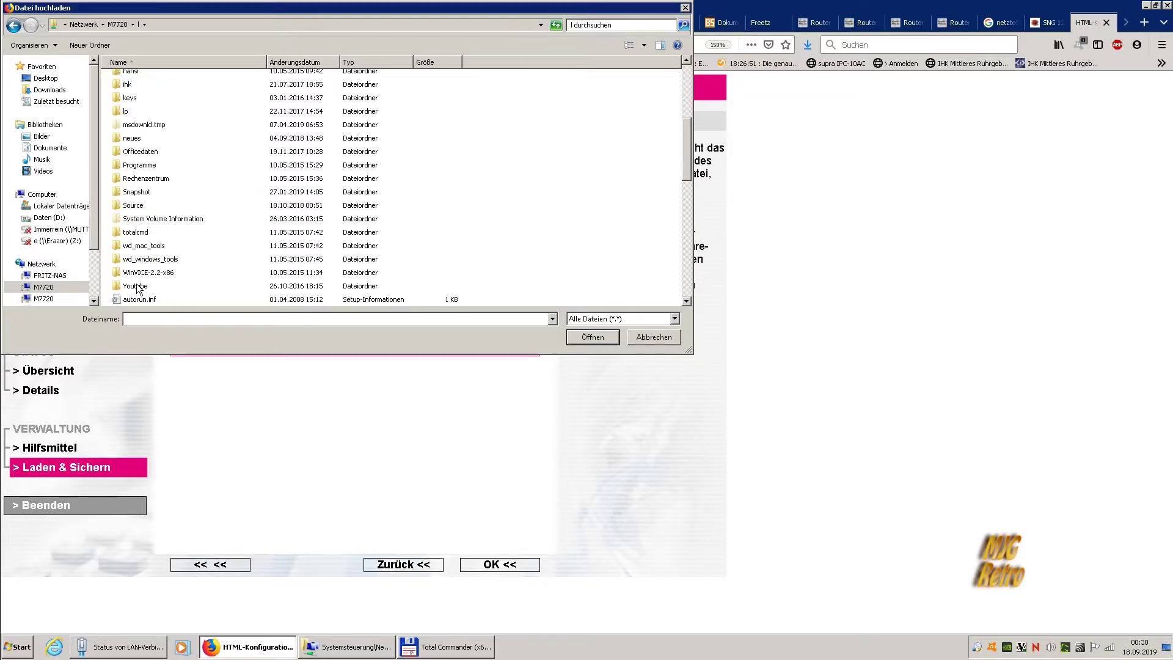
pyautogui.doubleClick(131, 205)
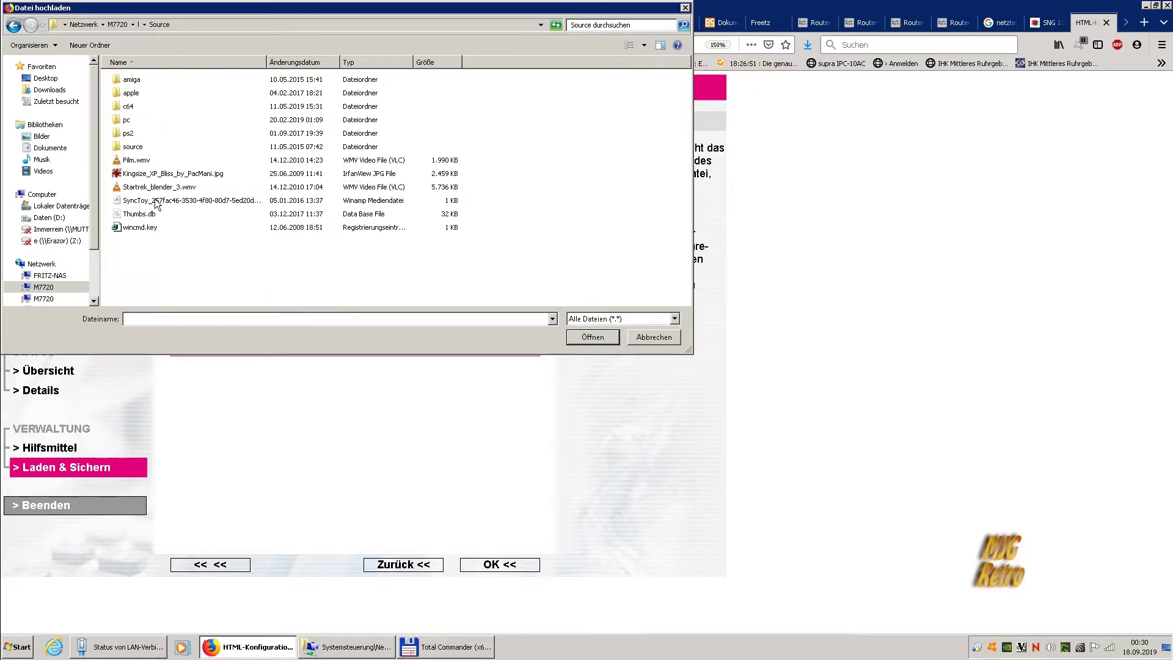
pyautogui.click(130, 120)
pyautogui.doubleClick(130, 120)
pyautogui.scroll(-8, 185, 151)
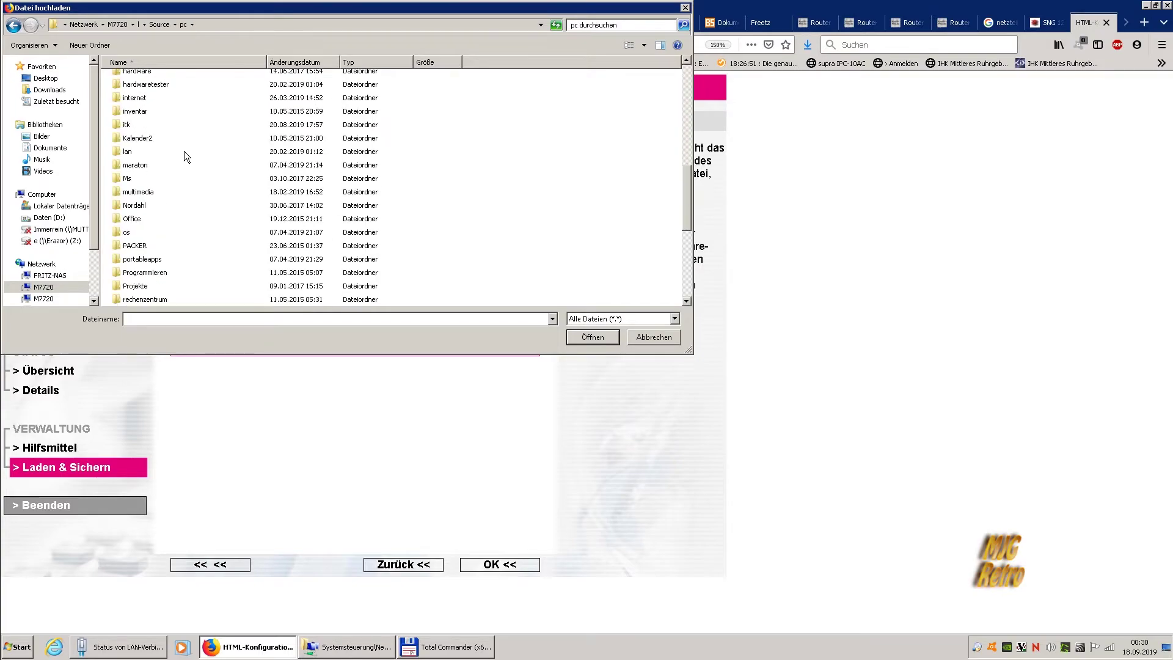
pyautogui.scroll(-3, 184, 151)
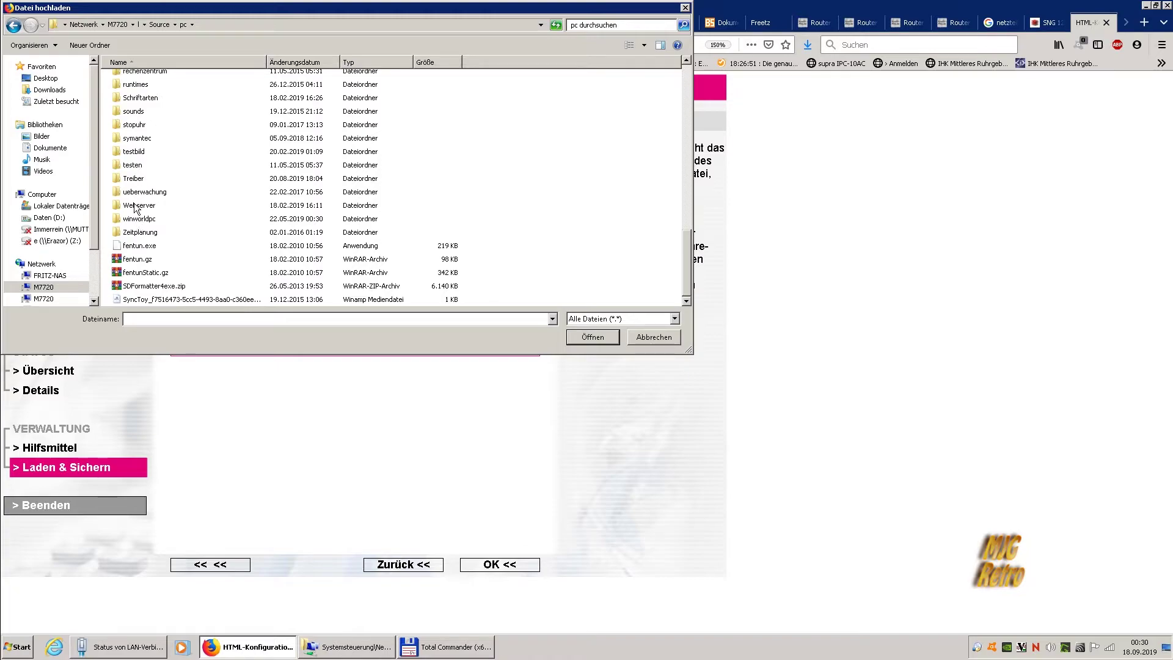
pyautogui.doubleClick(133, 178)
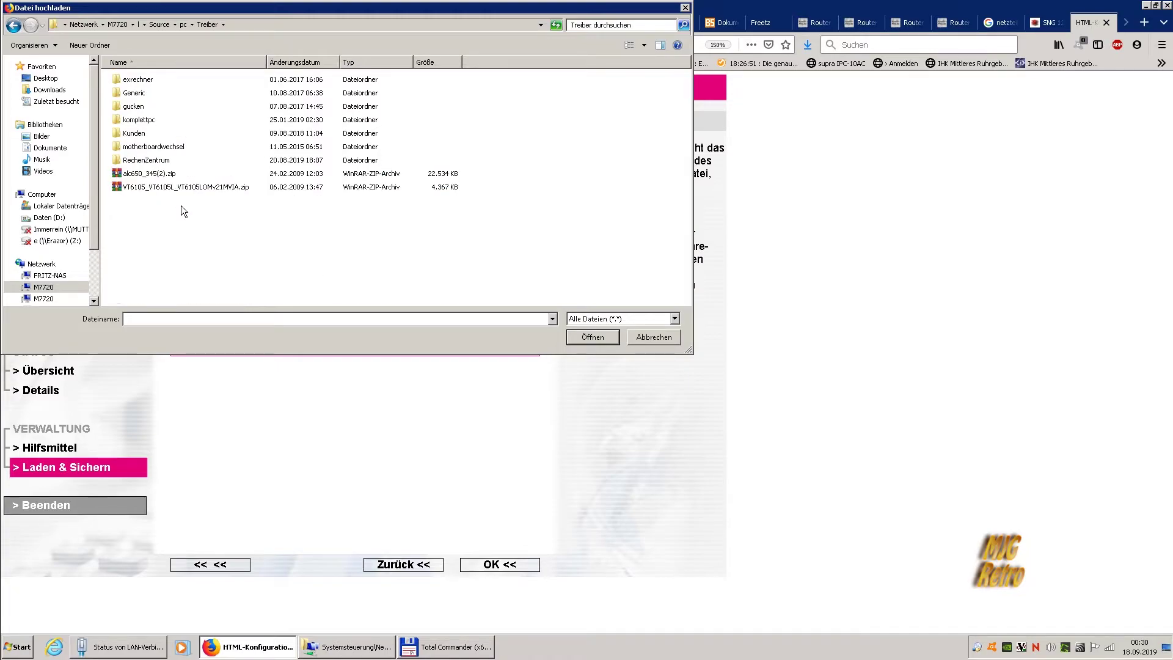
# Go from Treiber to the subfolder RechenZentrum\dfue_router\Telekom\Speedport\w700v
pyautogui.click(138, 161)
pyautogui.doubleClick(138, 161)
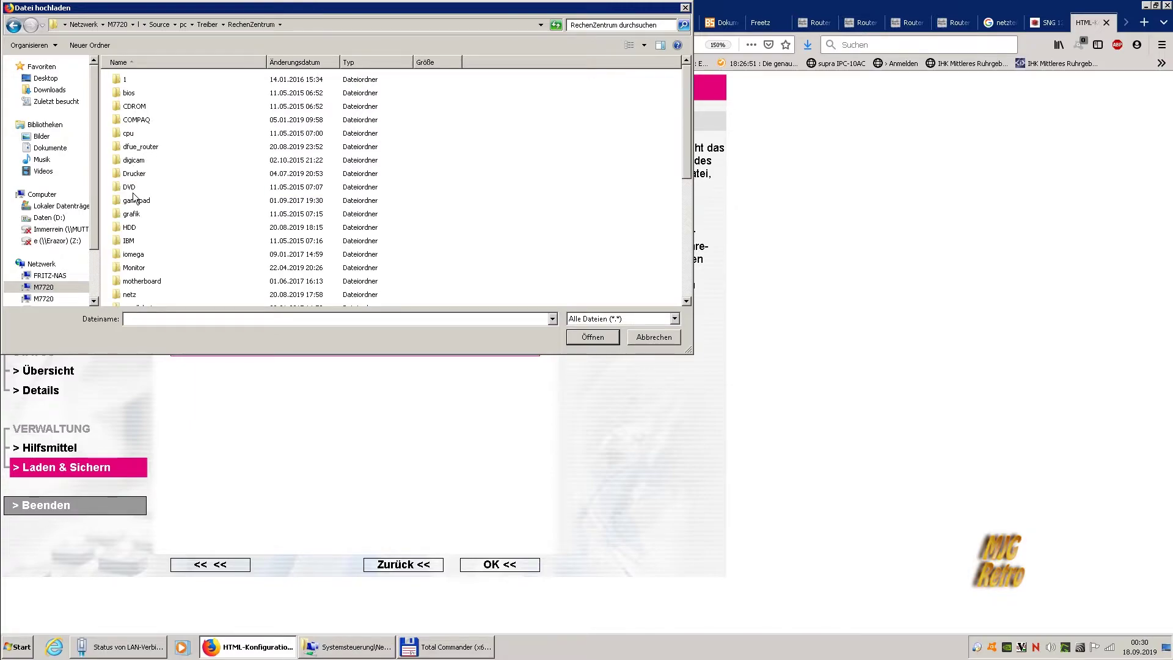
pyautogui.doubleClick(139, 149)
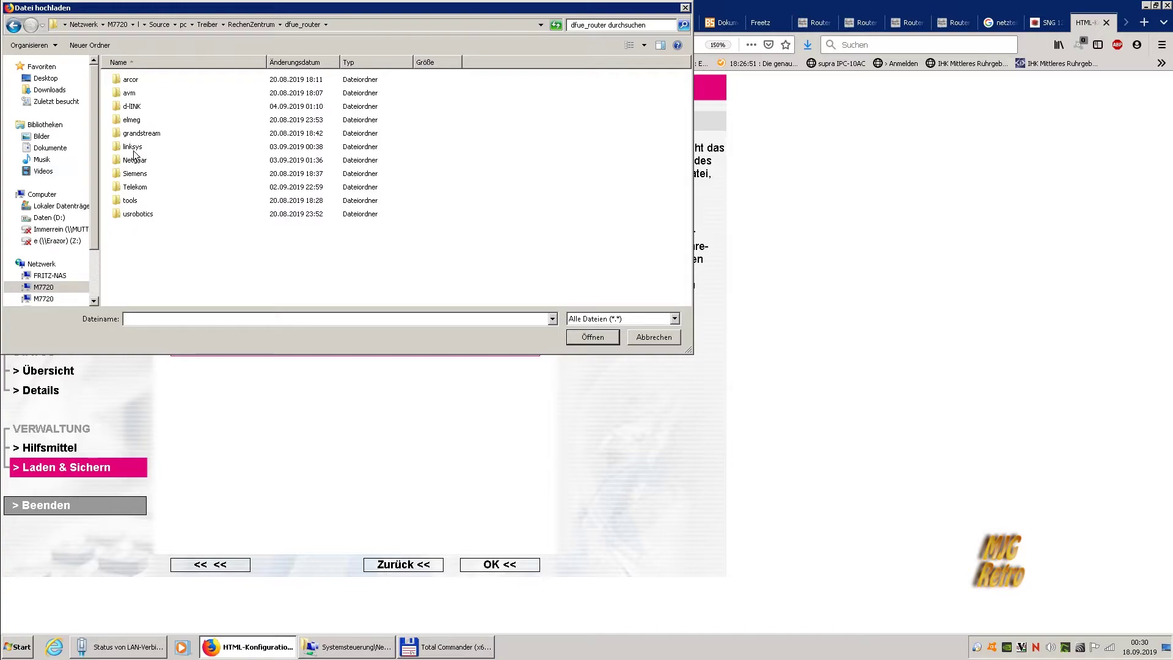
pyautogui.click(136, 190)
pyautogui.doubleClick(136, 191)
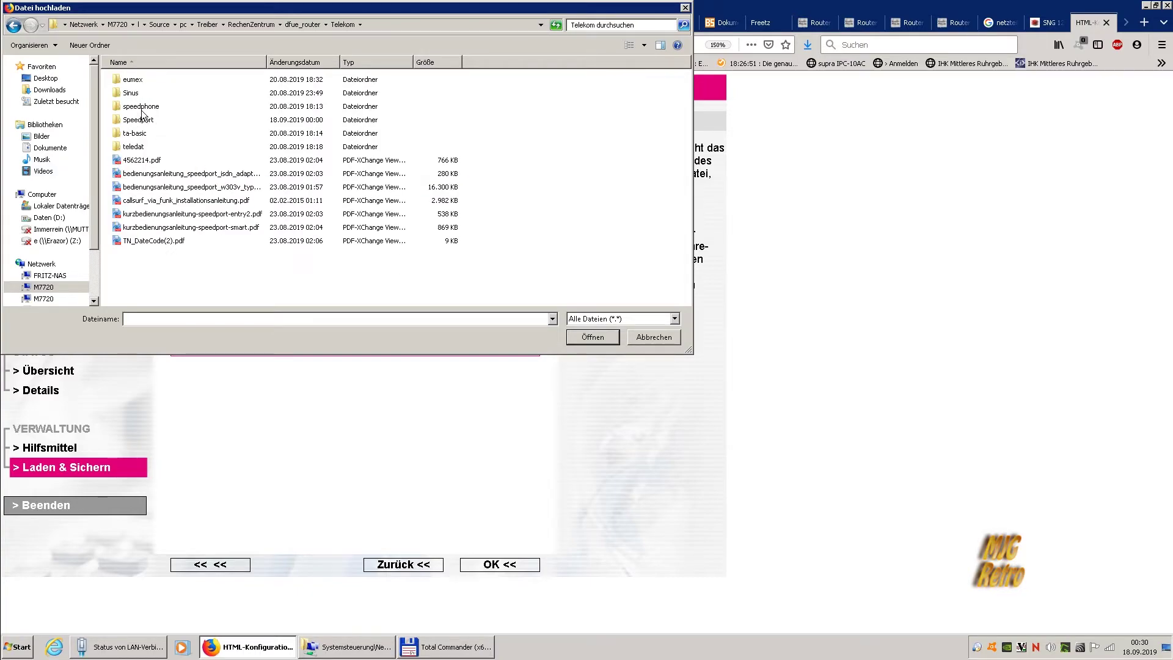
pyautogui.doubleClick(130, 120)
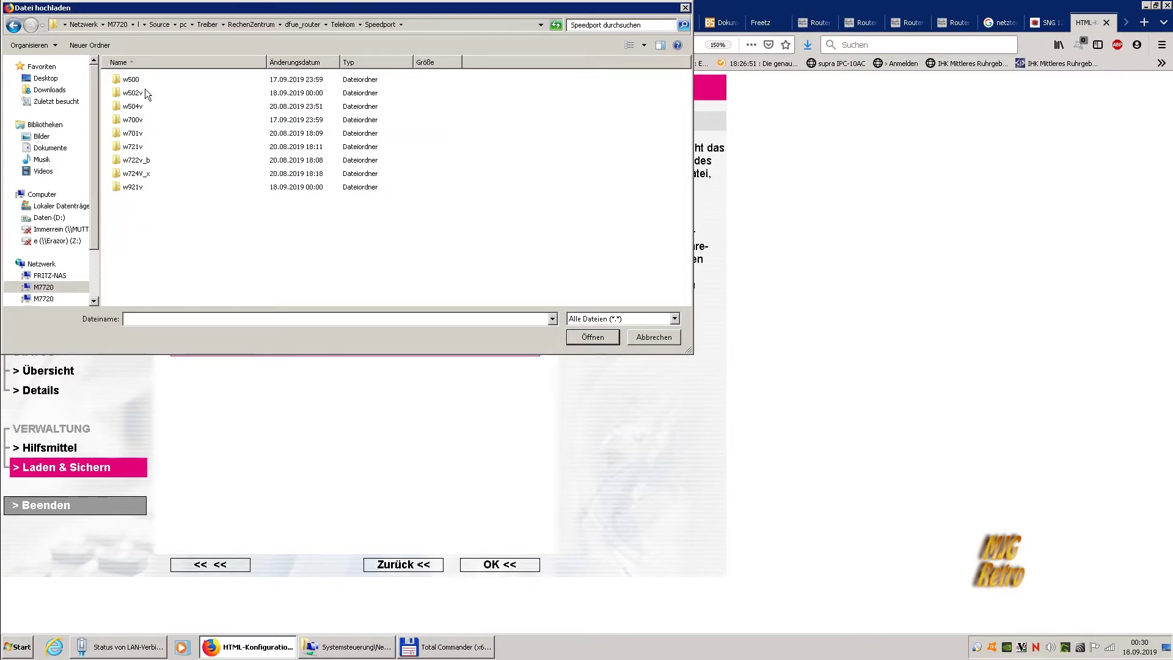
pyautogui.doubleClick(139, 120)
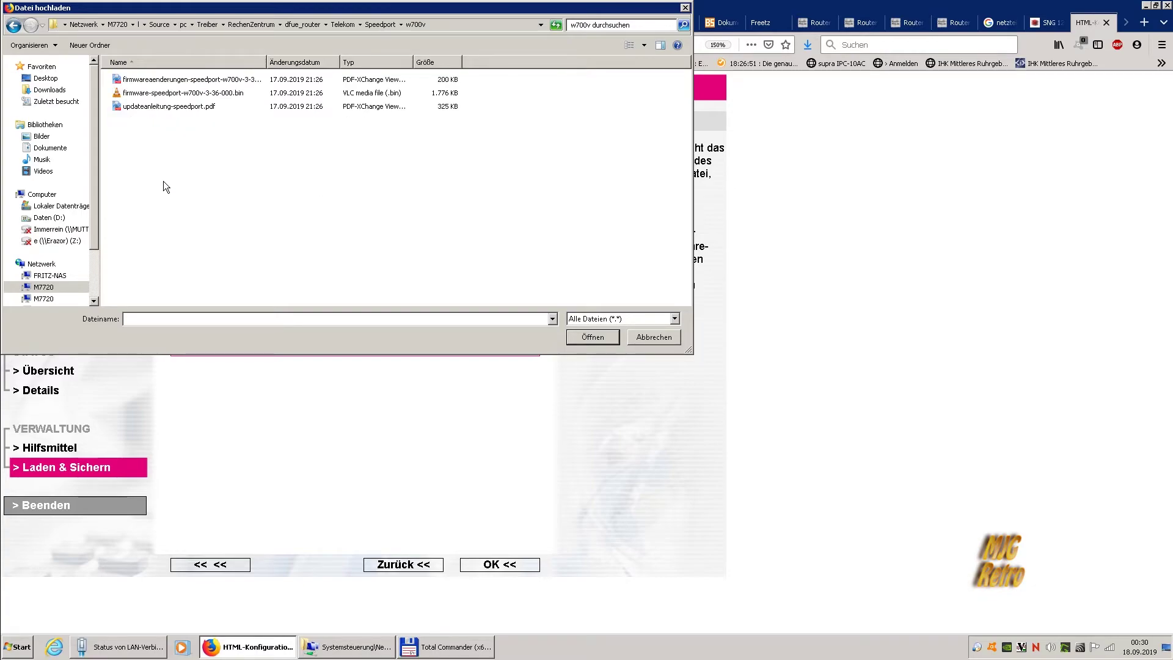
# Select firmware-speedport-w700v-3-36-000.bin as the firmware file and start the router's firmware update
pyautogui.click(231, 93)
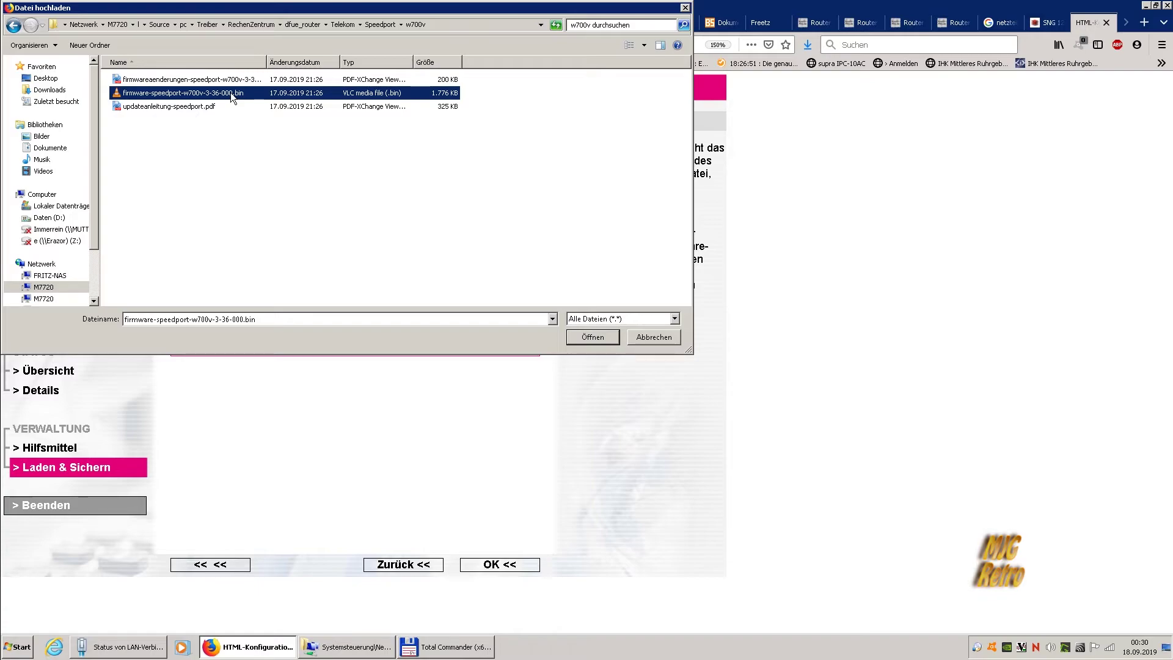
pyautogui.doubleClick(231, 94)
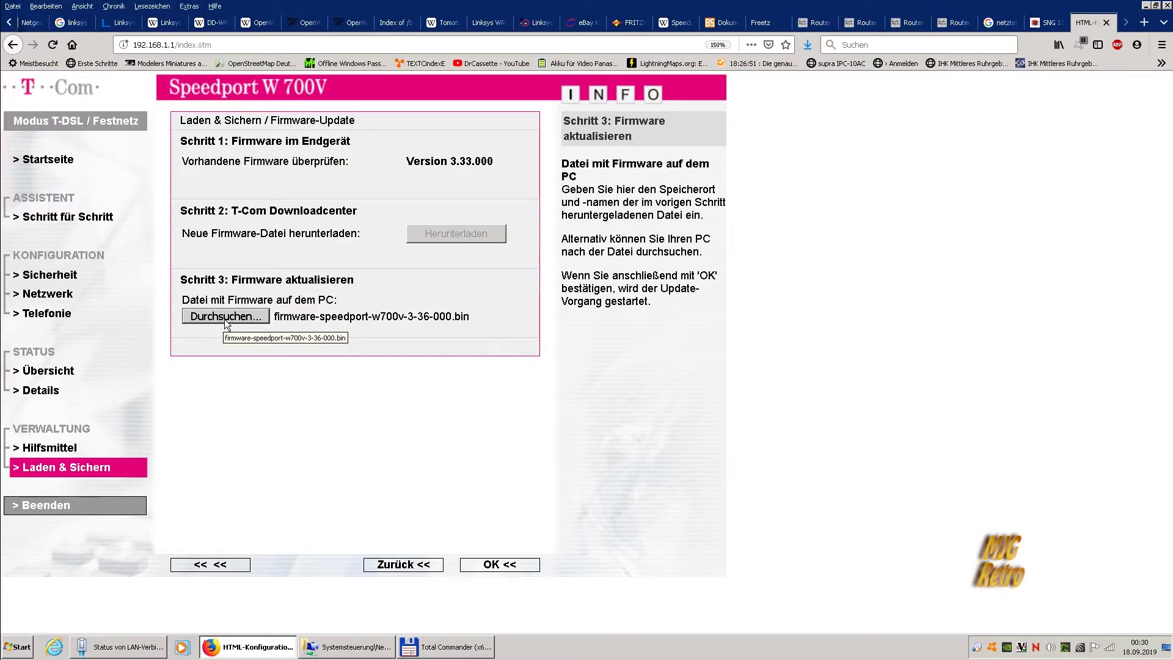
pyautogui.click(495, 571)
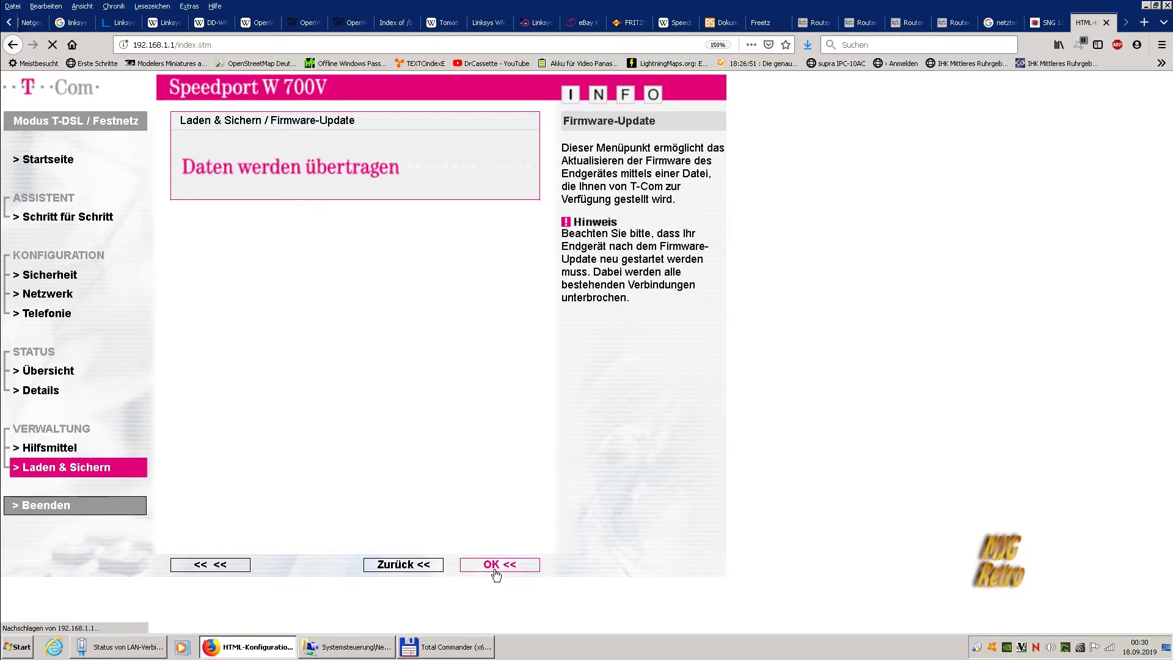